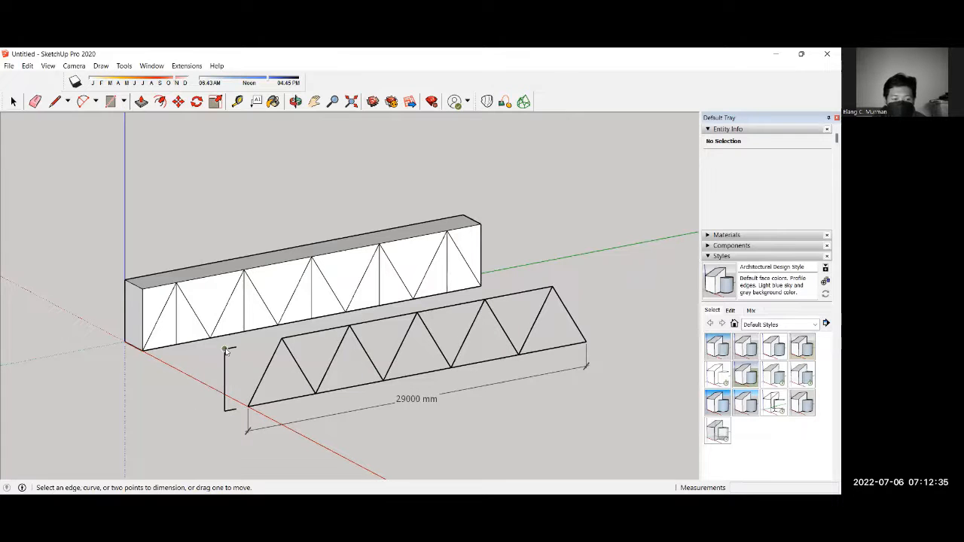
Dimension the height of the vertical bracket line beside the truss and the length of the truss's first bottom-chord panel.
{"action": "left_click", "coordinate": [225, 349]}
{"action": "left_click", "coordinate": [226, 411]}
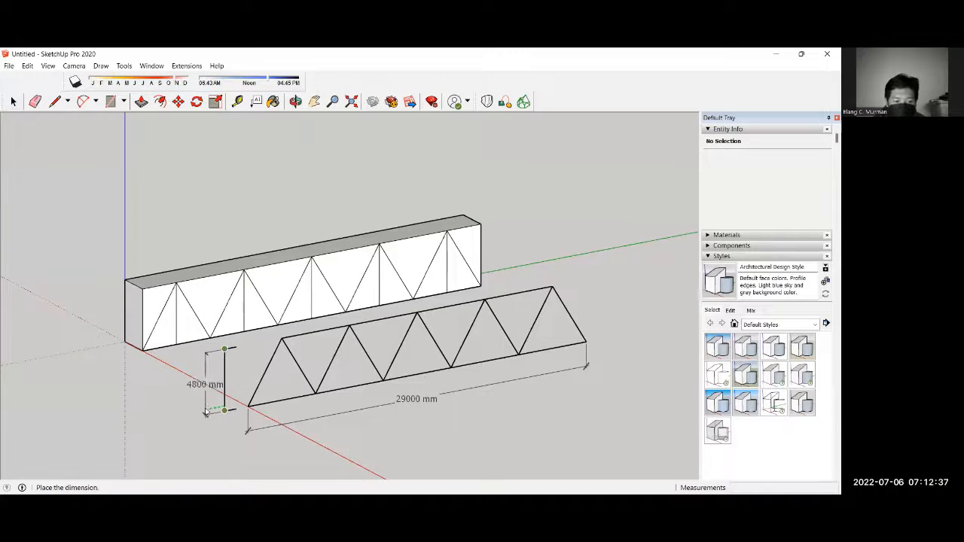
{"action": "left_click", "coordinate": [198, 409]}
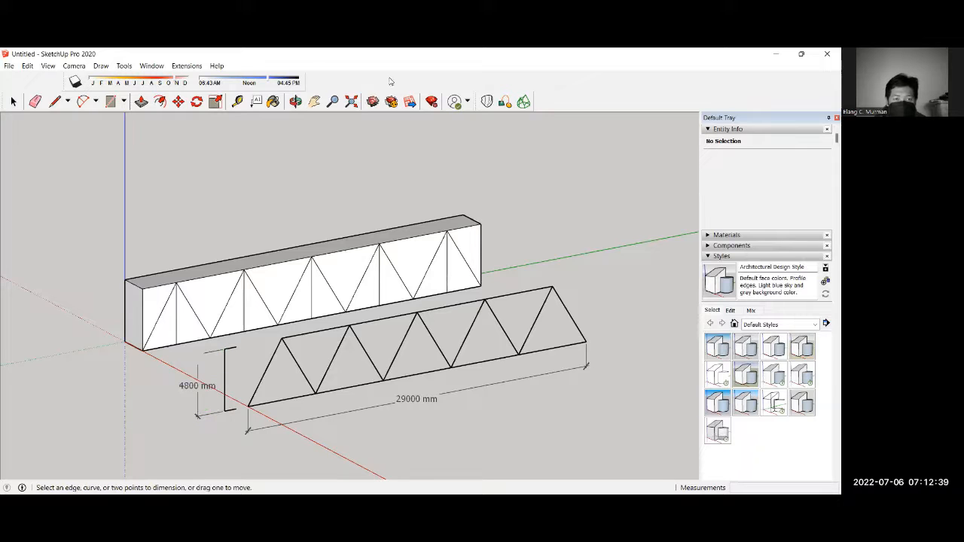
{"action": "scroll", "coordinate": [290, 351], "scroll_direction": "up", "scroll_amount": 3}
{"action": "scroll", "coordinate": [262, 358], "scroll_direction": "down", "scroll_amount": 2}
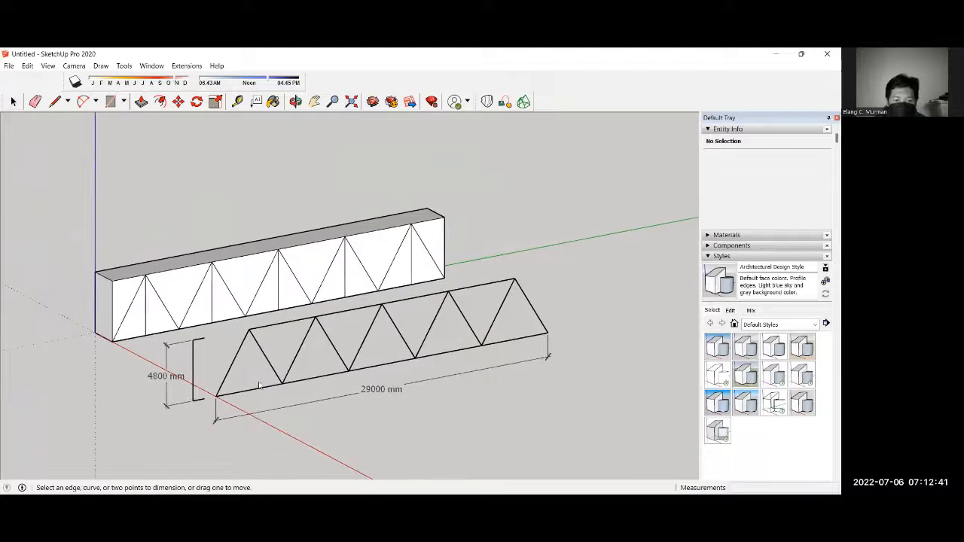
{"action": "left_click", "coordinate": [216, 397]}
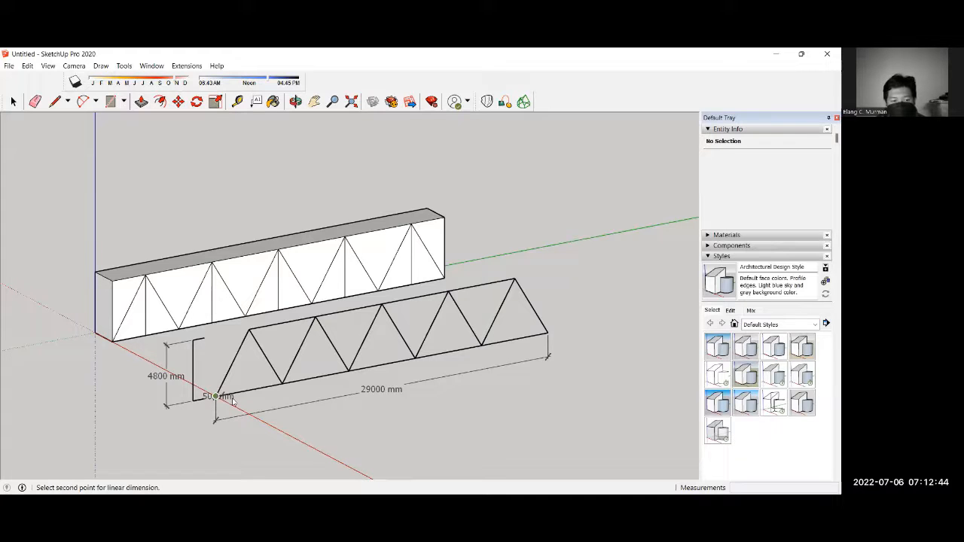
{"action": "left_click", "coordinate": [282, 385]}
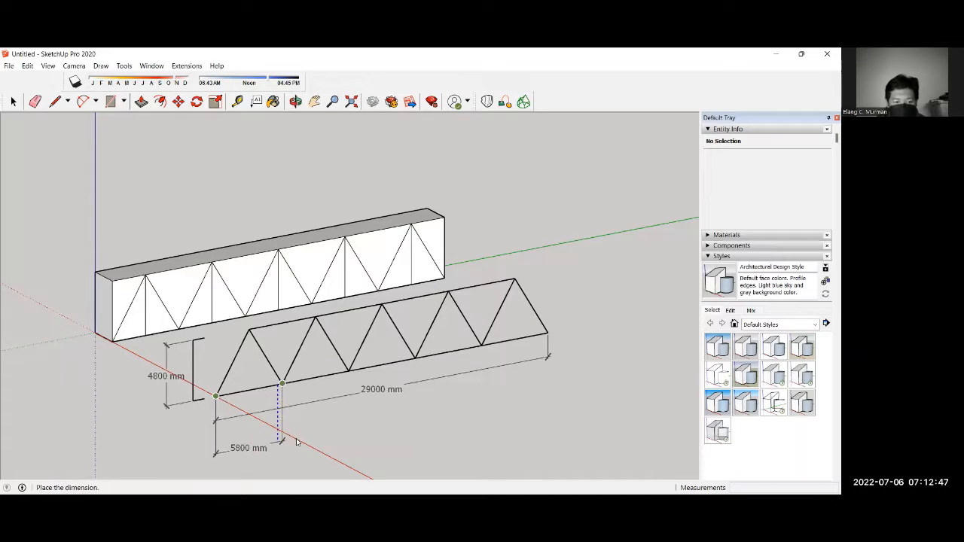
{"action": "left_click", "coordinate": [247, 458]}
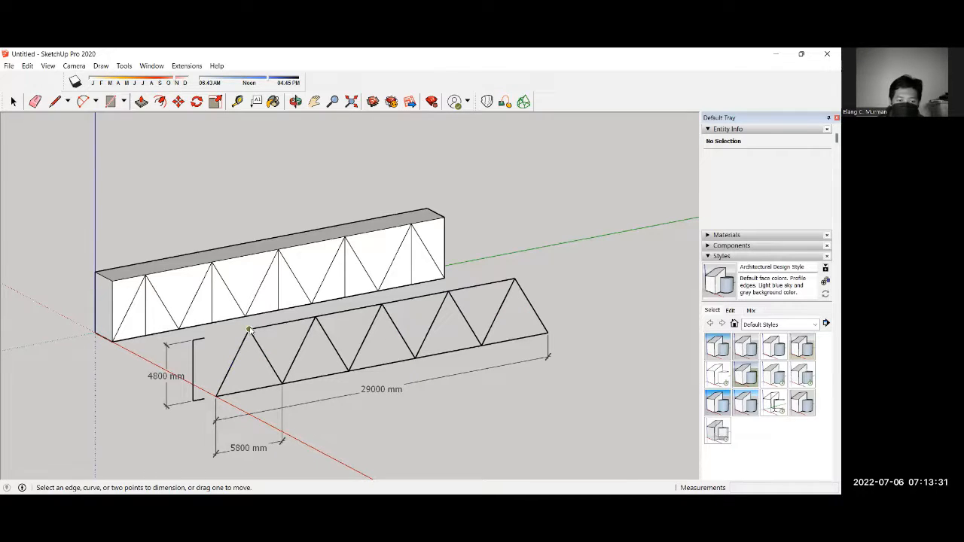
Dimension the first end diagonal of the truss and the full length of its top chord.
{"action": "left_click", "coordinate": [248, 329]}
{"action": "left_click", "coordinate": [216, 396]}
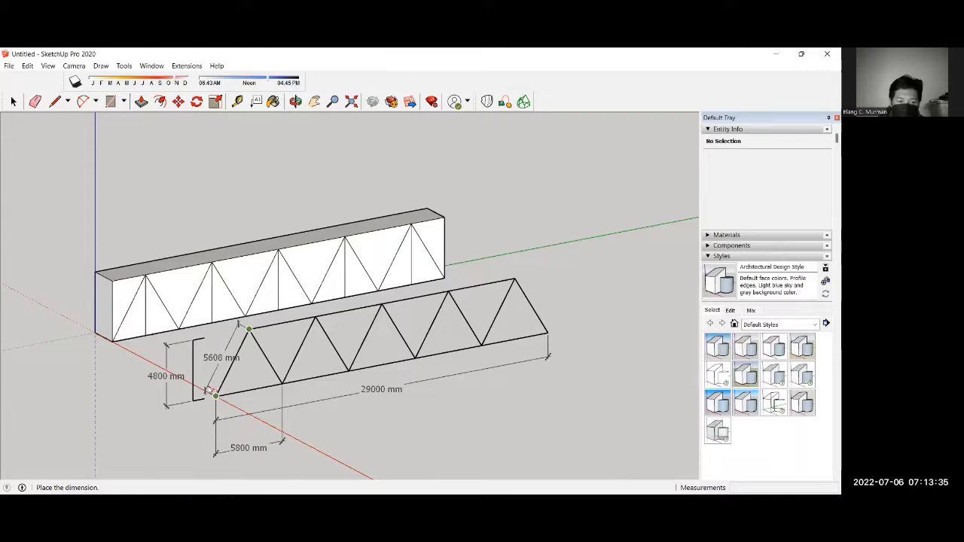
{"action": "left_click", "coordinate": [209, 392]}
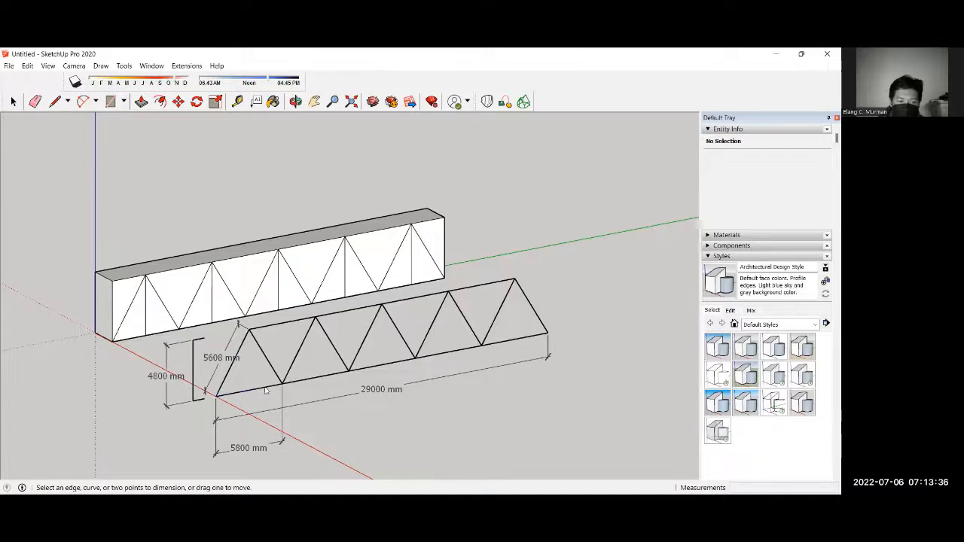
{"action": "left_click", "coordinate": [250, 330]}
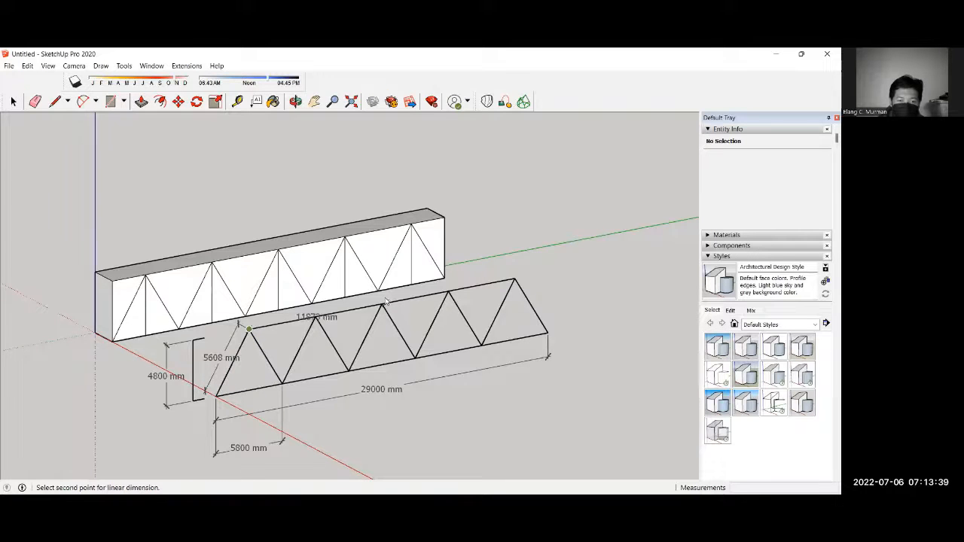
{"action": "left_click", "coordinate": [516, 282]}
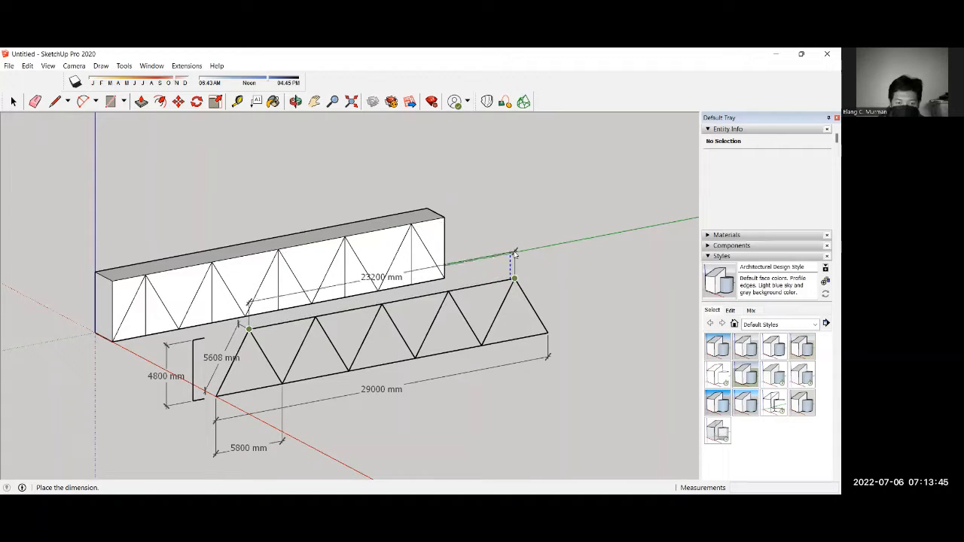
{"action": "left_click", "coordinate": [516, 246]}
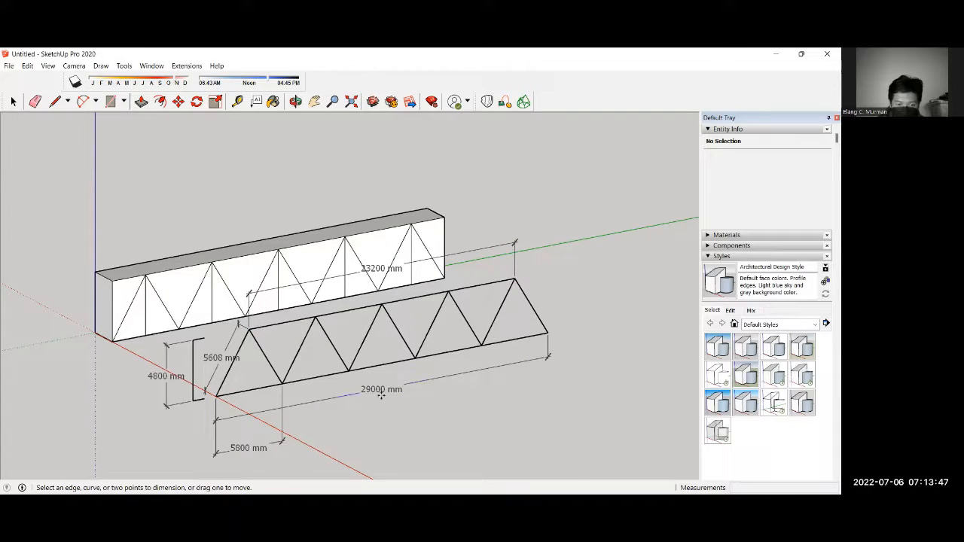
{"action": "left_click", "coordinate": [379, 395]}
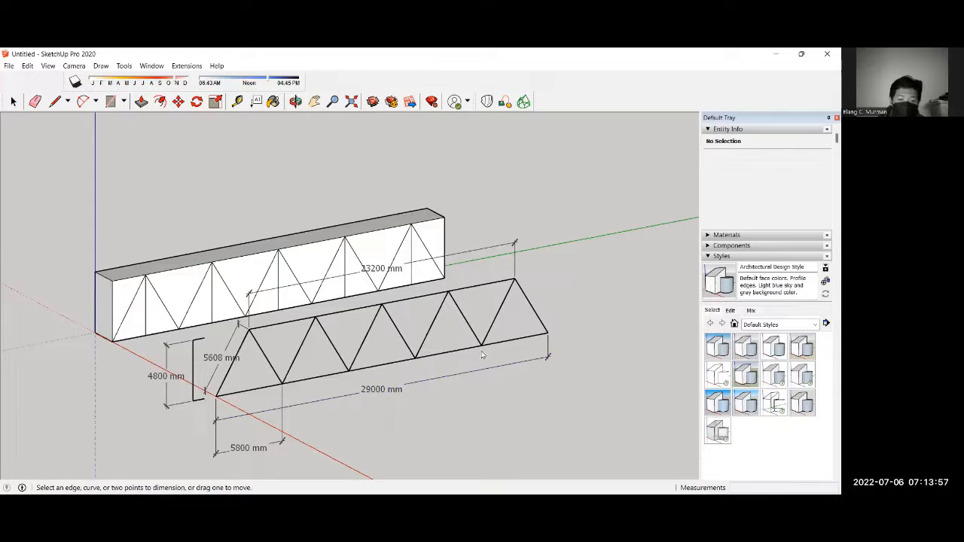
{"action": "left_click", "coordinate": [416, 378]}
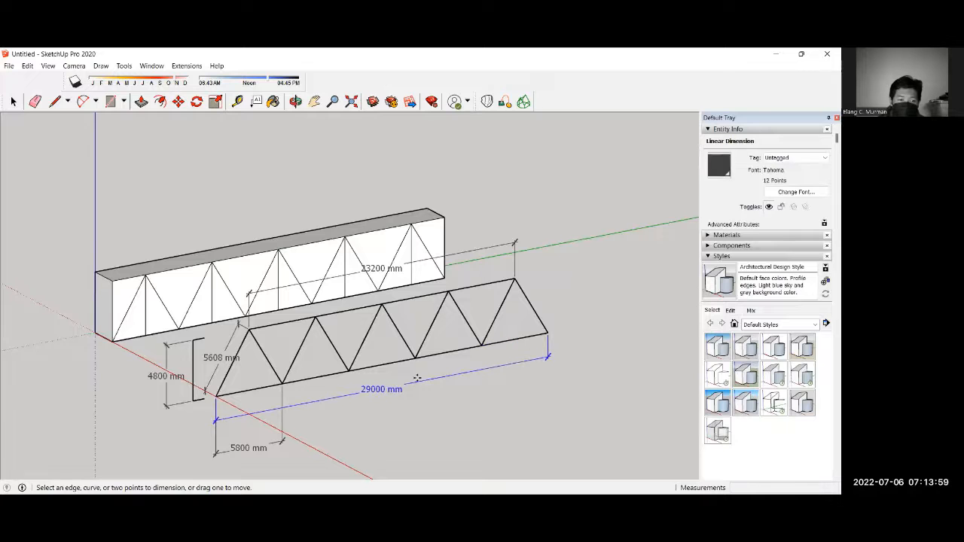
Dimension the bottom edge across the width of the solid bridge block, from its front corner to the origin.
{"action": "scroll", "coordinate": [70, 323], "scroll_direction": "up", "scroll_amount": 8}
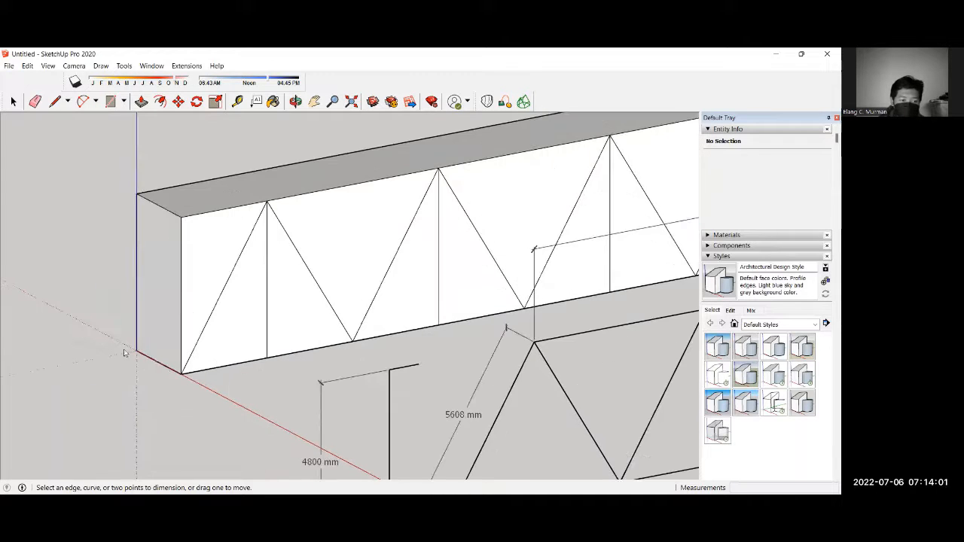
{"action": "left_click", "coordinate": [181, 374]}
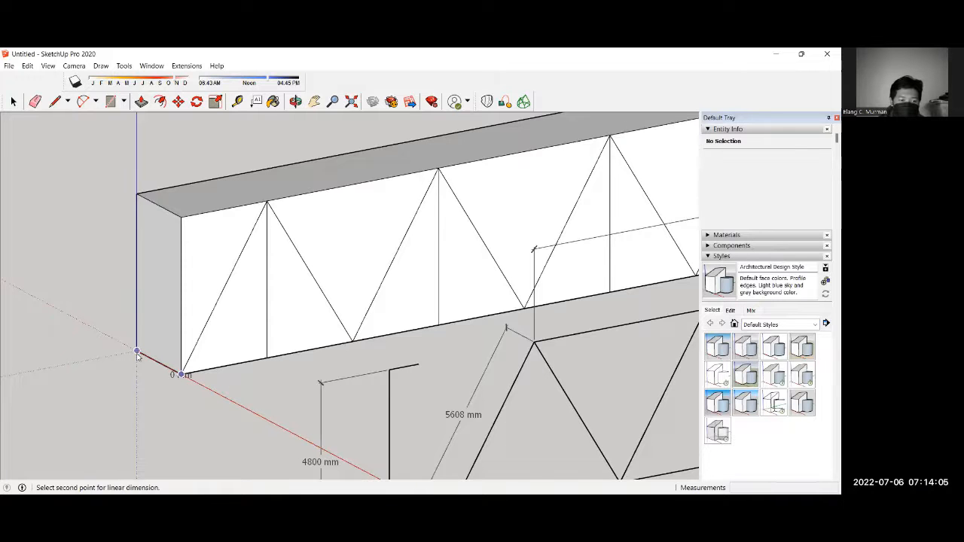
{"action": "left_click", "coordinate": [136, 353]}
{"action": "left_click", "coordinate": [147, 406]}
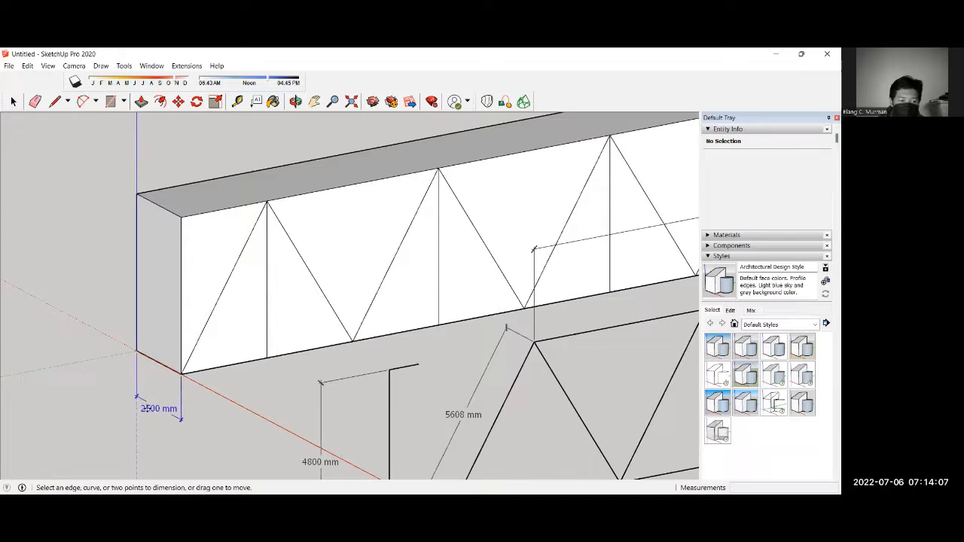
{"action": "scroll", "coordinate": [133, 369], "scroll_direction": "down", "scroll_amount": 5}
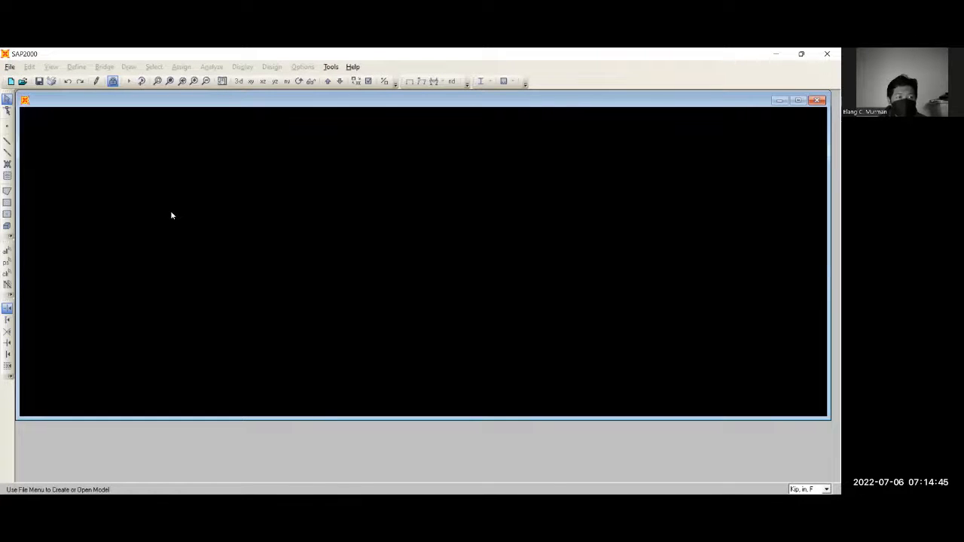
Switch to SAP2000, start a new model and set its base units to Tonf, m, C.
{"action": "left_click", "coordinate": [11, 67]}
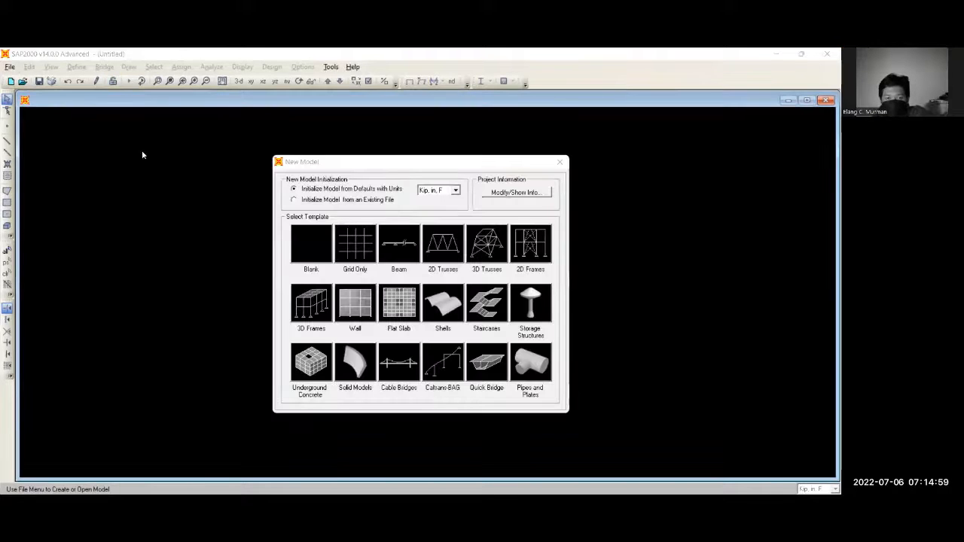
{"action": "left_click", "coordinate": [454, 190]}
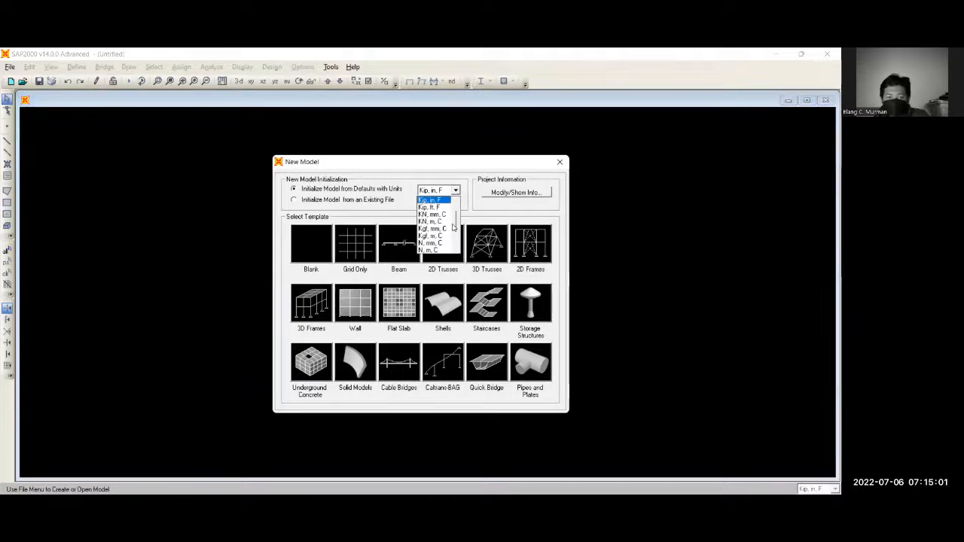
{"action": "left_click", "coordinate": [436, 222]}
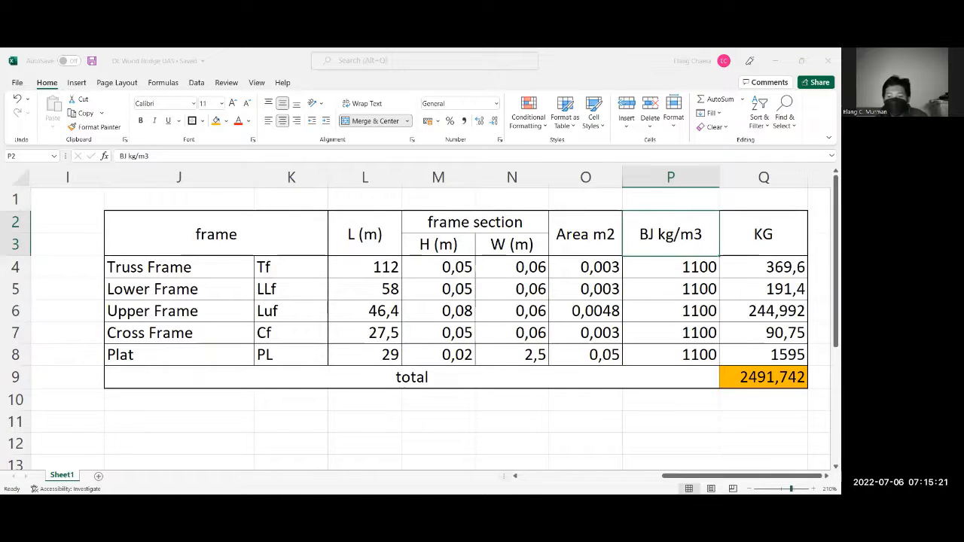
Switch to the Excel workbook and examine the frame section and weight table at 200% zoom.
{"action": "left_click", "coordinate": [749, 488]}
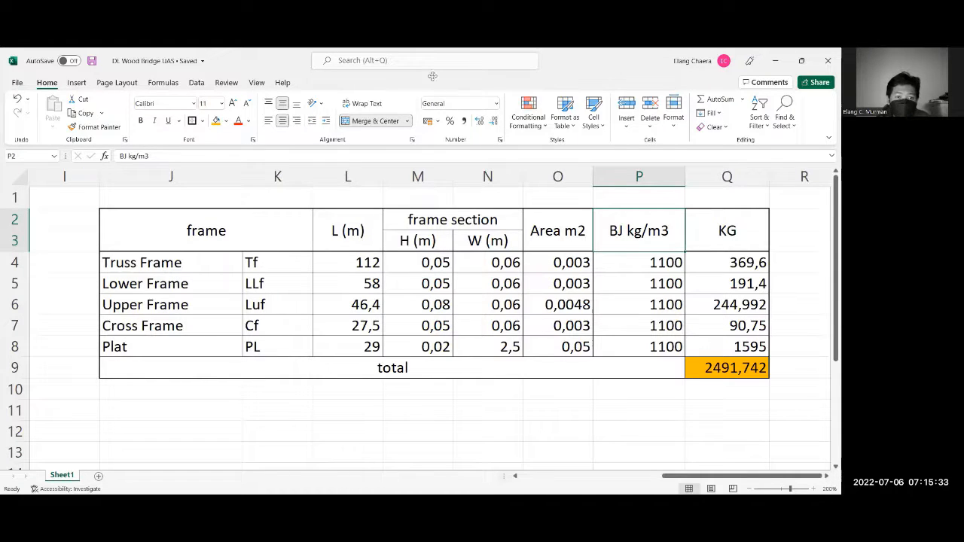
{"action": "left_click", "coordinate": [504, 84]}
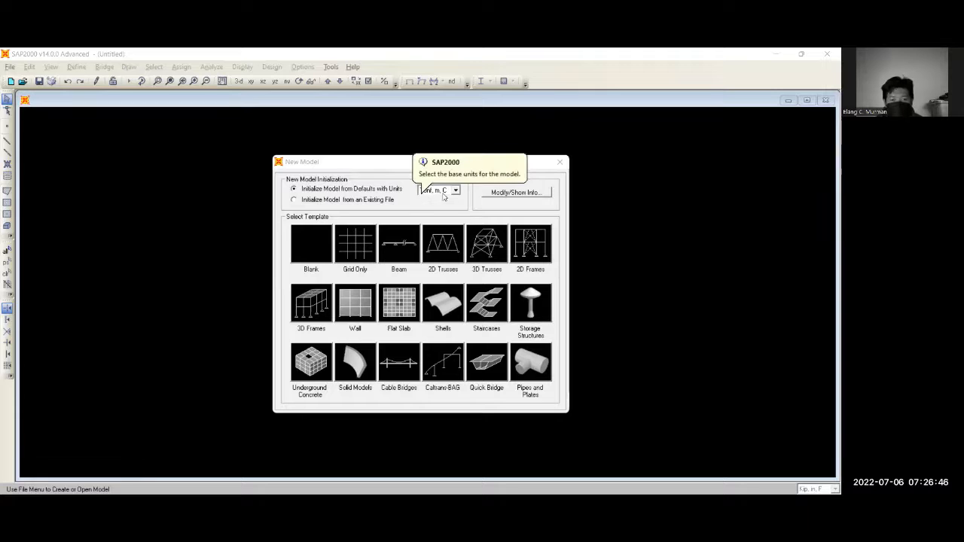
Back in SAP2000, choose the Grid Only template and set 11 grid lines in X, 2 in Y and 2 in Z.
{"action": "left_click", "coordinate": [362, 253]}
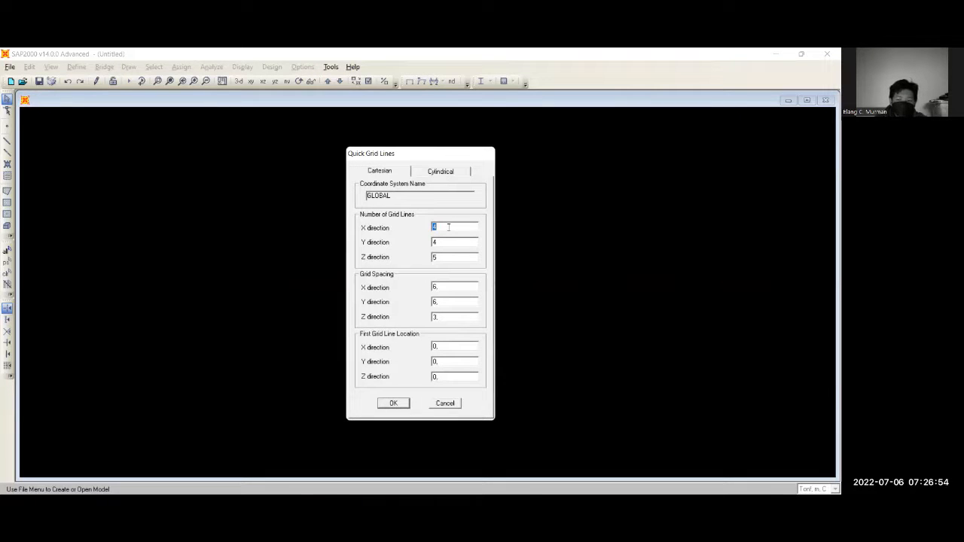
{"action": "type", "text": "11"}
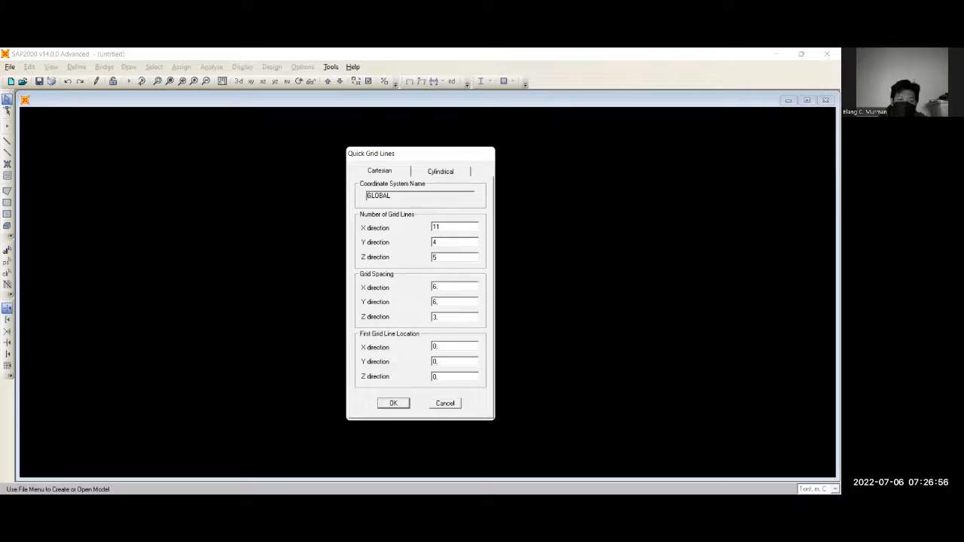
{"action": "double_click", "coordinate": [457, 241]}
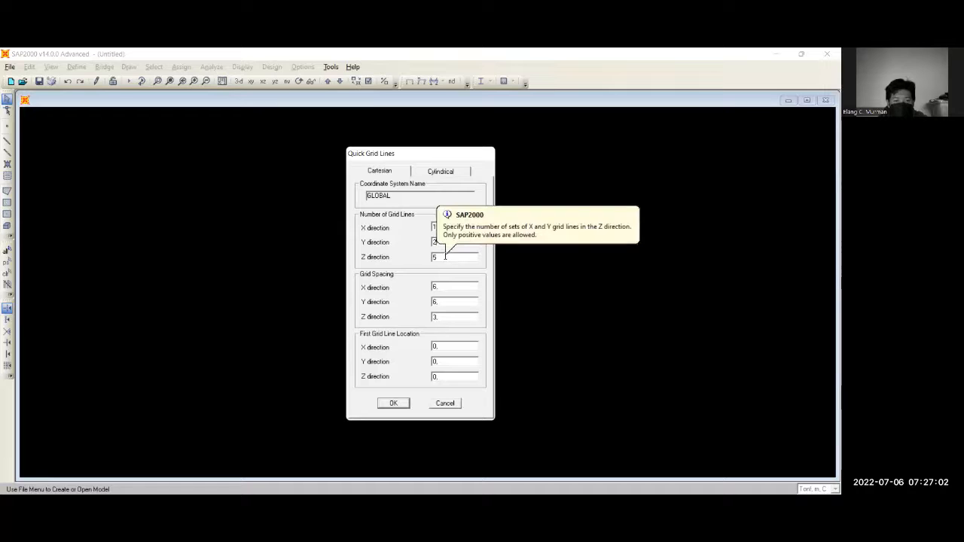
{"action": "double_click", "coordinate": [443, 256]}
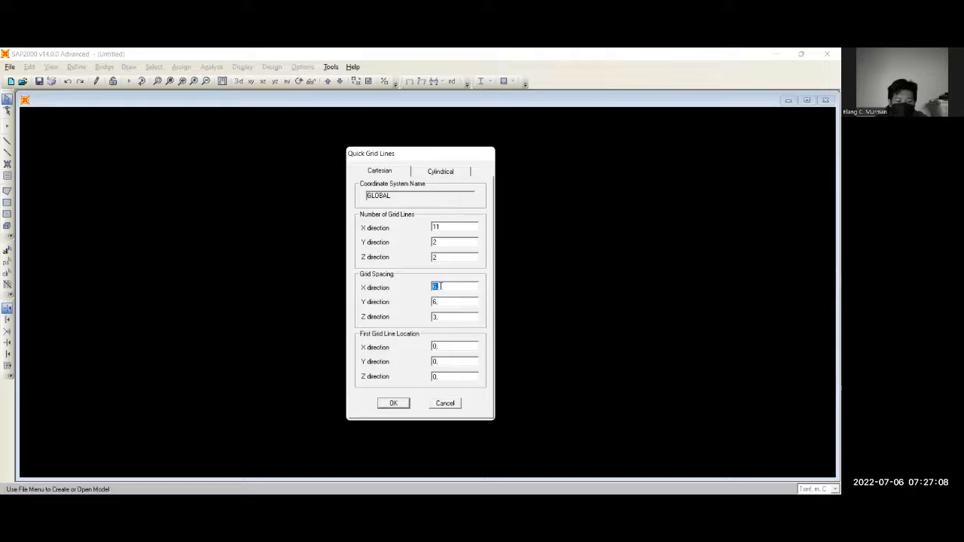
Set the grid spacing to 2.9 m in X, 2.5 m in Y and 4.8 m in Z, and create the grid.
{"action": "type", "text": "2.5"}
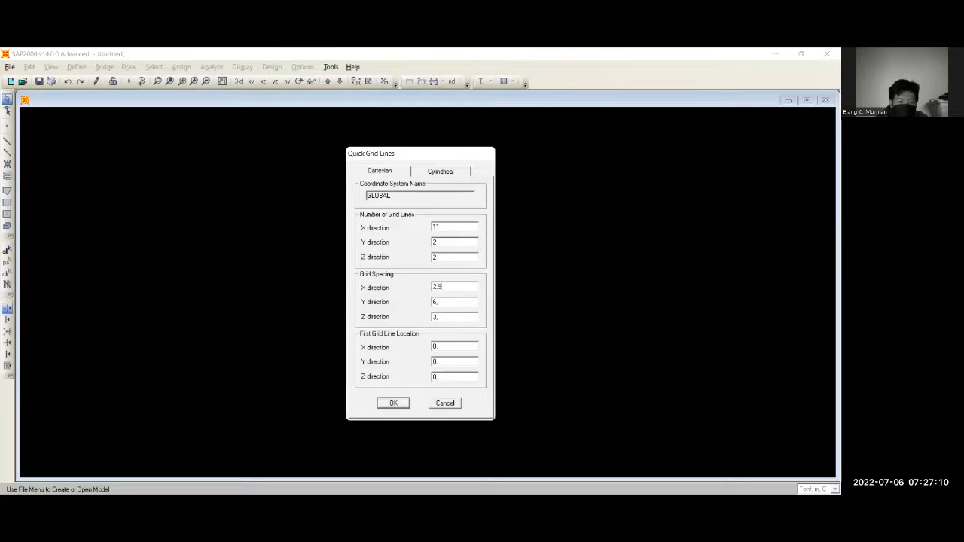
{"action": "double_click", "coordinate": [449, 301]}
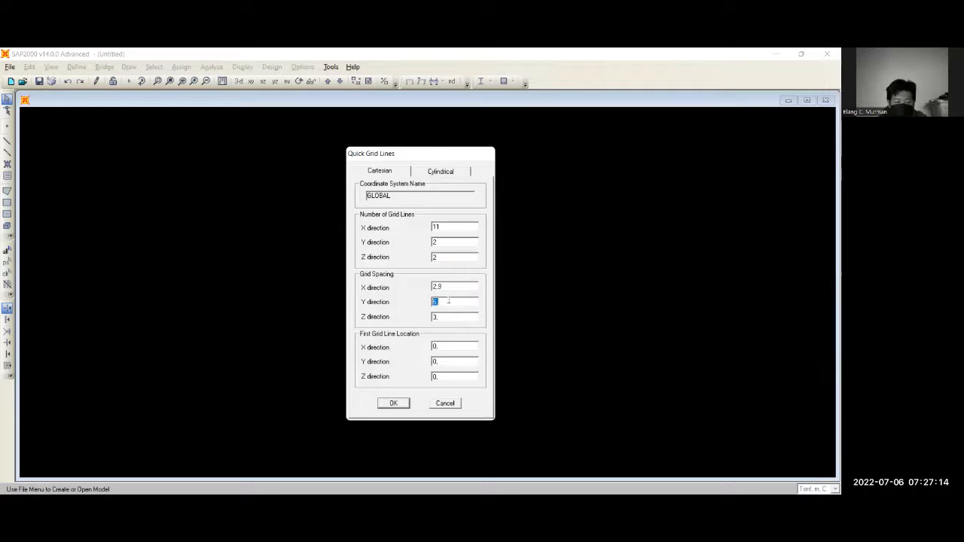
{"action": "type", "text": "2,"}
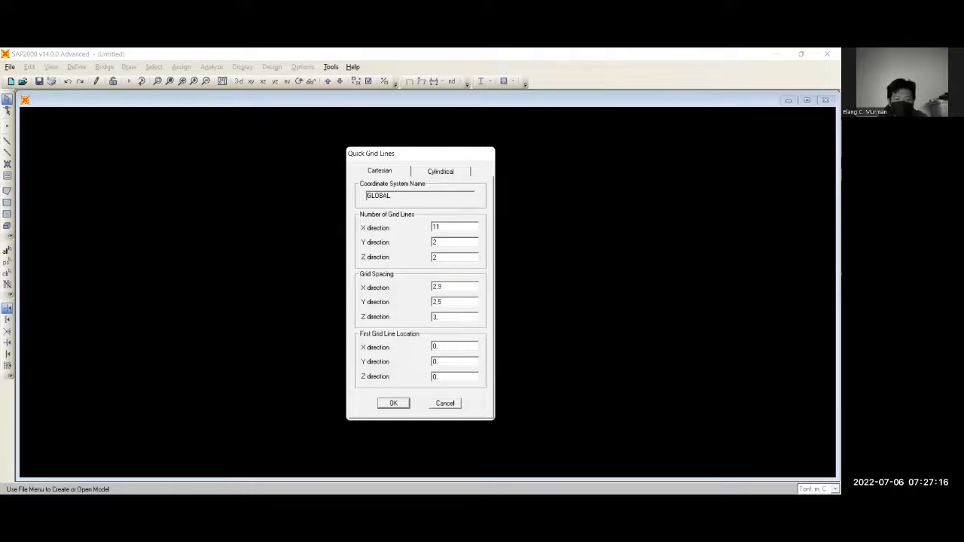
{"action": "double_click", "coordinate": [438, 318]}
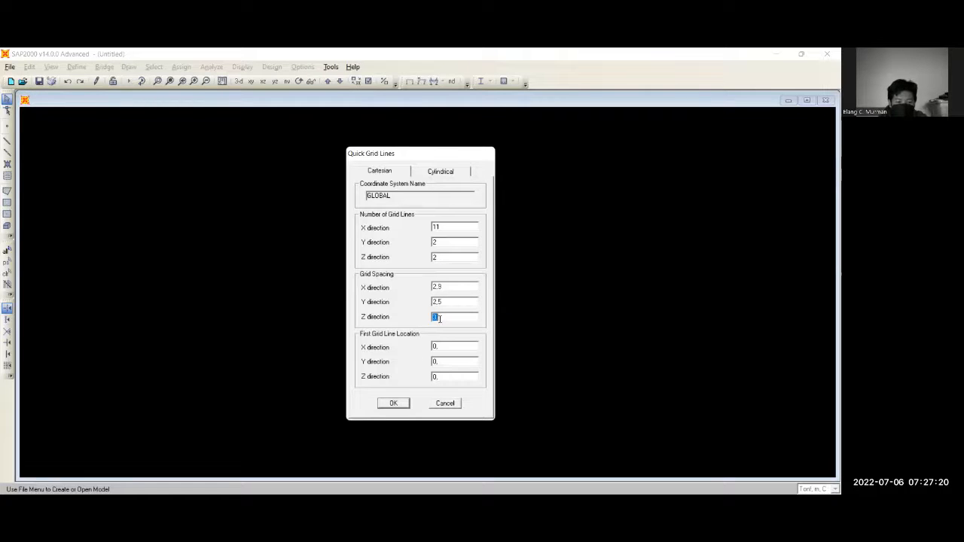
{"action": "type", "text": "4.8"}
{"action": "left_click", "coordinate": [394, 404]}
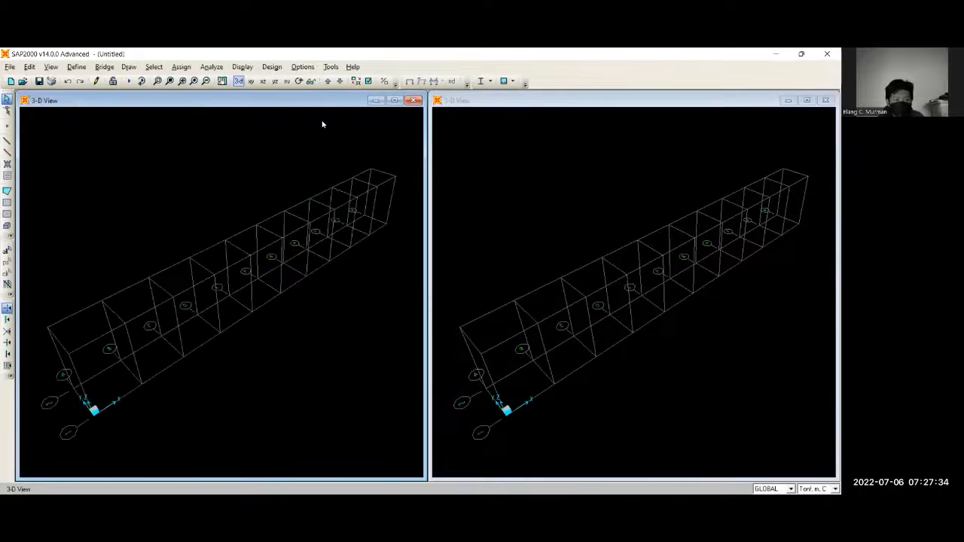
Show the second model view as the X-Z plane at Y=2.5.
{"action": "left_click", "coordinate": [502, 231]}
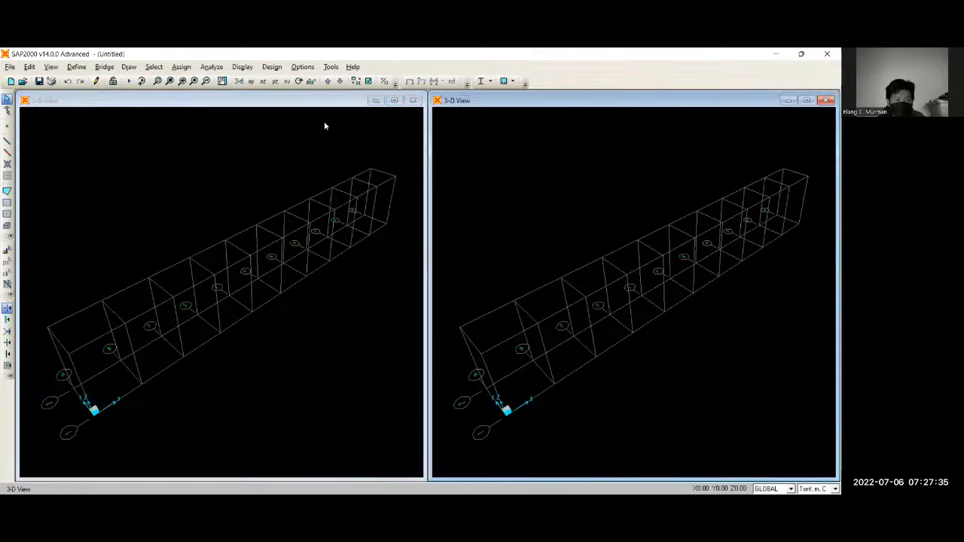
{"action": "left_click", "coordinate": [262, 82]}
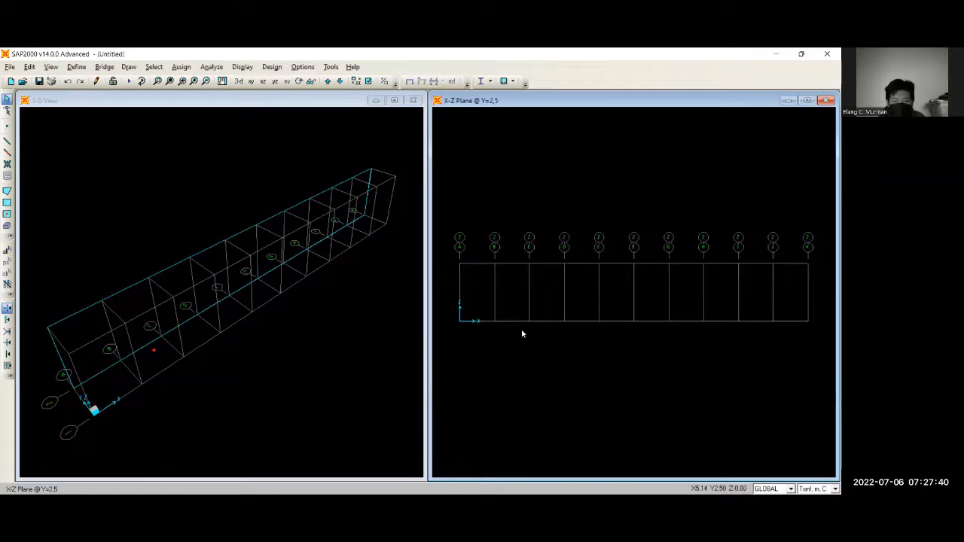
Add a new material of type Other named ULIN.
{"action": "left_click", "coordinate": [78, 67]}
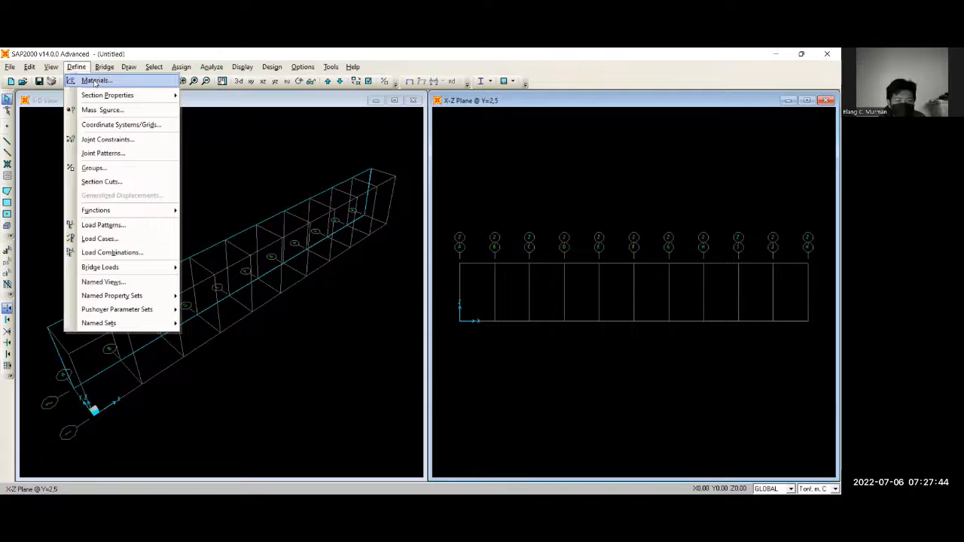
{"action": "key", "text": "Return"}
{"action": "left_click", "coordinate": [472, 254]}
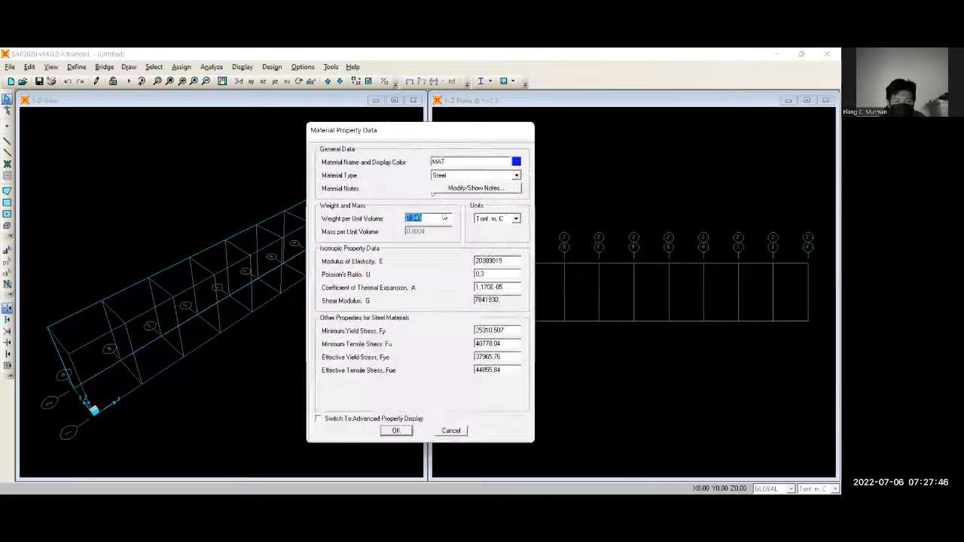
{"action": "left_click", "coordinate": [488, 175]}
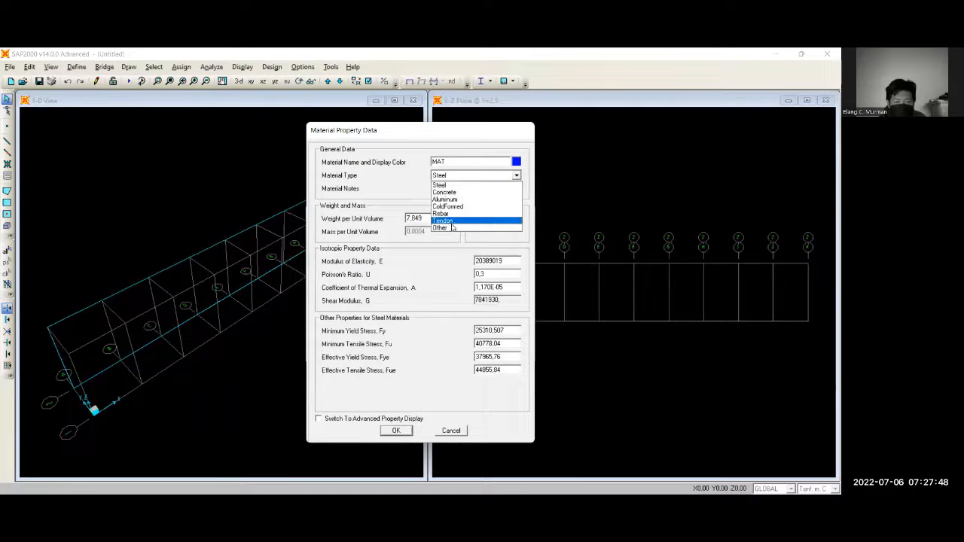
{"action": "left_click", "coordinate": [449, 229]}
{"action": "double_click", "coordinate": [452, 163]}
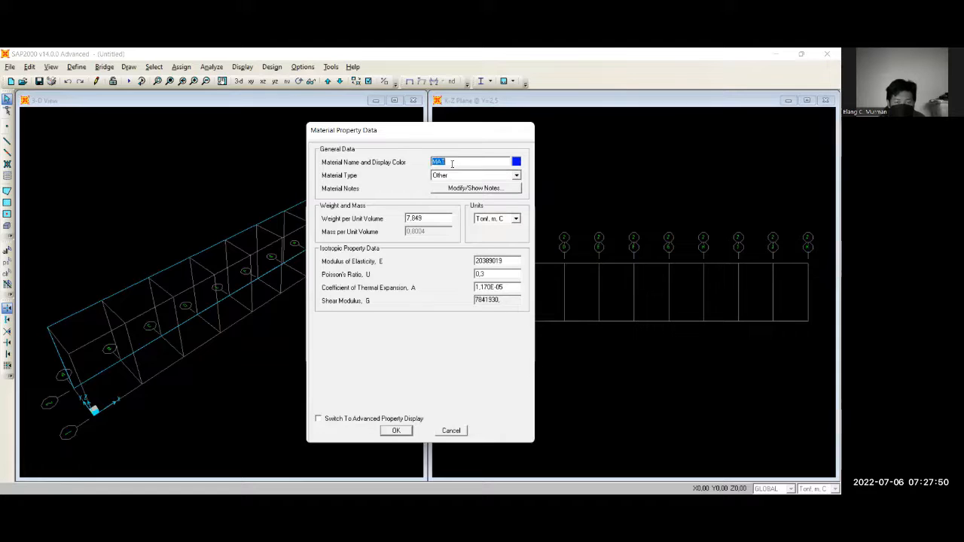
{"action": "type", "text": "ULIN"}
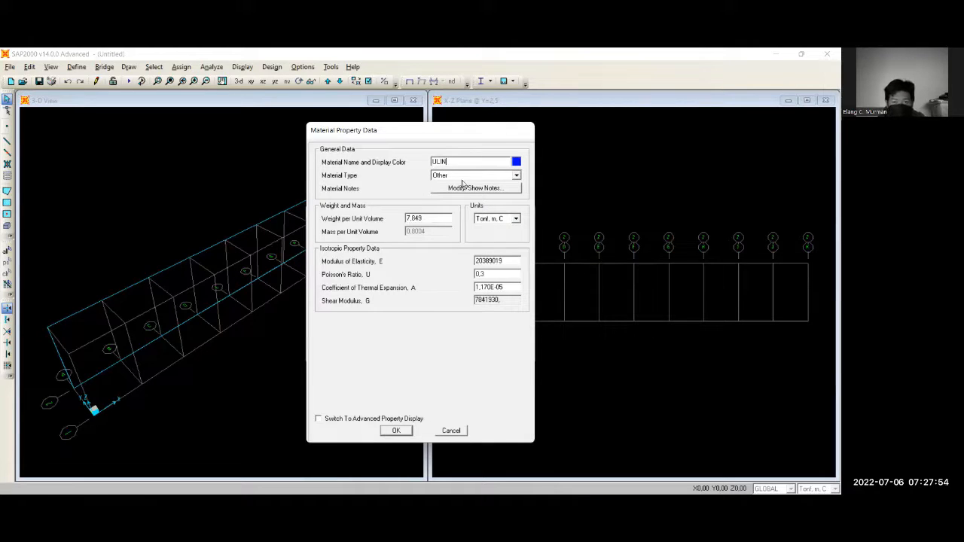
Set the ULIN material's units to Kgf, m, C and its weight per unit volume to 1100.
{"action": "double_click", "coordinate": [445, 218]}
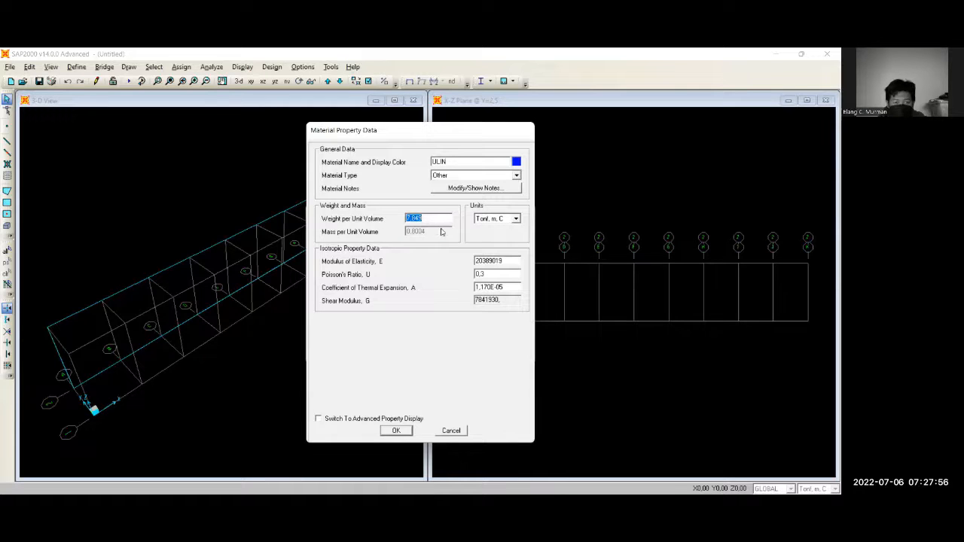
{"action": "left_click", "coordinate": [498, 221]}
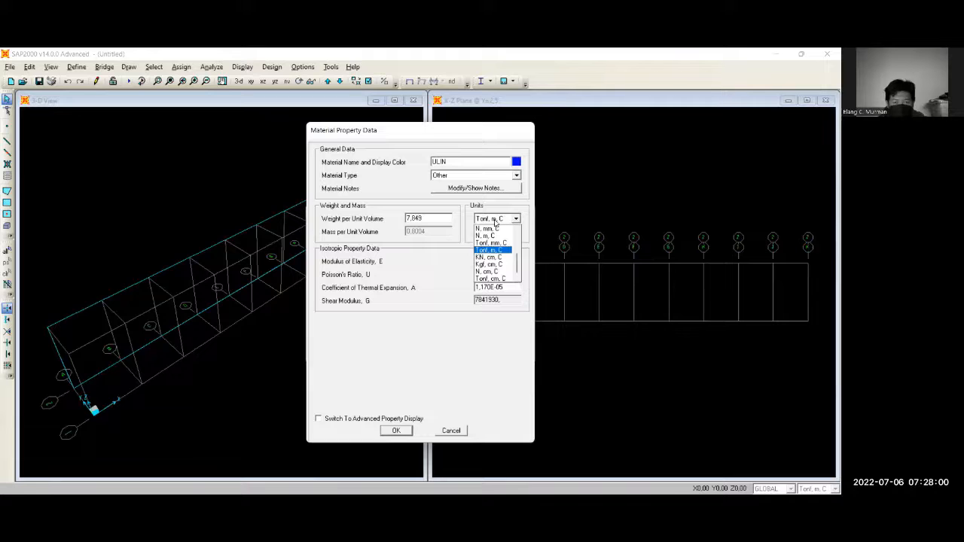
{"action": "scroll", "coordinate": [494, 249], "scroll_direction": "up", "scroll_amount": 3}
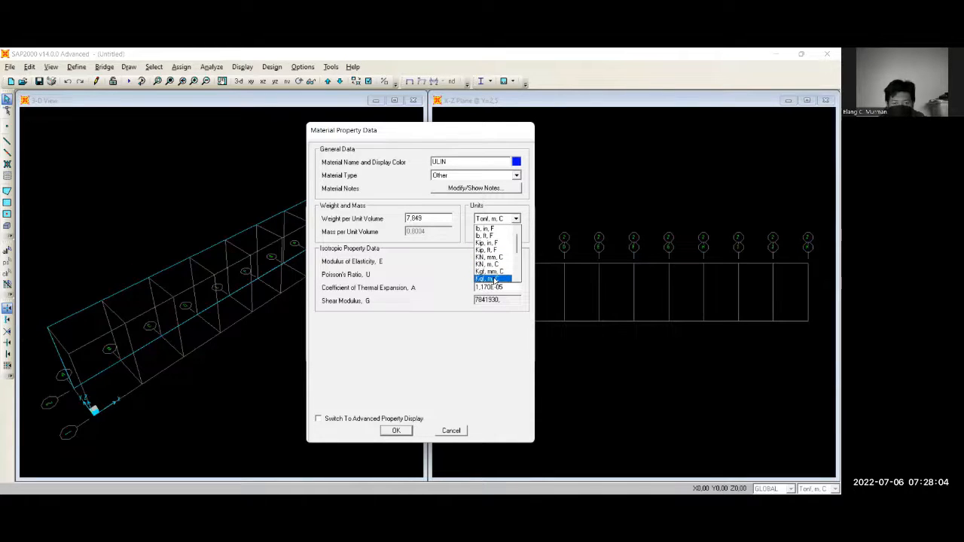
{"action": "left_click", "coordinate": [497, 279]}
{"action": "double_click", "coordinate": [441, 218]}
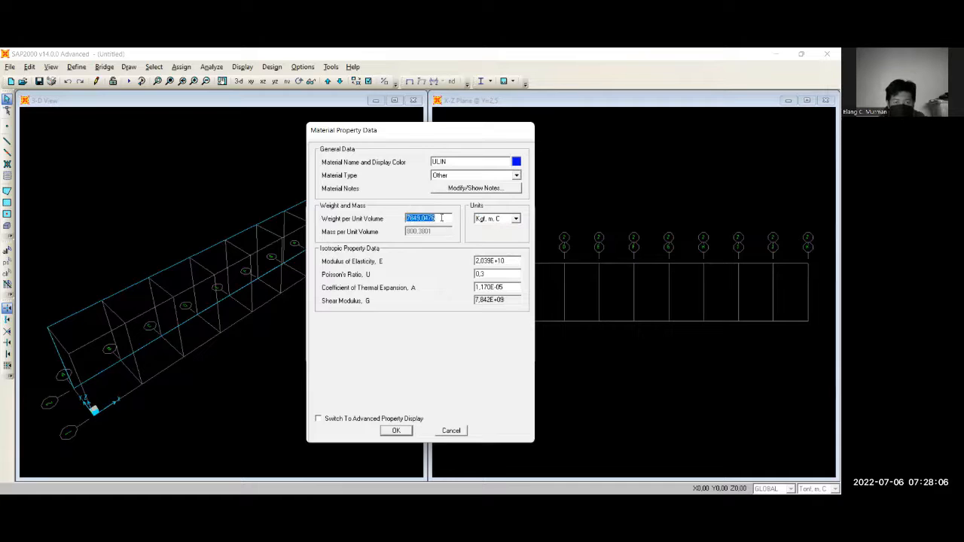
{"action": "type", "text": "1"}
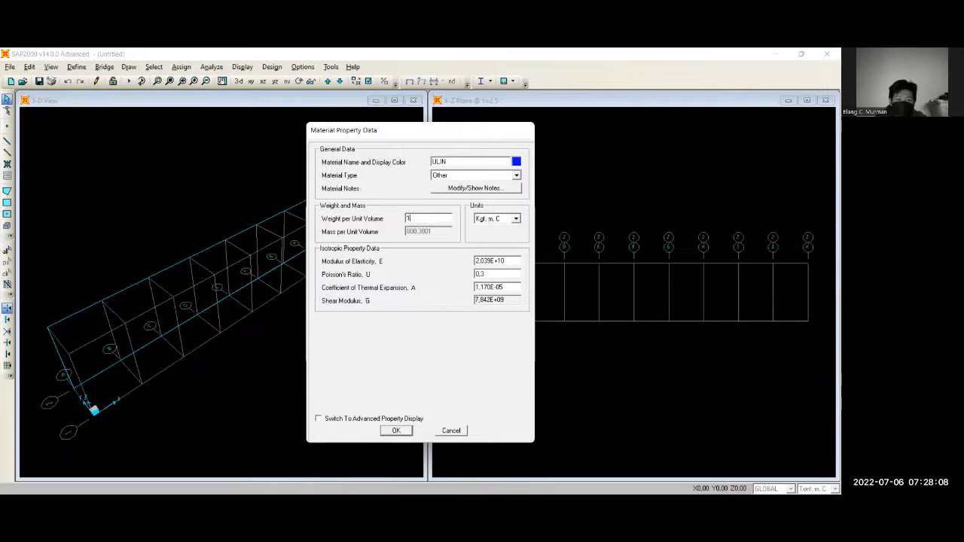
{"action": "type", "text": "100"}
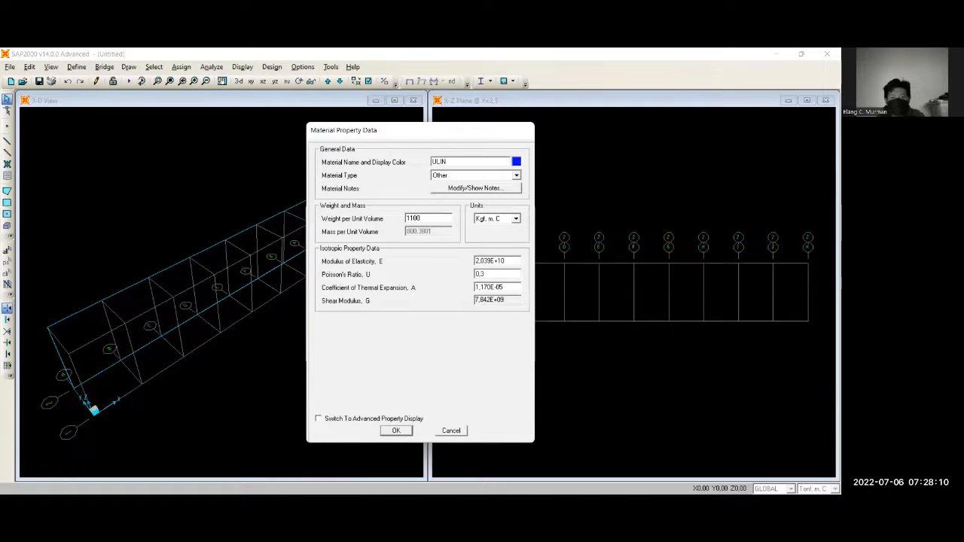
{"action": "key", "text": "Tab"}
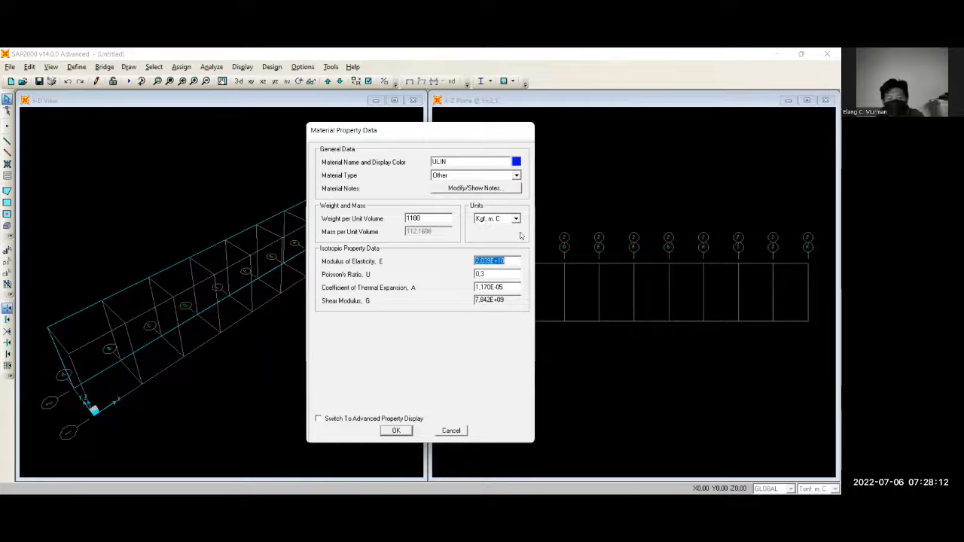
Change the material units to N, mm, C, set the modulus of elasticity to 125000, and save the ULIN material.
{"action": "left_click", "coordinate": [516, 217]}
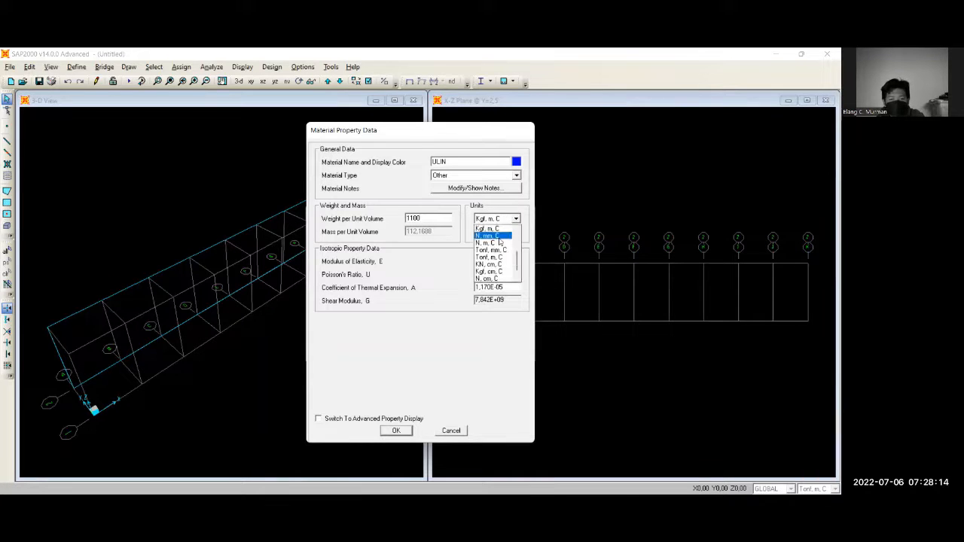
{"action": "left_click", "coordinate": [500, 235]}
{"action": "double_click", "coordinate": [509, 260]}
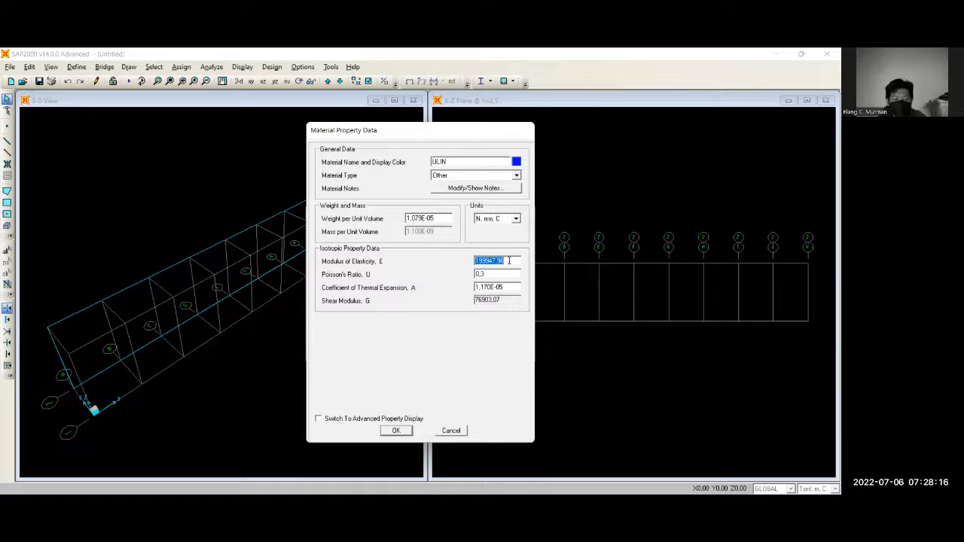
{"action": "type", "text": "1250"}
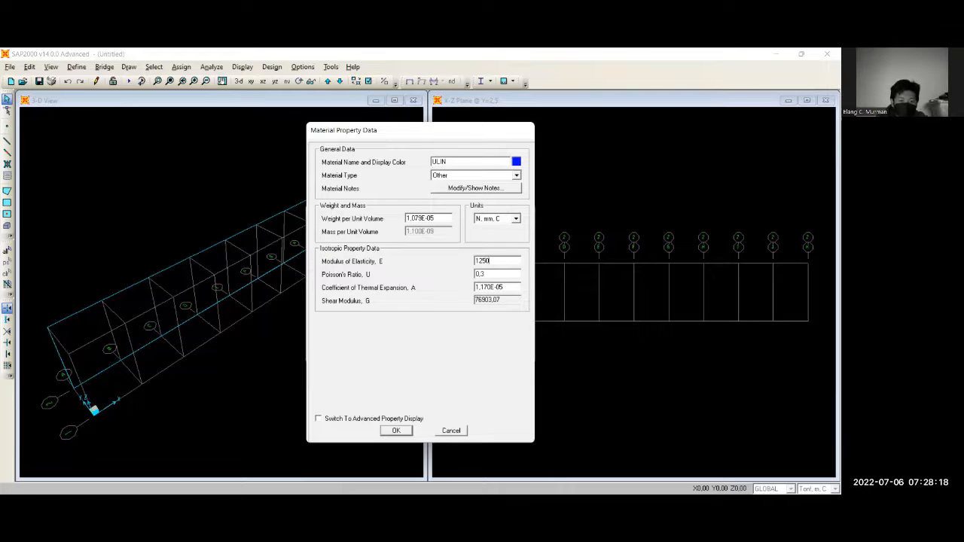
{"action": "type", "text": "00"}
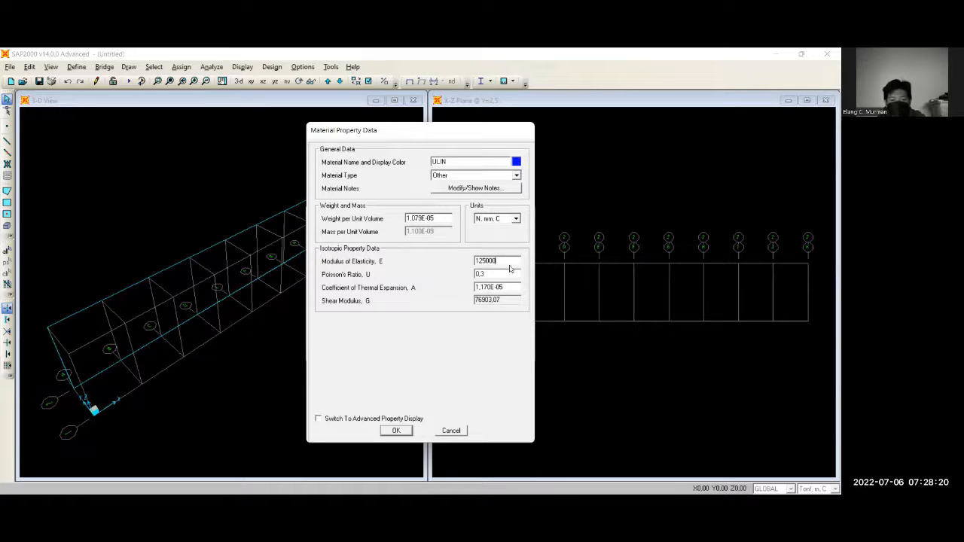
{"action": "key", "text": "Tab"}
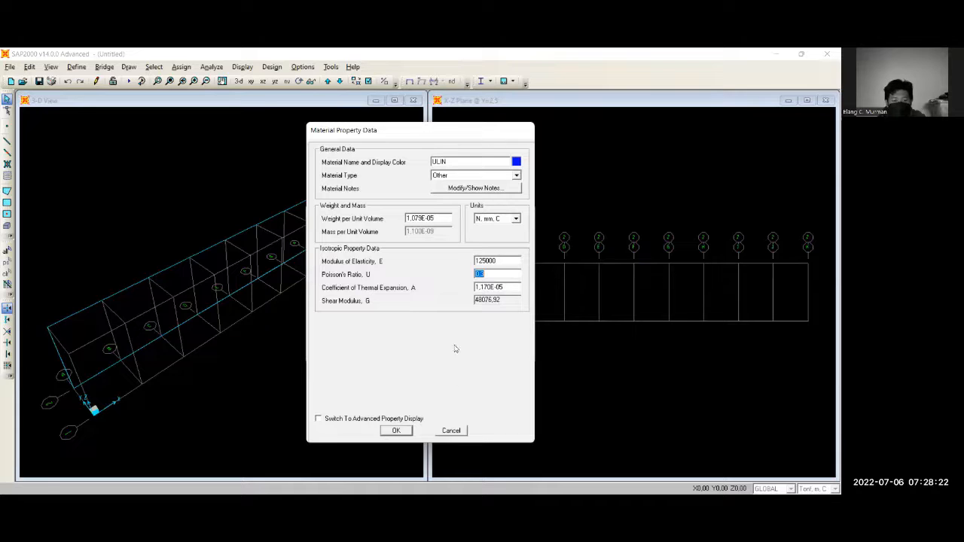
{"action": "left_click", "coordinate": [395, 432]}
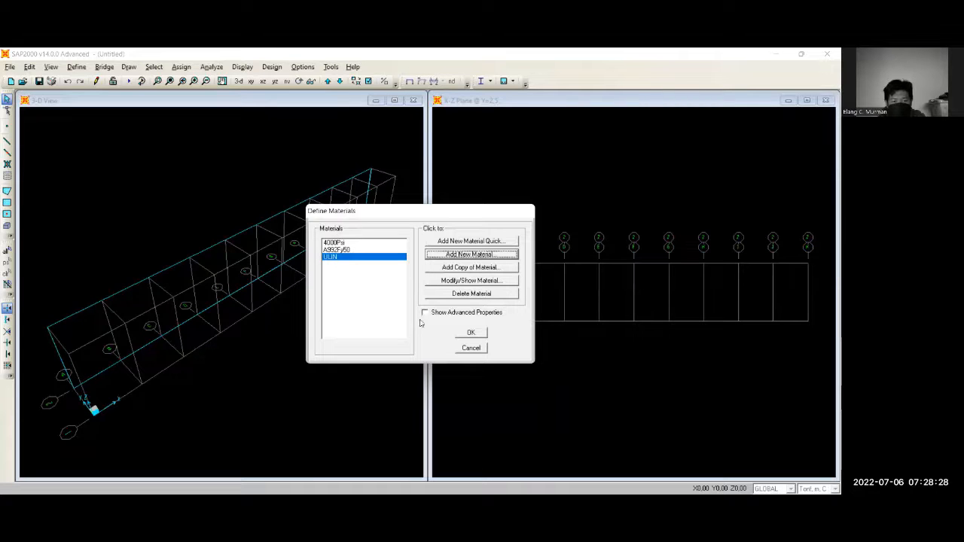
{"action": "left_click", "coordinate": [470, 332]}
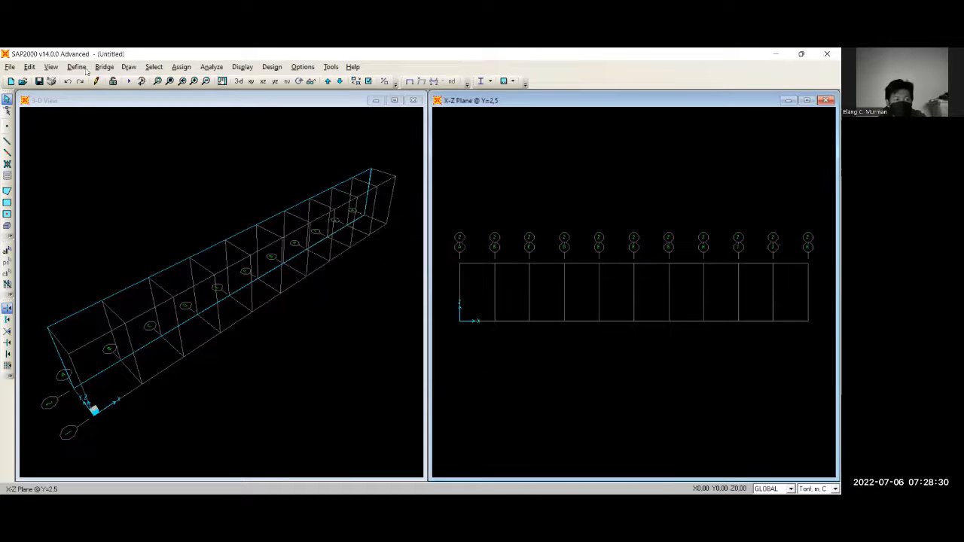
Add a new frame section property of type Other using Section Designer.
{"action": "left_click", "coordinate": [77, 68]}
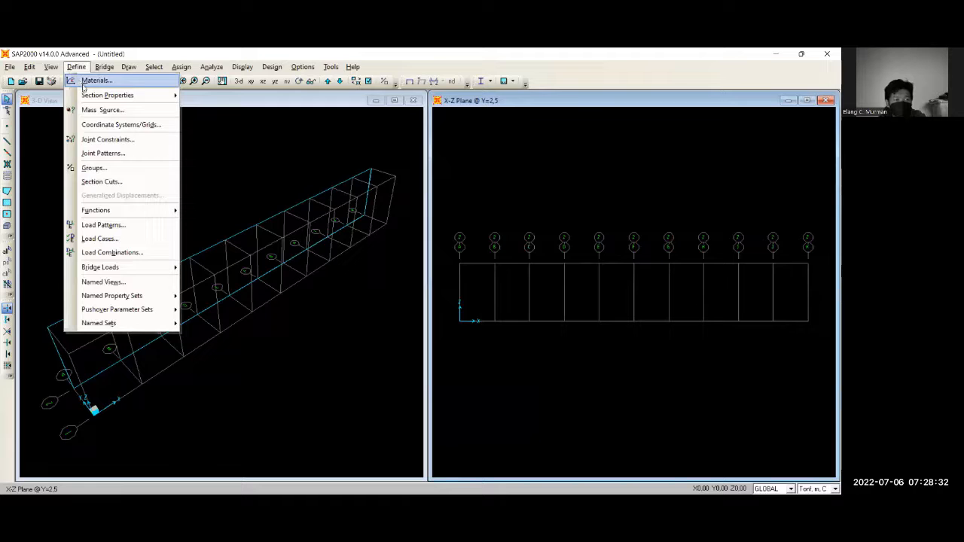
{"action": "mouse_move", "coordinate": [97, 99]}
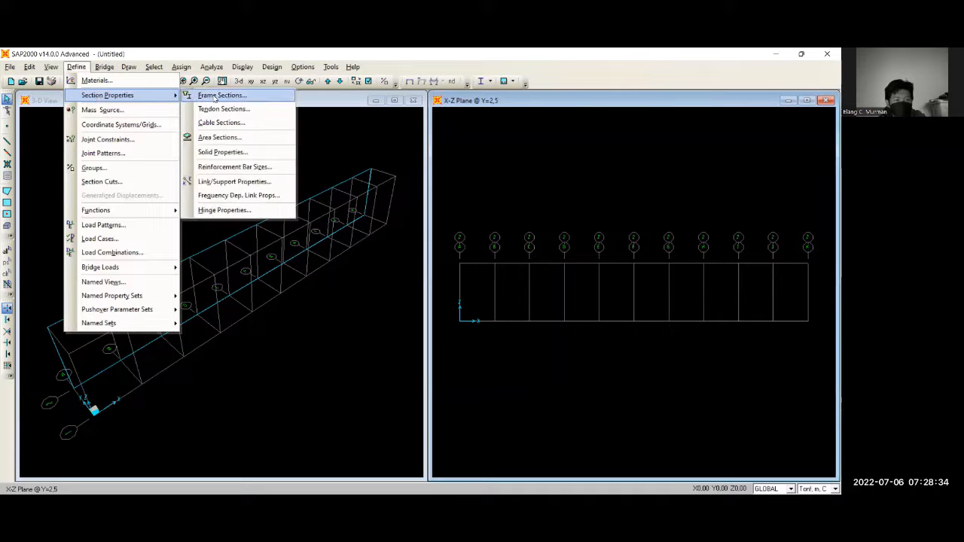
{"action": "left_click", "coordinate": [219, 96]}
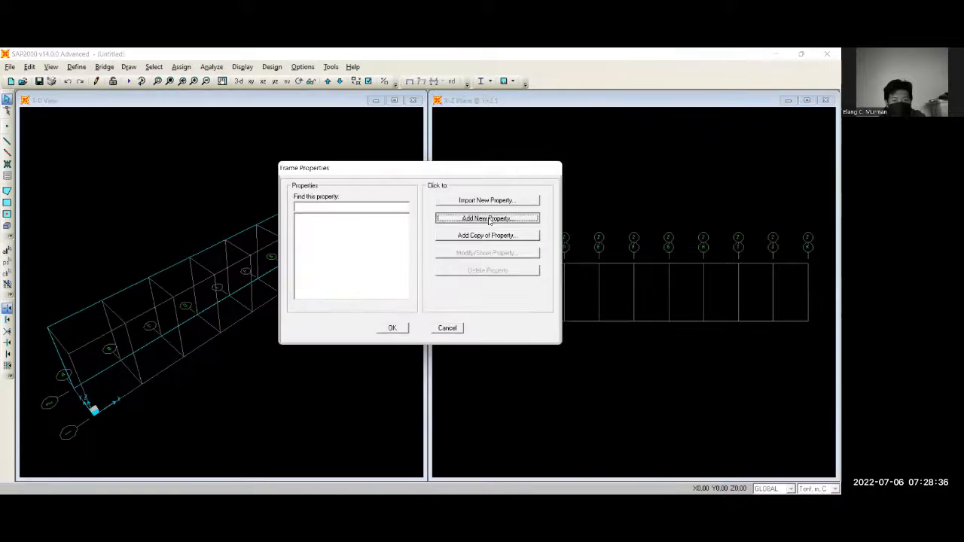
{"action": "left_click", "coordinate": [444, 220]}
{"action": "left_click", "coordinate": [520, 178]}
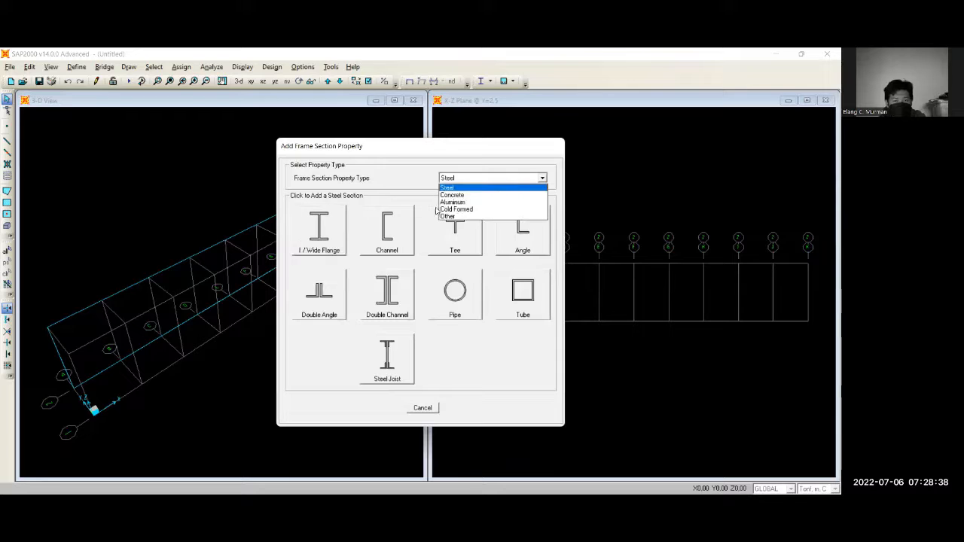
{"action": "left_click", "coordinate": [449, 216]}
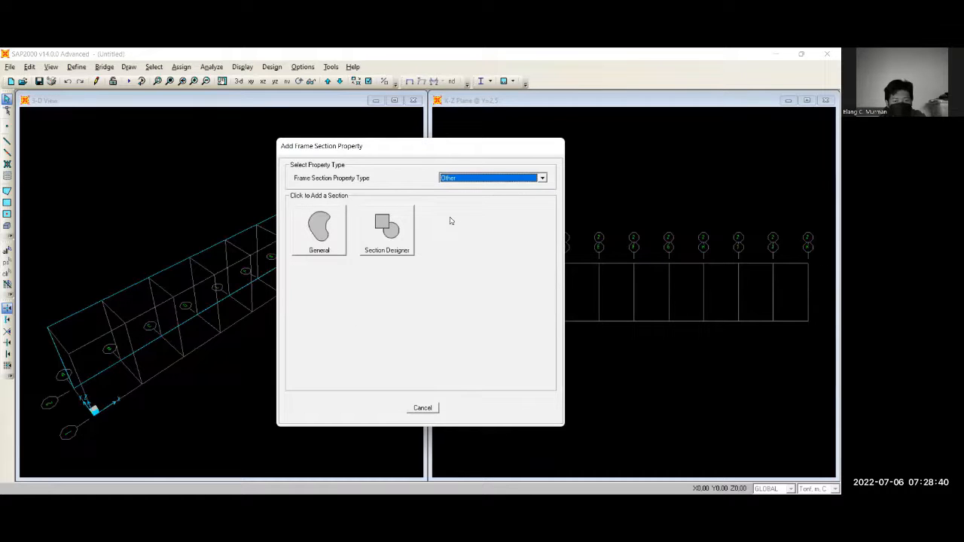
{"action": "left_click", "coordinate": [397, 240]}
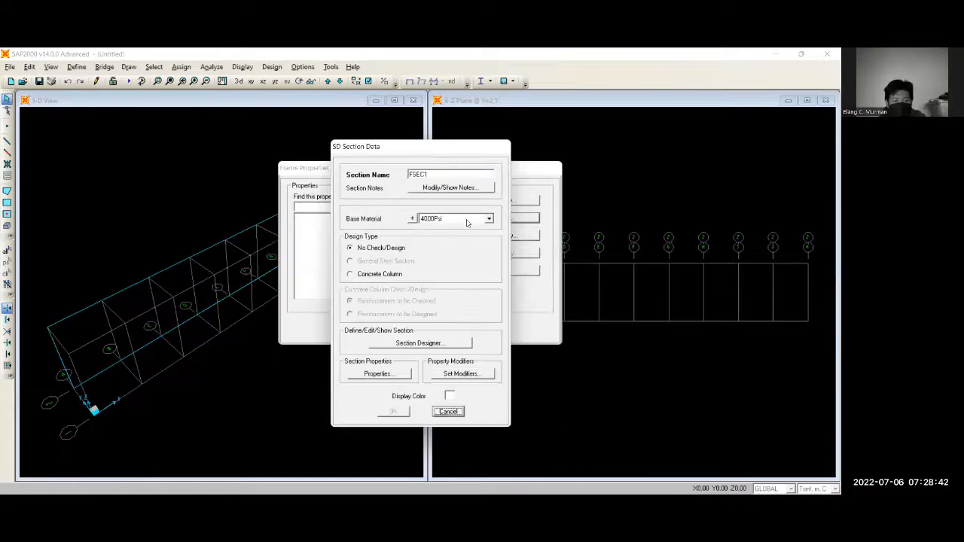
Set the section's base material to ULIN and name the section FW 50/60.
{"action": "left_click", "coordinate": [467, 218]}
{"action": "left_click", "coordinate": [455, 243]}
{"action": "double_click", "coordinate": [437, 175]}
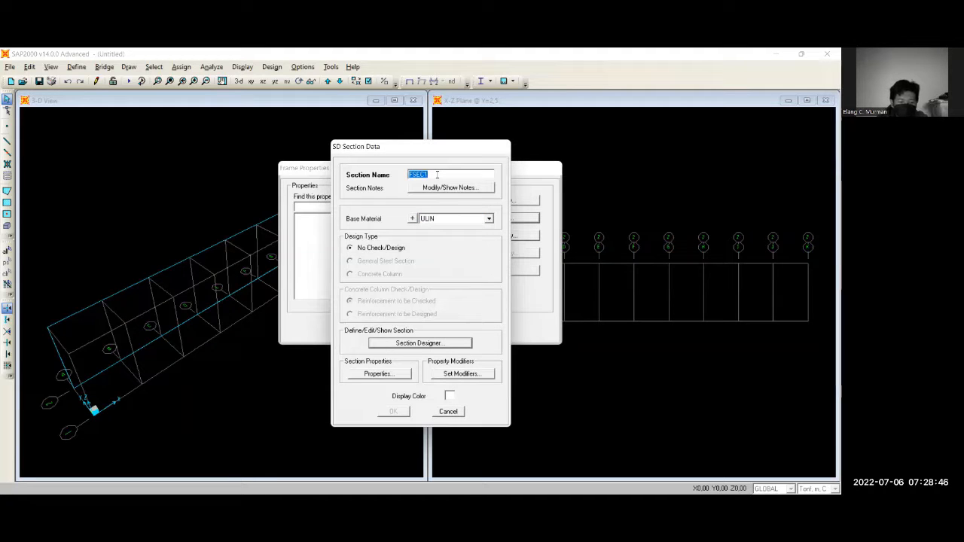
{"action": "type", "text": "FW"}
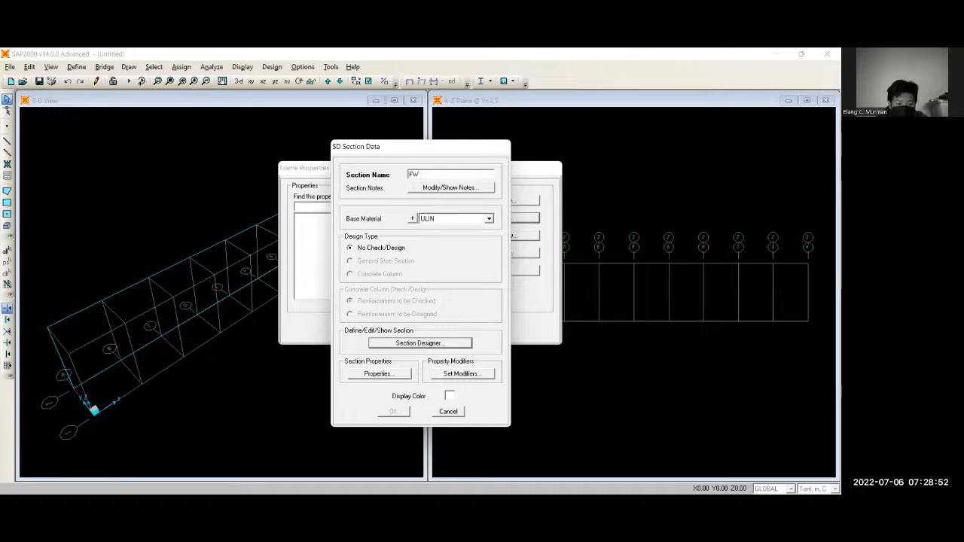
{"action": "type", "text": " 50/60"}
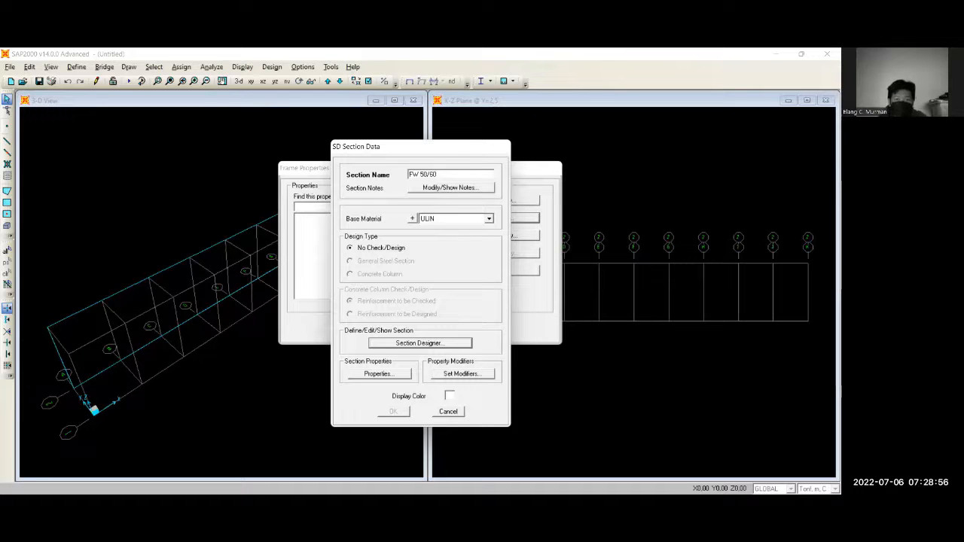
In Section Designer, place a solid rectangle about 0.5 by 0.5 m to the upper left of the origin.
{"action": "left_click", "coordinate": [426, 344]}
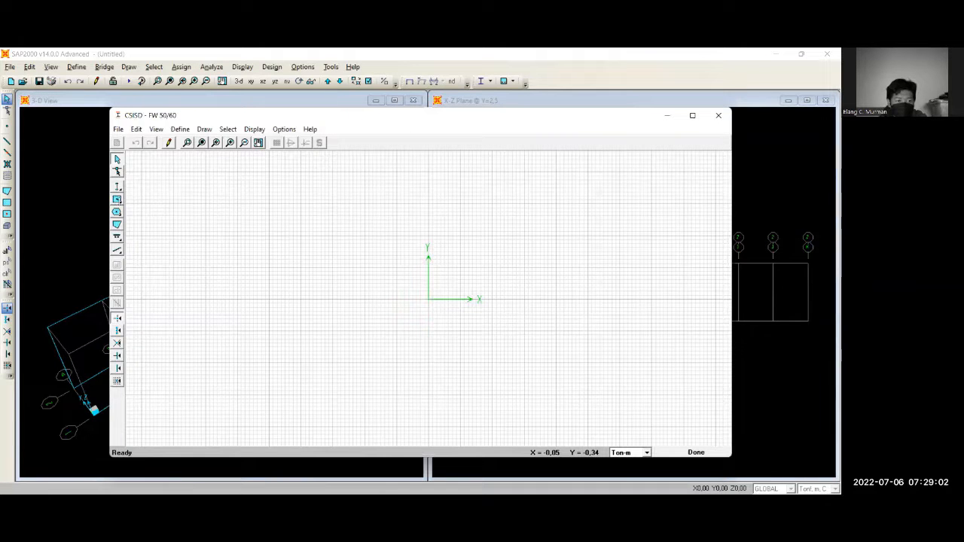
{"action": "left_click", "coordinate": [125, 201]}
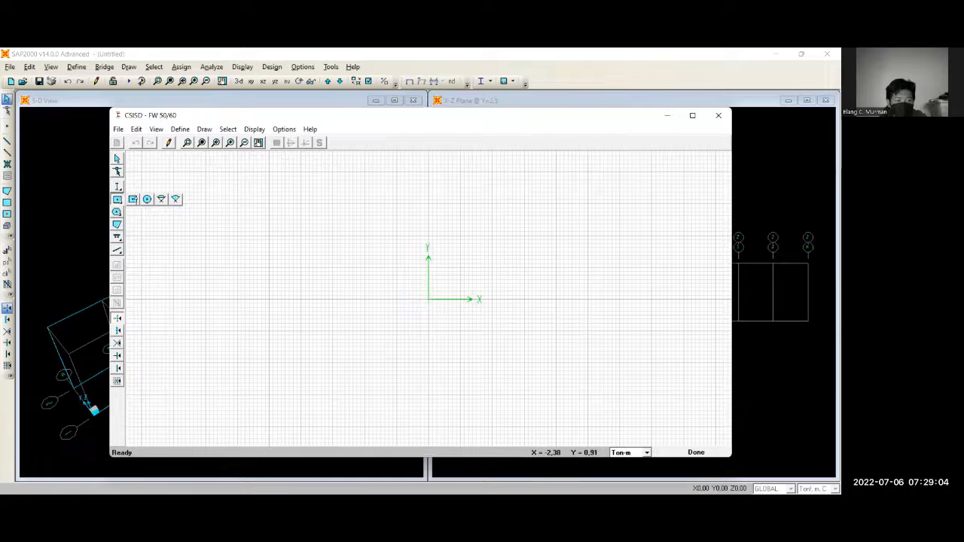
{"action": "left_click", "coordinate": [133, 199]}
{"action": "left_click", "coordinate": [320, 254]}
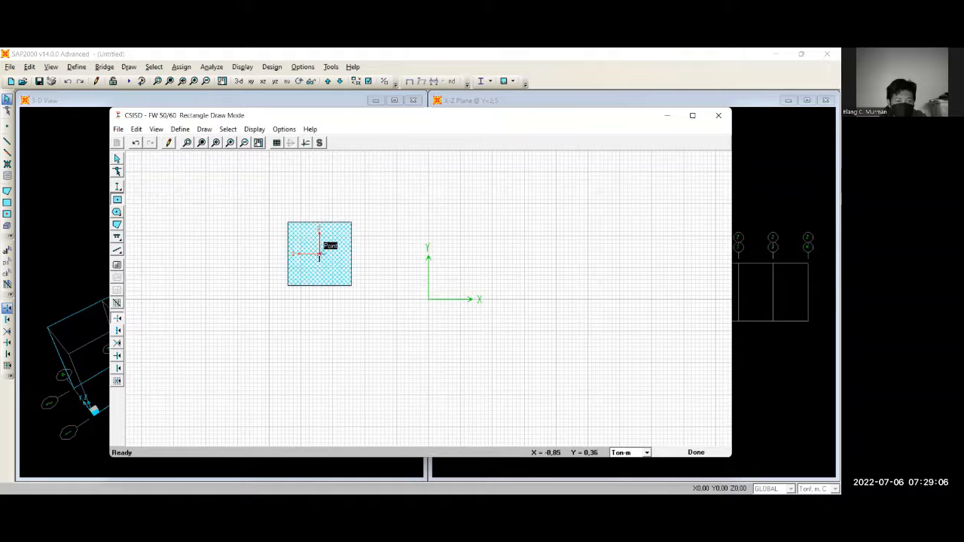
Change the material of the solid rectangle in section FW 50/60 to ULIN.
{"action": "right_click", "coordinate": [320, 254]}
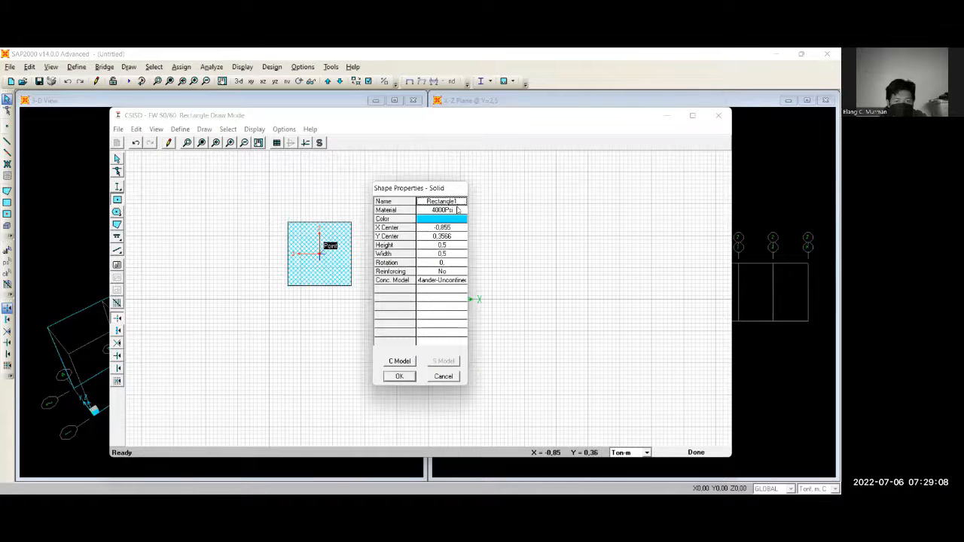
{"action": "left_click", "coordinate": [457, 214]}
{"action": "left_click", "coordinate": [461, 212]}
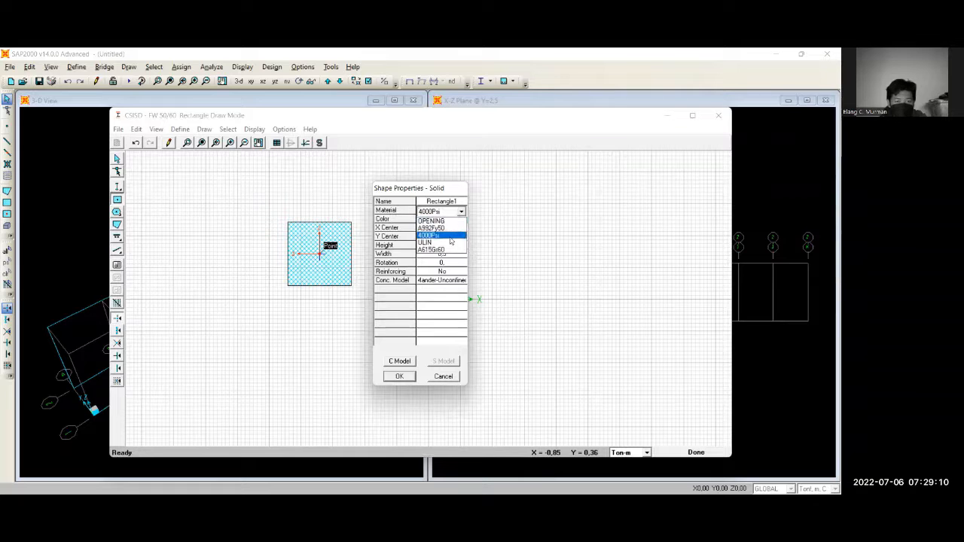
{"action": "left_click", "coordinate": [440, 243]}
Set the rectangle's height and width to 0.05 m each, apply the shape properties and save section FW 50/60.
{"action": "left_click", "coordinate": [458, 248]}
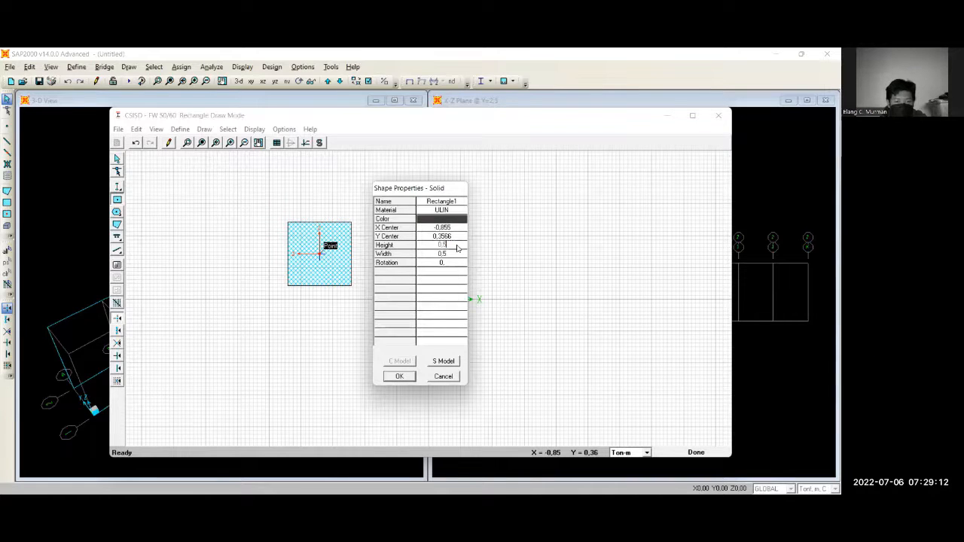
{"action": "key", "text": "BackSpace"}
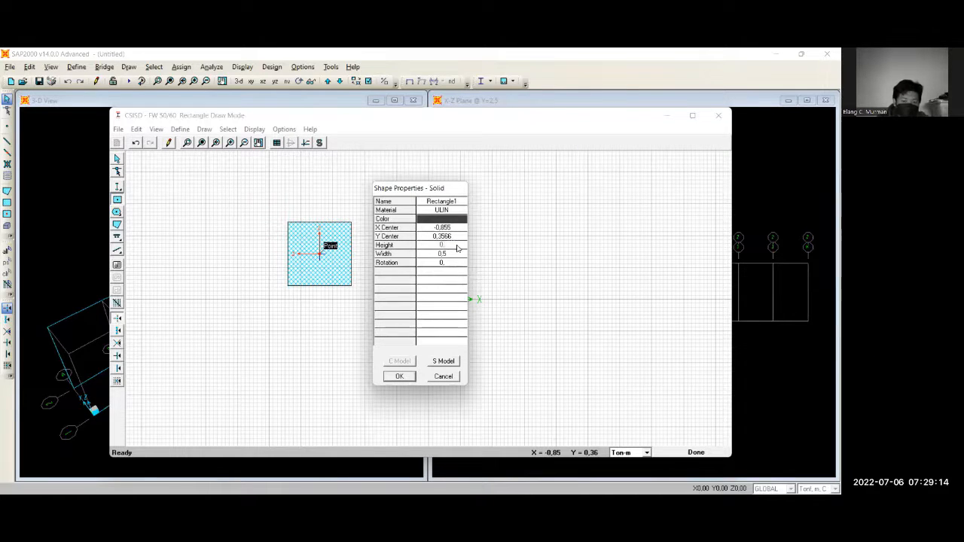
{"action": "type", "text": "6"}
{"action": "type", "text": "5"}
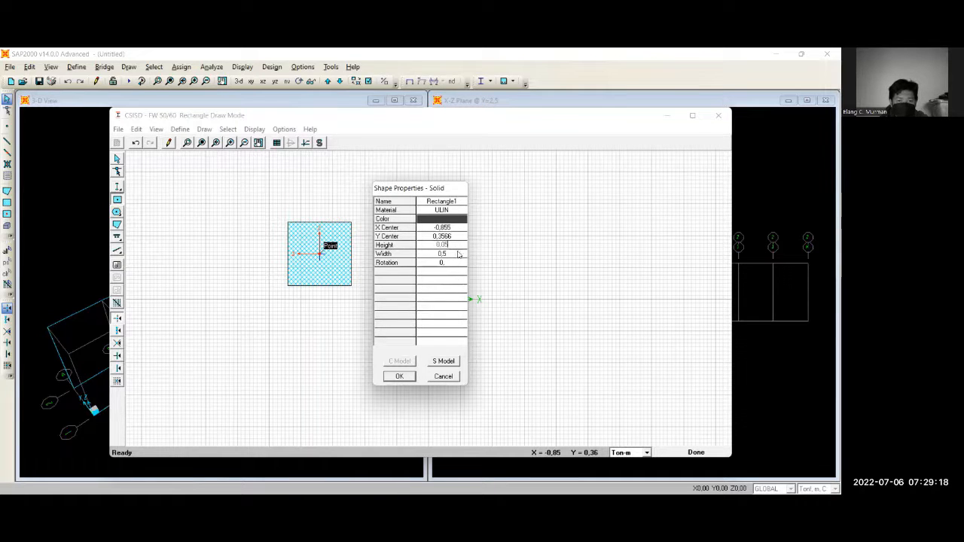
{"action": "left_click", "coordinate": [450, 256]}
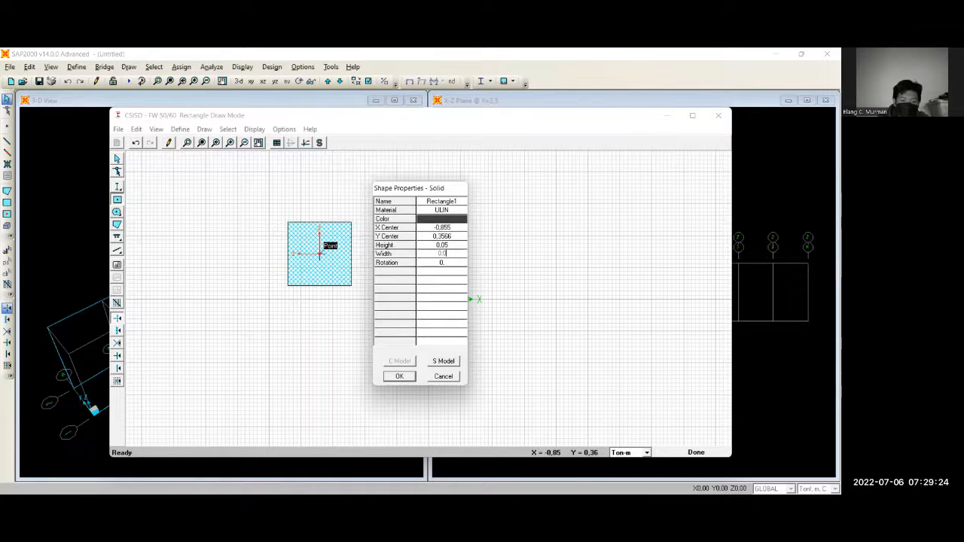
{"action": "type", "text": "0,05"}
{"action": "left_click", "coordinate": [400, 376]}
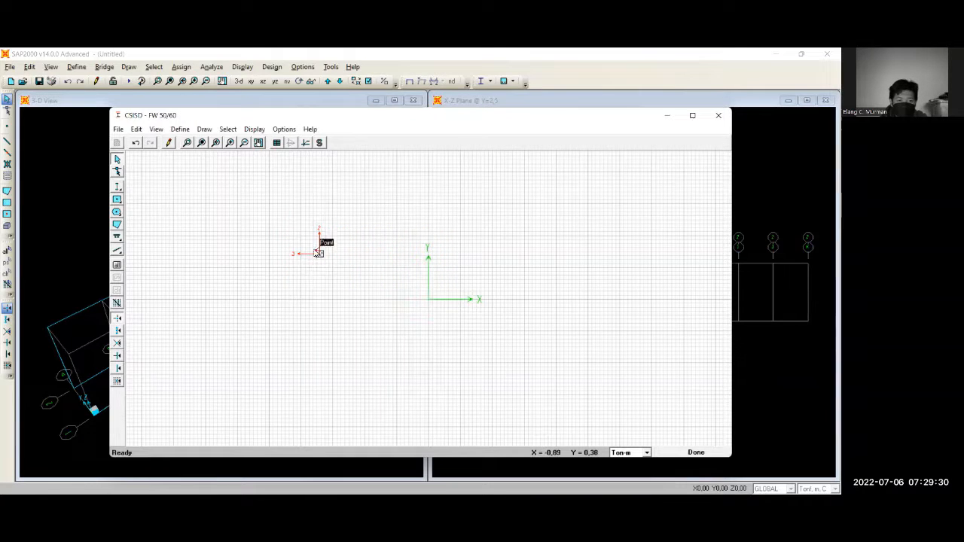
{"action": "left_click", "coordinate": [694, 453]}
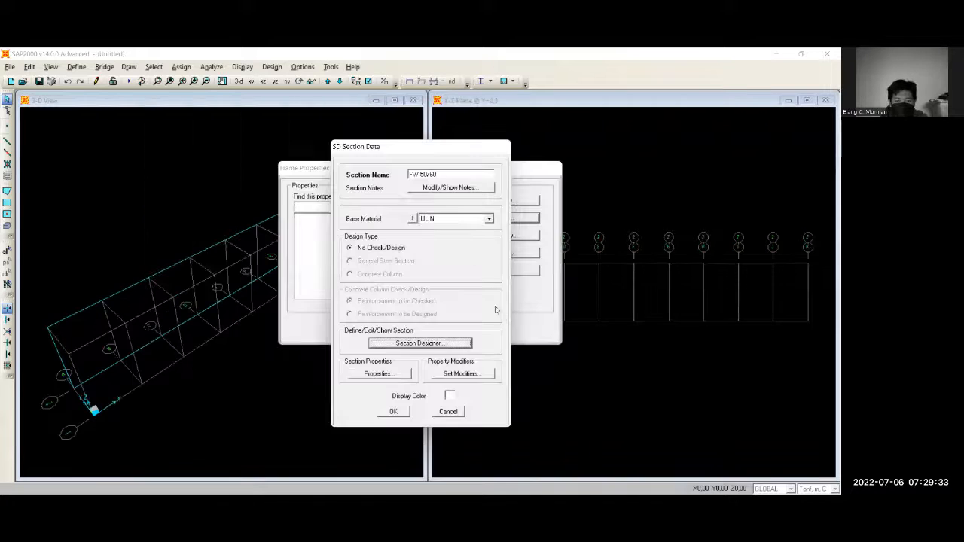
{"action": "left_click", "coordinate": [394, 412]}
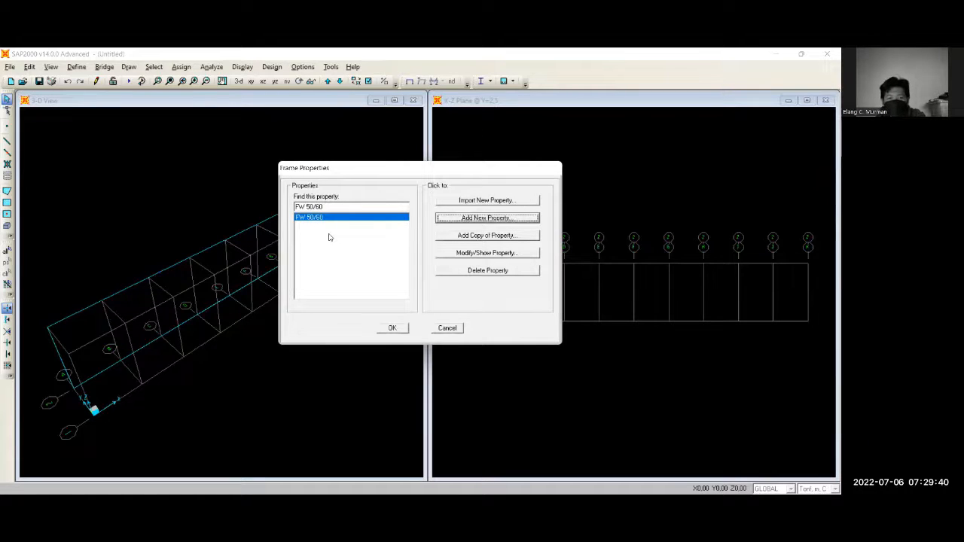
Add another Section Designer frame property with base material ULIN, named FW 80/60.
{"action": "left_click", "coordinate": [488, 218]}
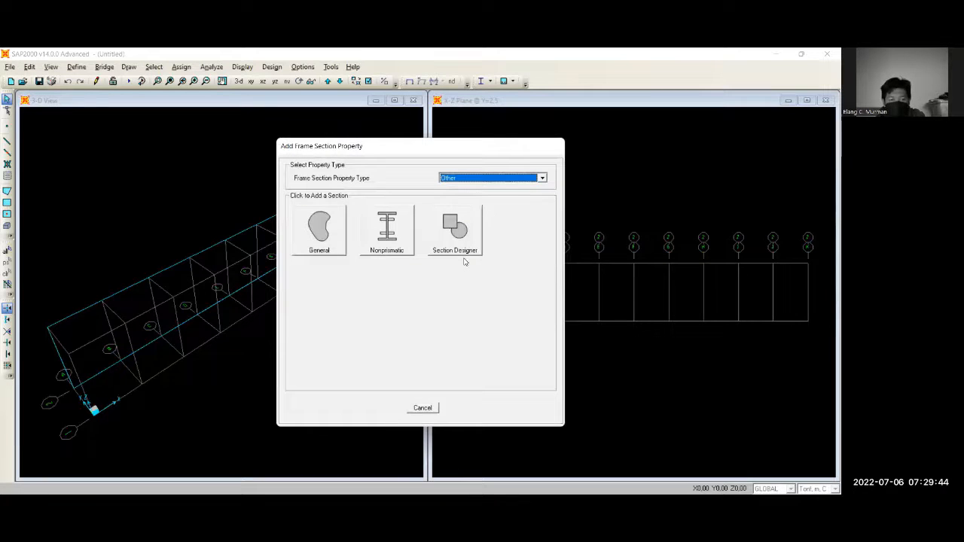
{"action": "left_click", "coordinate": [456, 234]}
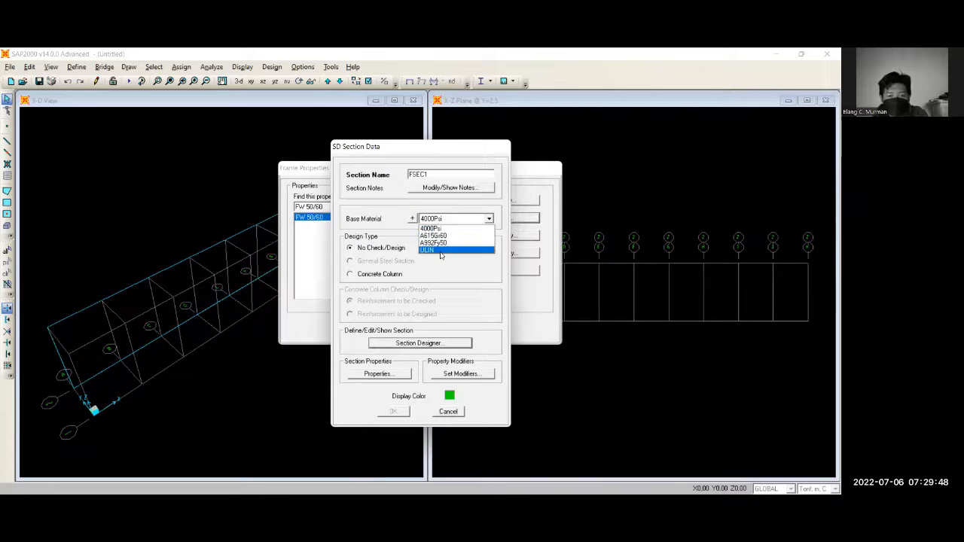
{"action": "left_click", "coordinate": [442, 248]}
{"action": "double_click", "coordinate": [431, 175]}
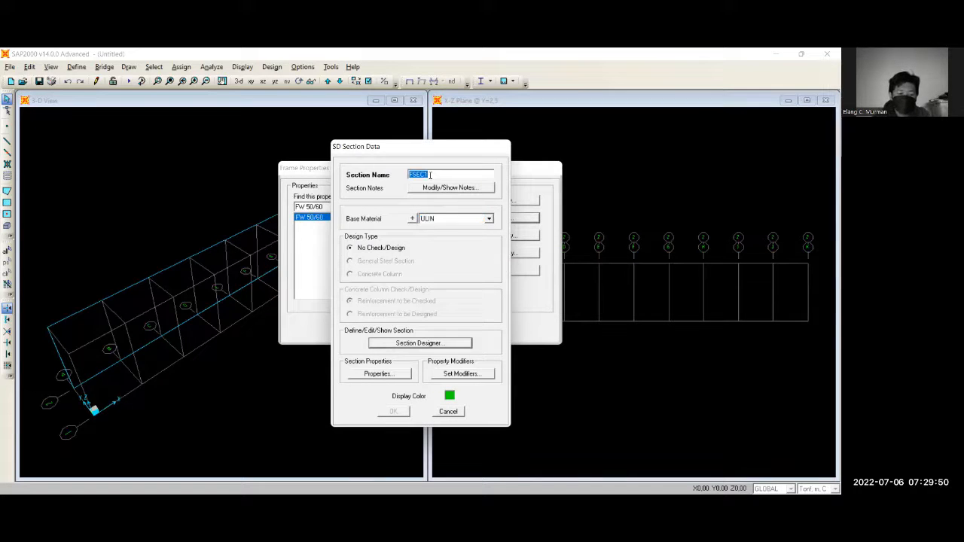
{"action": "type", "text": "FW"}
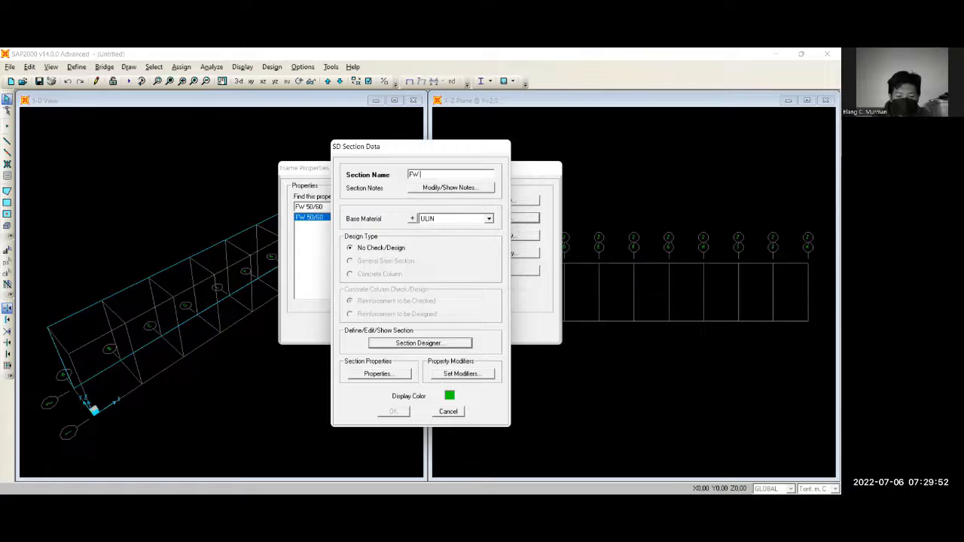
{"action": "type", "text": " 80/60"}
In Section Designer, place a solid rectangle about 0.5 by 0.5 m to the upper left of the origin.
{"action": "left_click", "coordinate": [450, 345]}
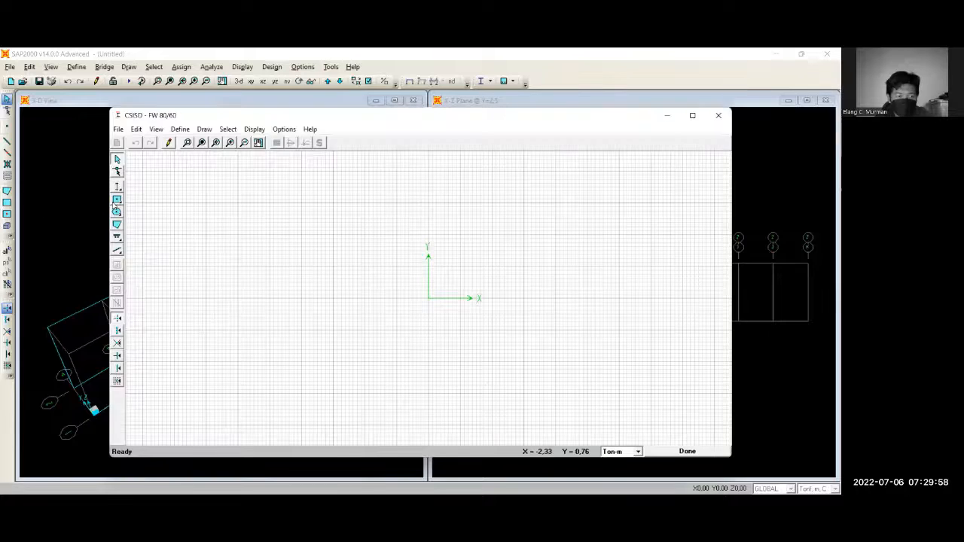
{"action": "left_click", "coordinate": [117, 200]}
{"action": "left_click", "coordinate": [133, 199]}
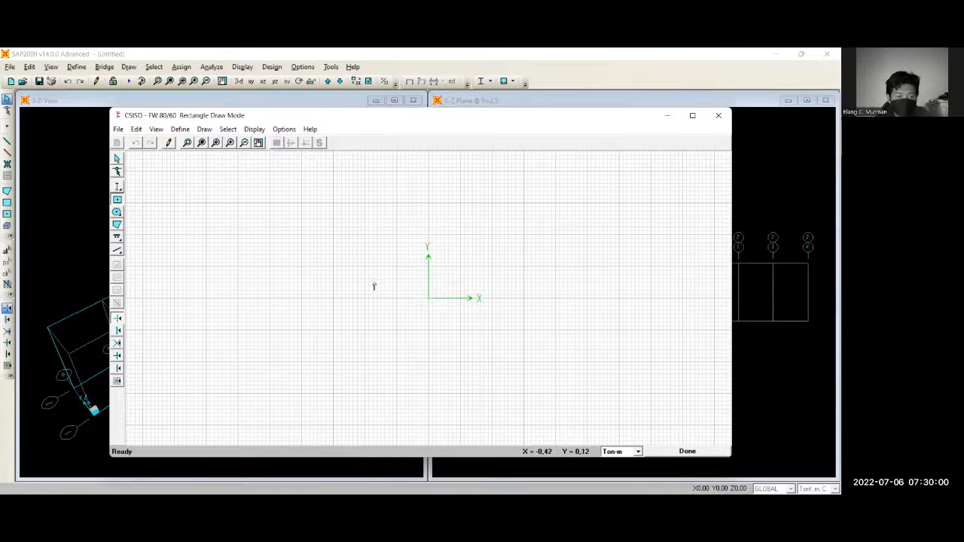
{"action": "left_click", "coordinate": [350, 258]}
Assign the ULIN material to the new rectangle in section FW 80/60.
{"action": "right_click", "coordinate": [351, 259]}
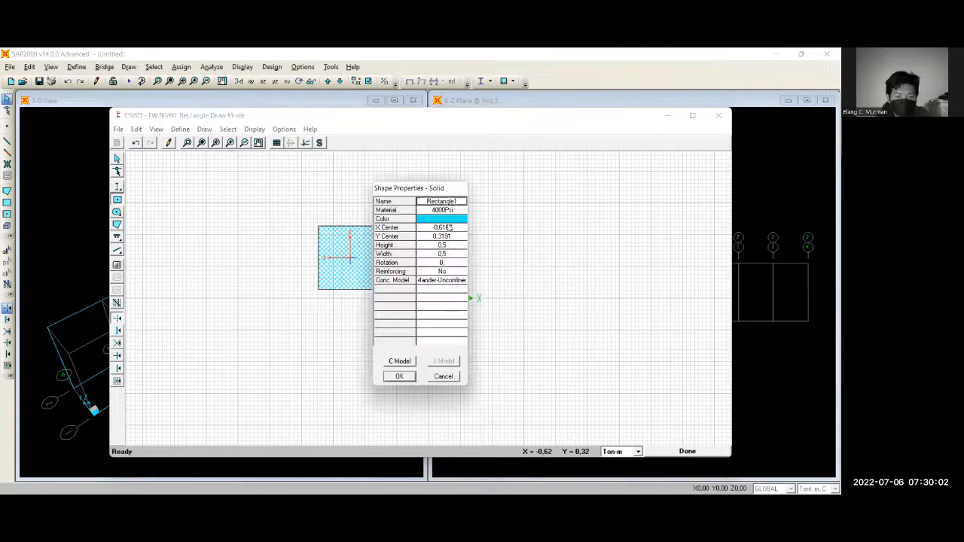
{"action": "left_click", "coordinate": [446, 212]}
{"action": "left_click", "coordinate": [447, 212]}
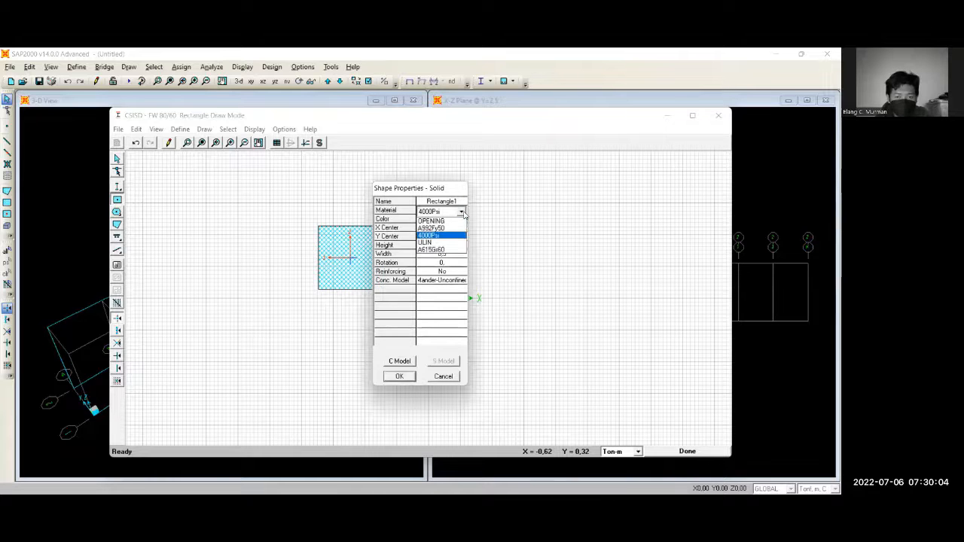
{"action": "left_click", "coordinate": [440, 242]}
Set the rectangle's height to 0.08 m and width to 0.06 m, and apply the shape properties.
{"action": "left_click", "coordinate": [451, 246]}
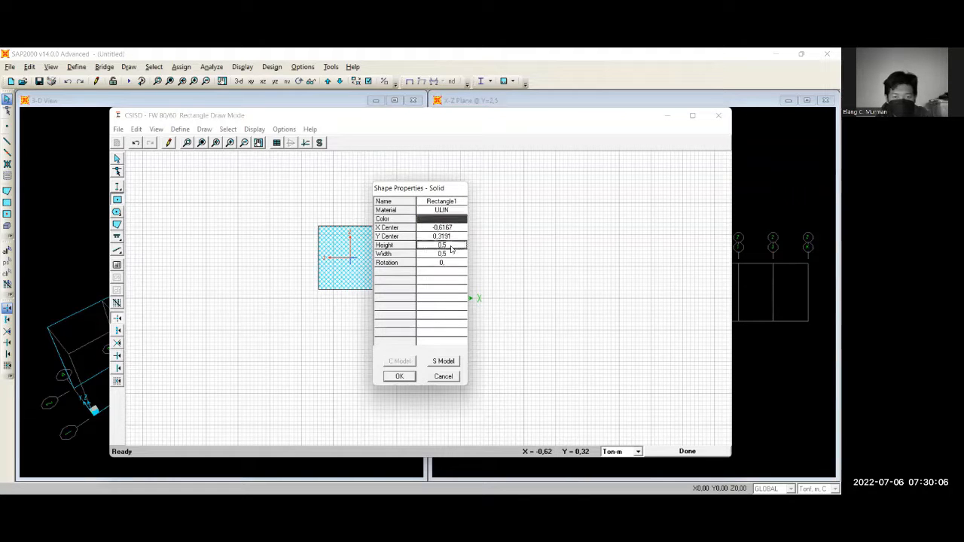
{"action": "type", "text": "1"}
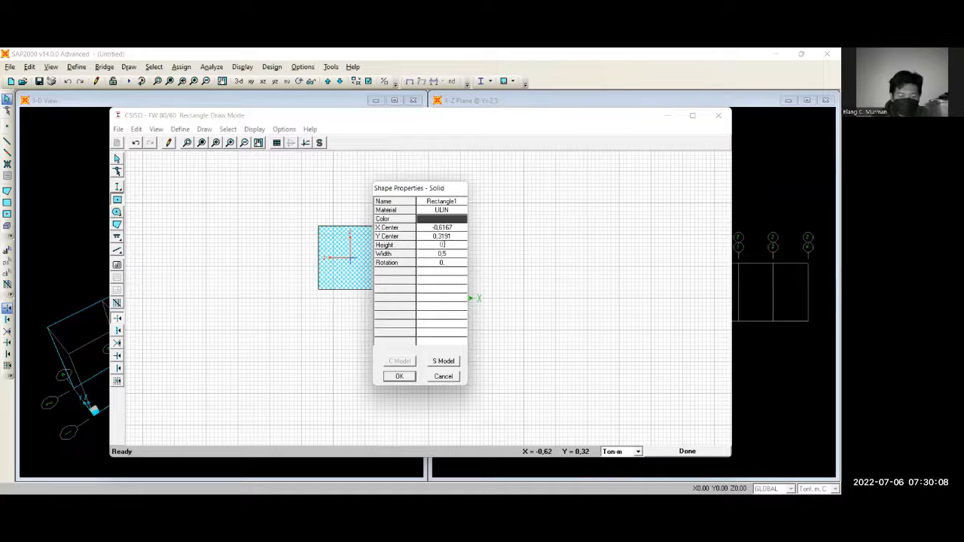
{"action": "type", "text": "08"}
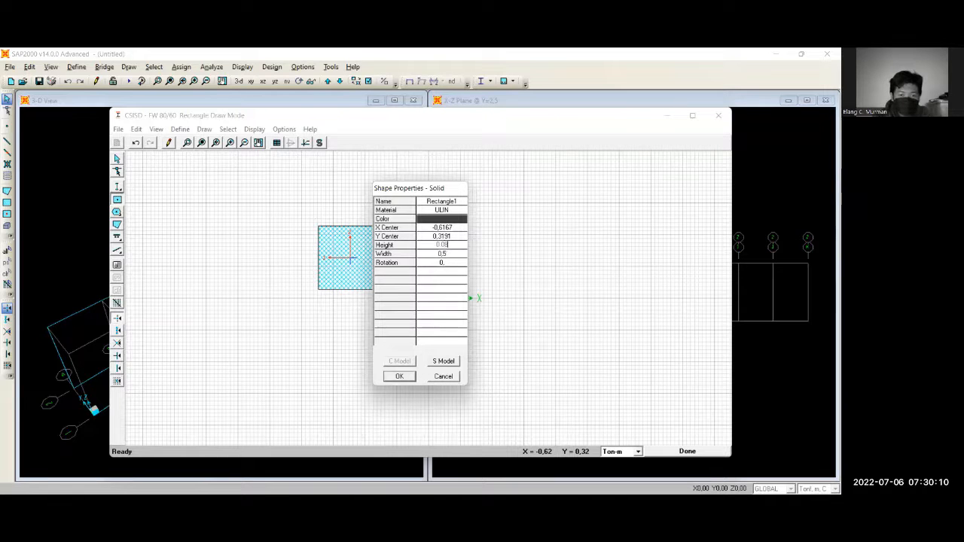
{"action": "left_click", "coordinate": [451, 259]}
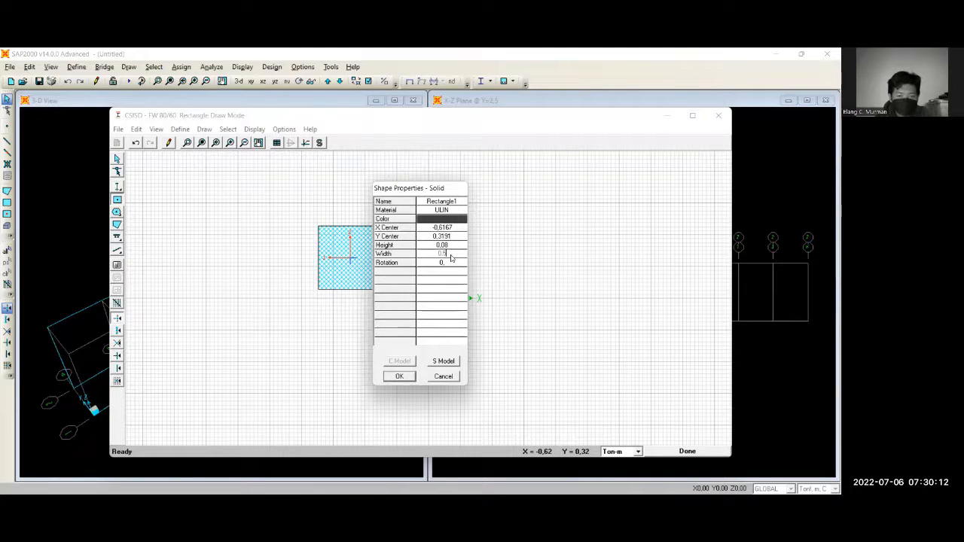
{"action": "type", "text": ","}
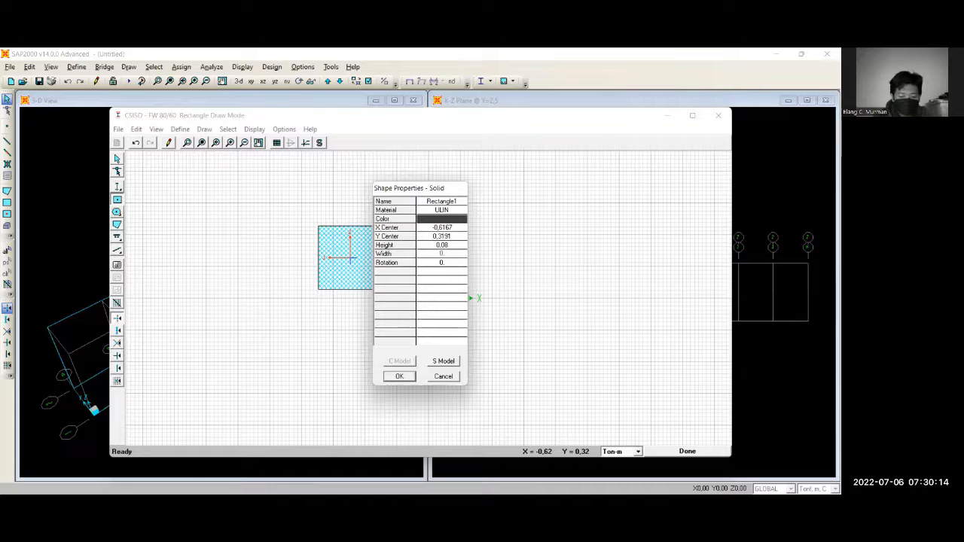
{"action": "type", "text": "06"}
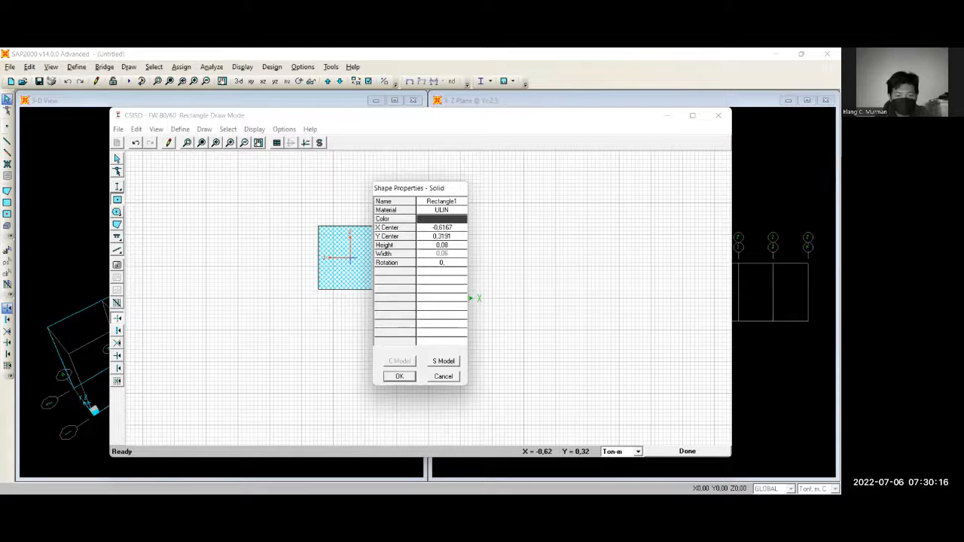
{"action": "left_click", "coordinate": [399, 377]}
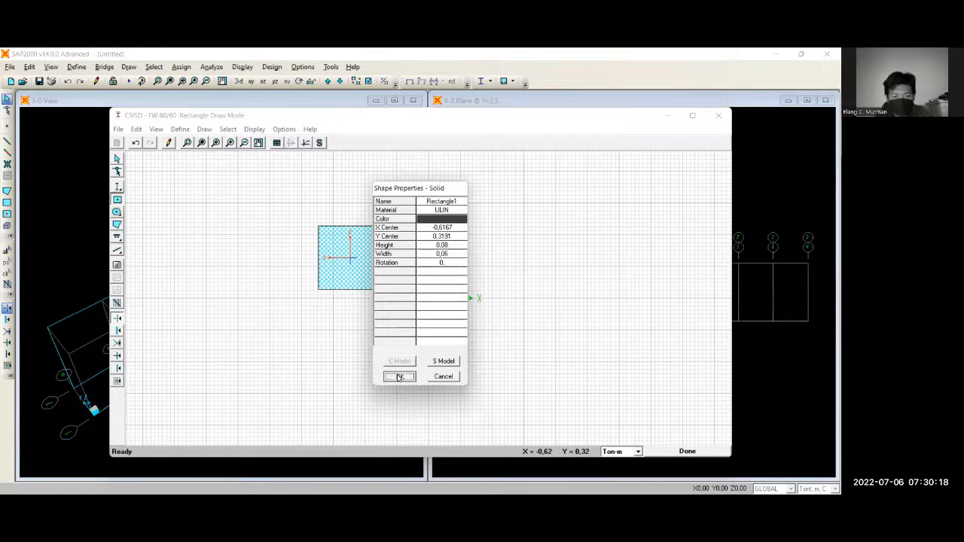
Finish the section drawing, save section FW 80/60 and accept the frame properties.
{"action": "left_click", "coordinate": [696, 452]}
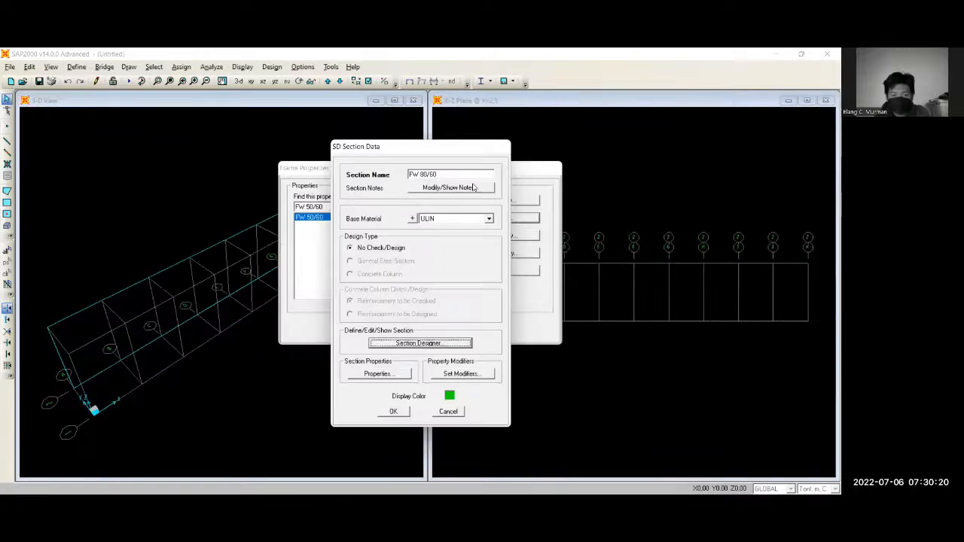
{"action": "left_click", "coordinate": [394, 412]}
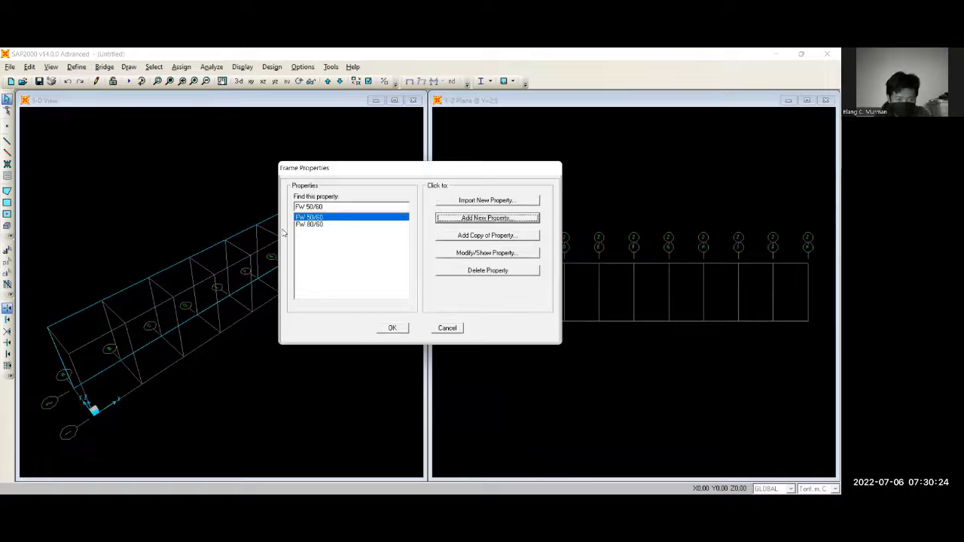
{"action": "left_click", "coordinate": [382, 332]}
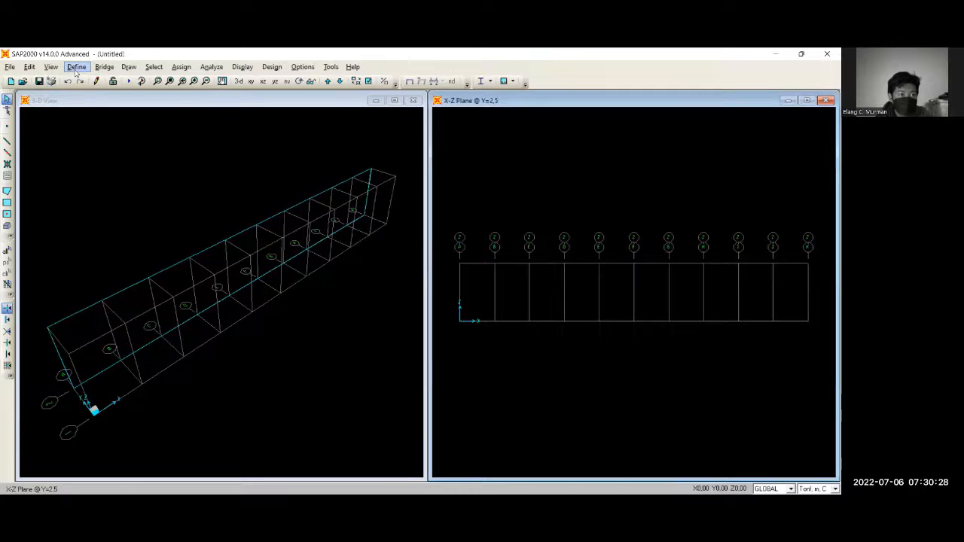
Add a new Shell area section named PL 2CM with ULIN as its material.
{"action": "left_click", "coordinate": [76, 67]}
{"action": "mouse_move", "coordinate": [121, 96]}
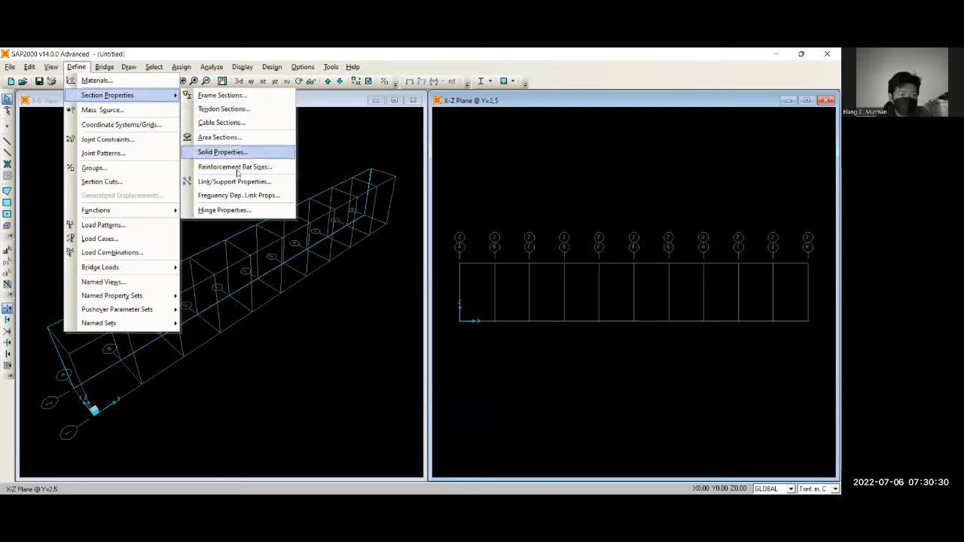
{"action": "left_click", "coordinate": [218, 137]}
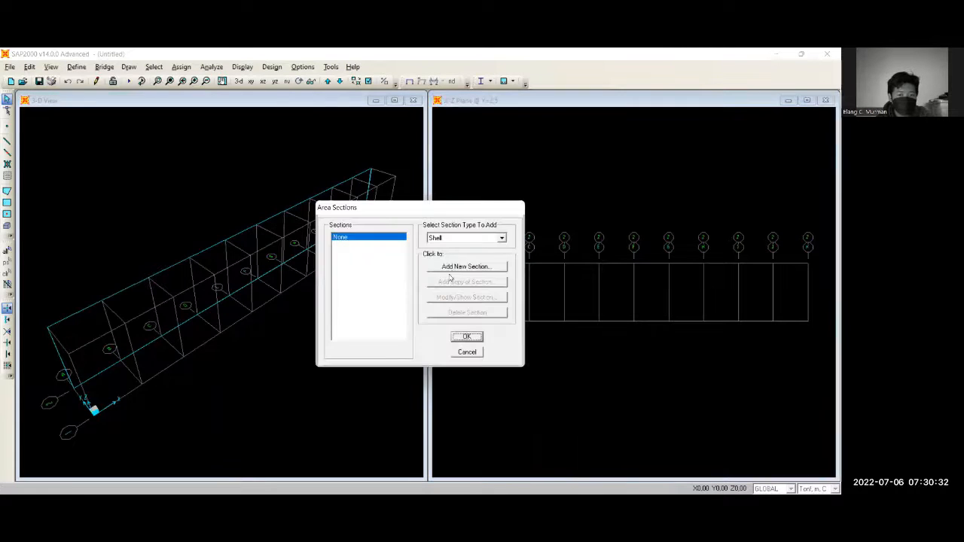
{"action": "left_click", "coordinate": [463, 267]}
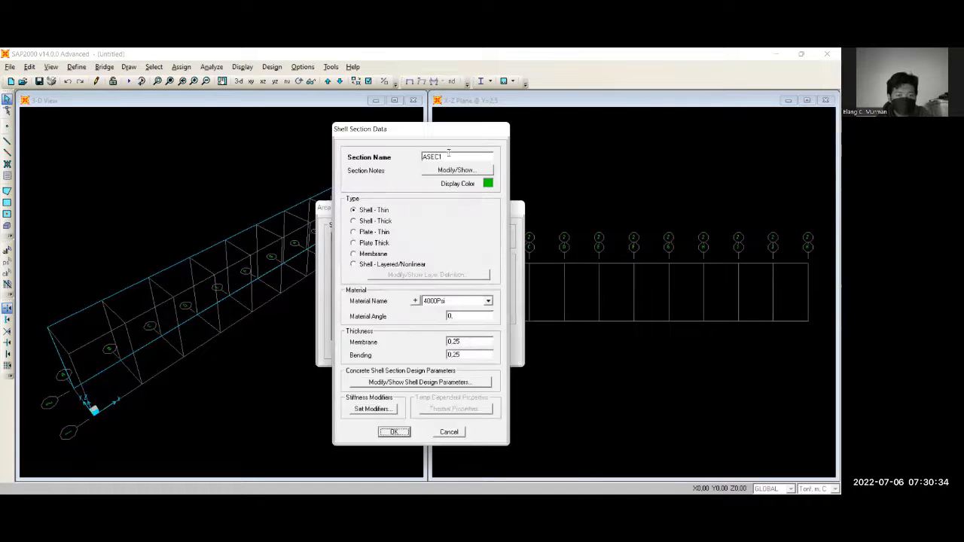
{"action": "double_click", "coordinate": [447, 155]}
{"action": "type", "text": "PL 2CM"}
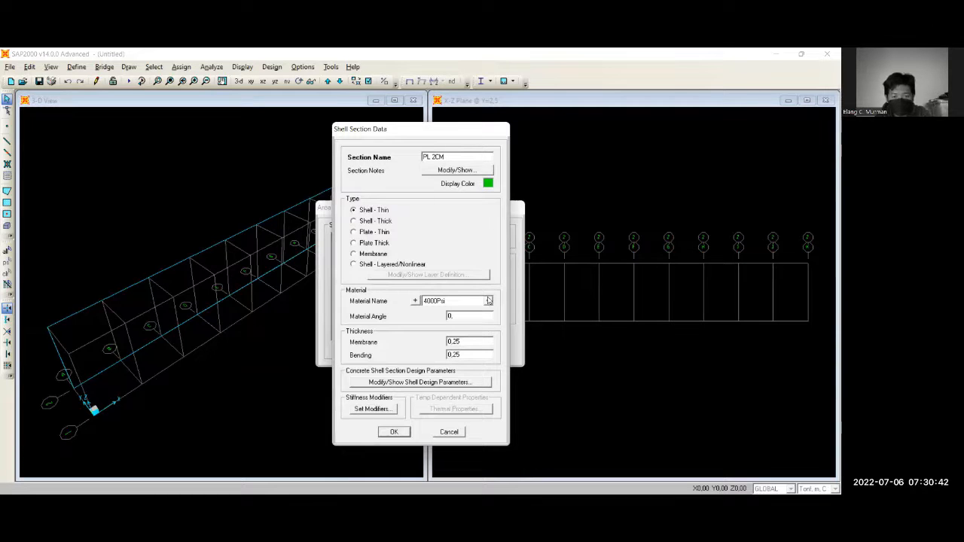
{"action": "left_click", "coordinate": [488, 301]}
{"action": "left_click", "coordinate": [434, 333]}
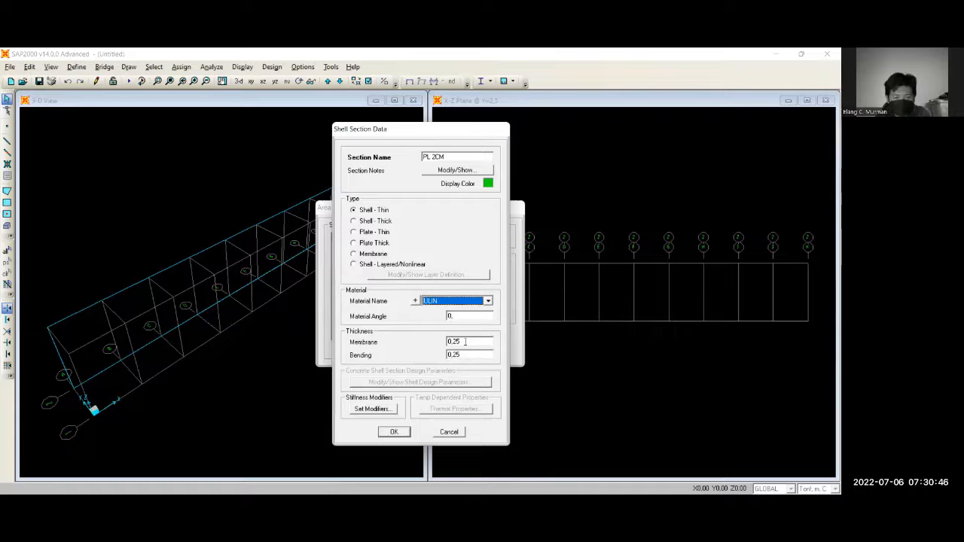
Set the shell section's membrane and bending thickness to 0.02 m each.
{"action": "left_click", "coordinate": [464, 341]}
{"action": "left_click", "coordinate": [463, 341]}
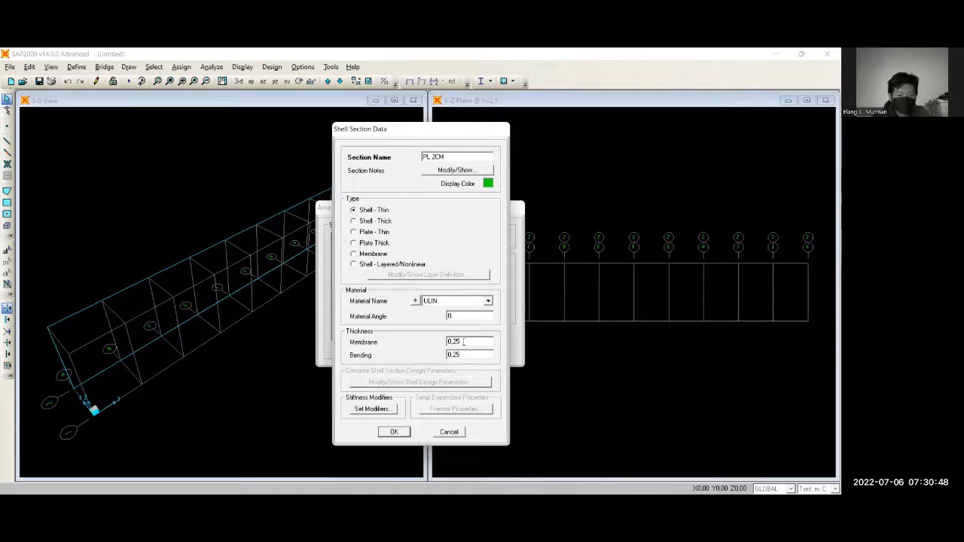
{"action": "key", "text": "BackSpace"}
{"action": "type", "text": "0"}
{"action": "double_click", "coordinate": [468, 354]}
{"action": "type", "text": "0."}
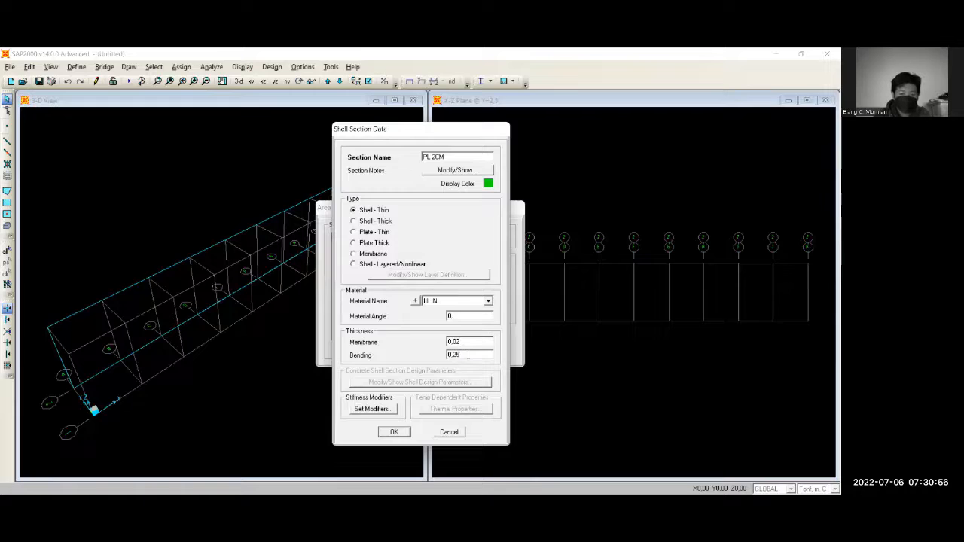
{"action": "type", "text": "02"}
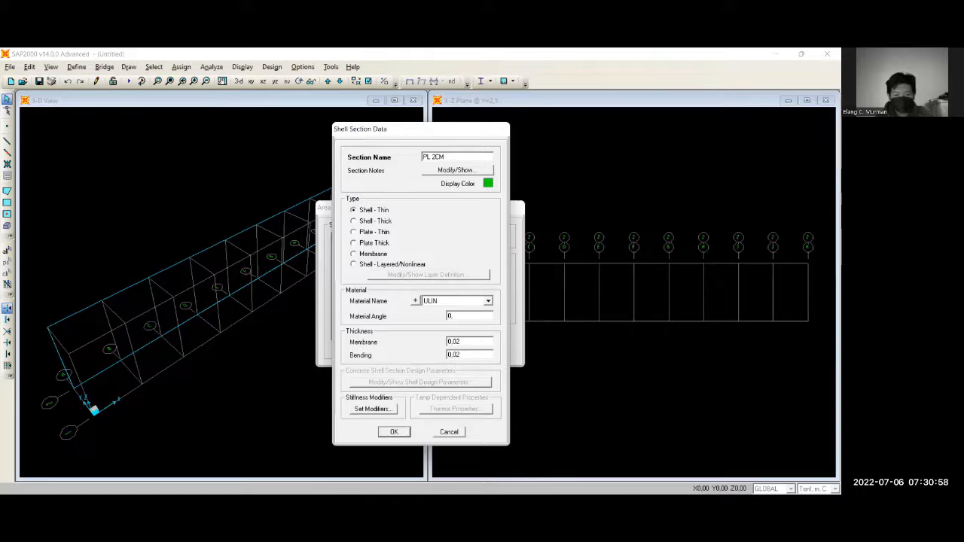
Save the PL 2CM shell section and accept the area sections.
{"action": "left_click", "coordinate": [394, 433]}
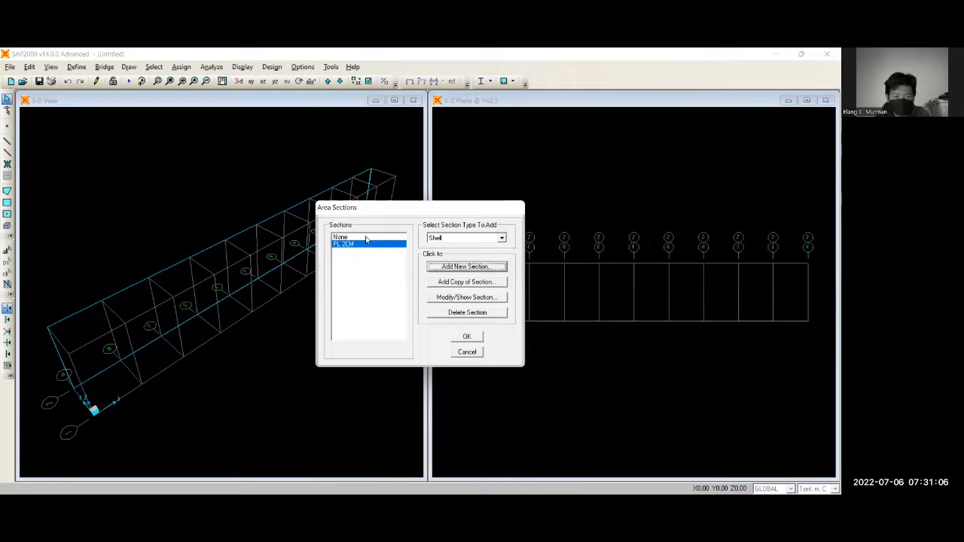
{"action": "left_click", "coordinate": [467, 337]}
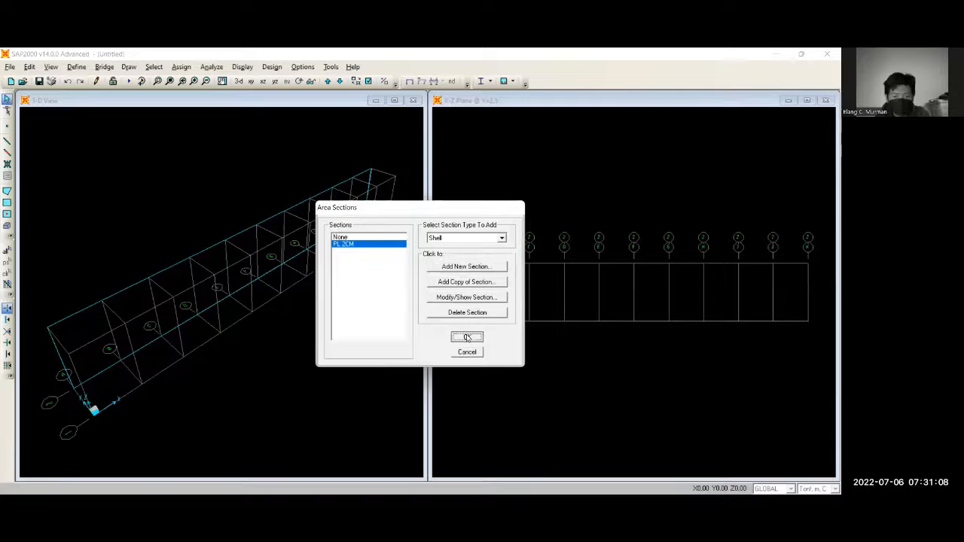
Add a load pattern named LIVE with type LIVE and accept the load patterns.
{"action": "left_click", "coordinate": [77, 67]}
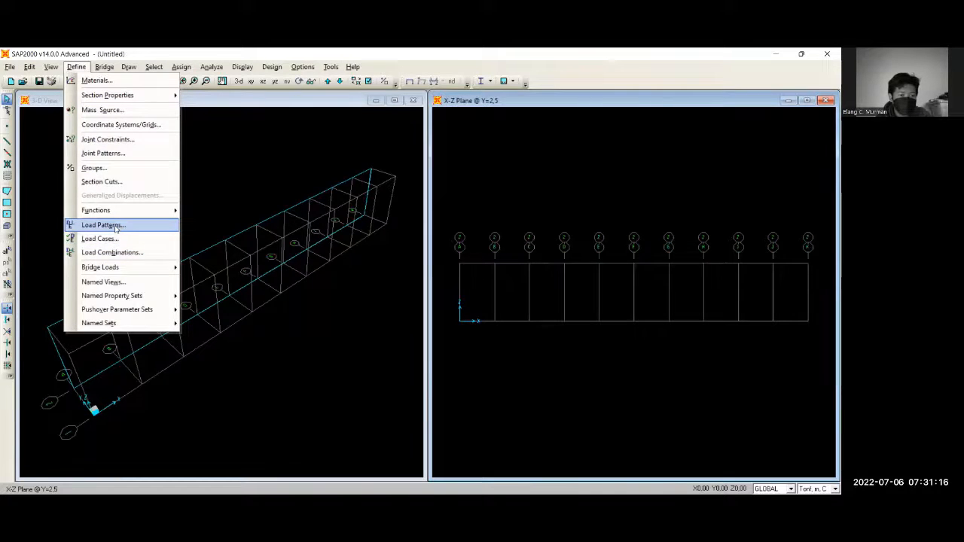
{"action": "left_click", "coordinate": [103, 225]}
{"action": "double_click", "coordinate": [292, 257]}
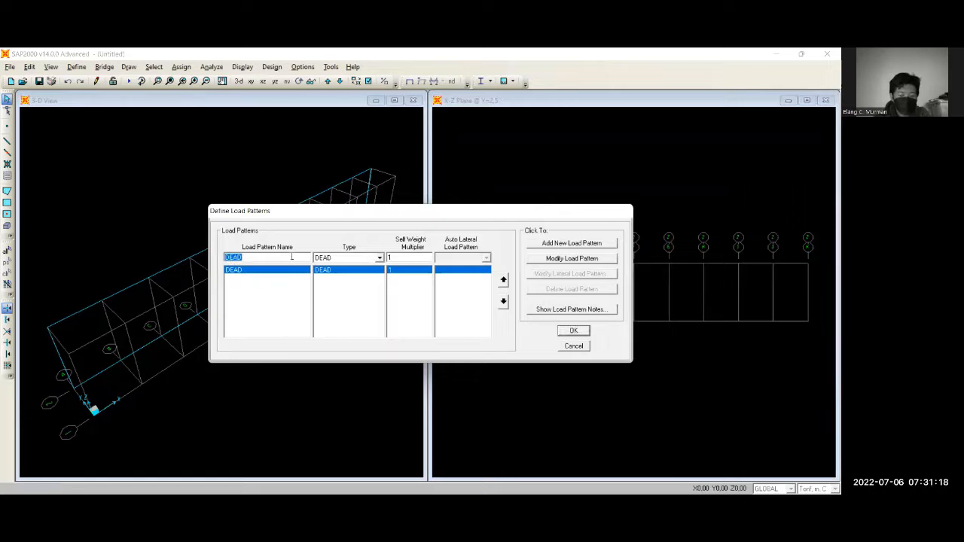
{"action": "type", "text": "LIVE"}
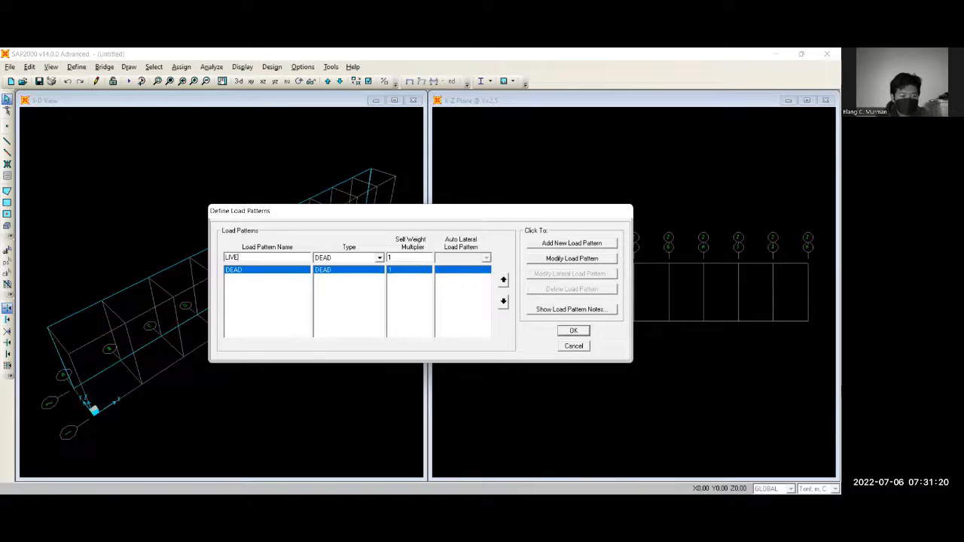
{"action": "left_click", "coordinate": [380, 258]}
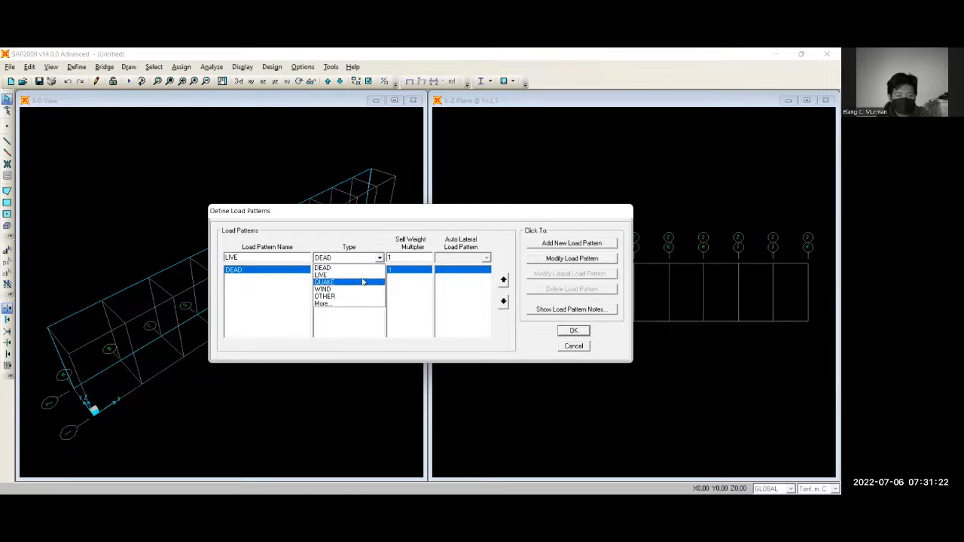
{"action": "left_click", "coordinate": [361, 275]}
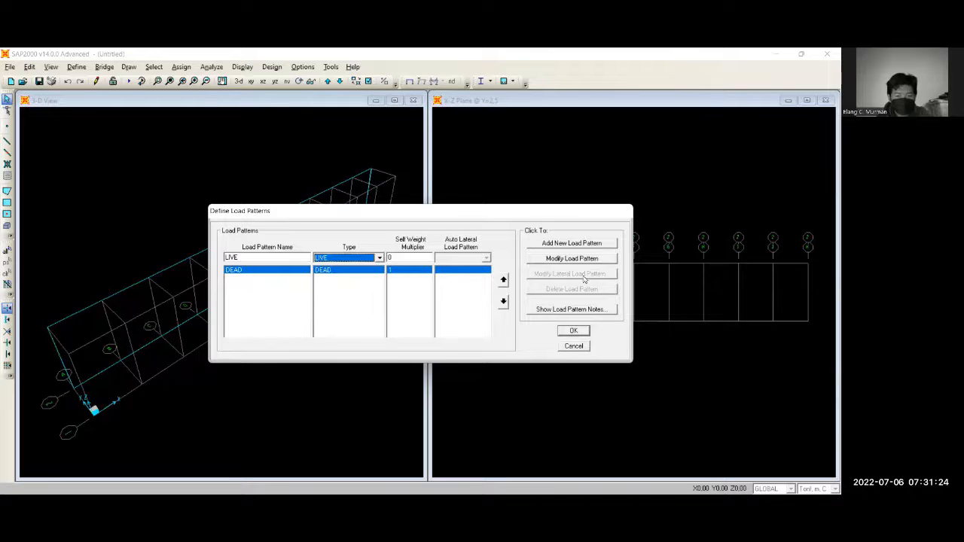
{"action": "left_click", "coordinate": [582, 245]}
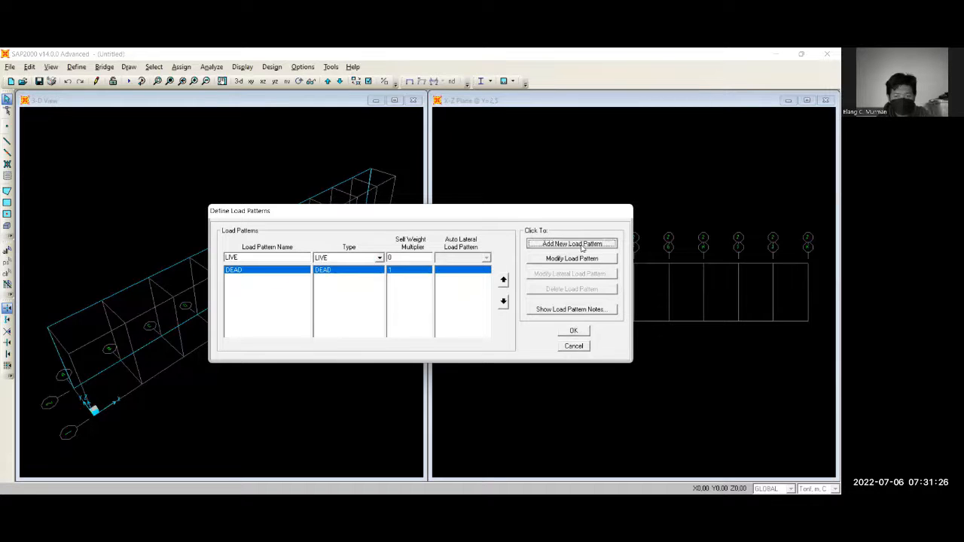
{"action": "left_click", "coordinate": [581, 332]}
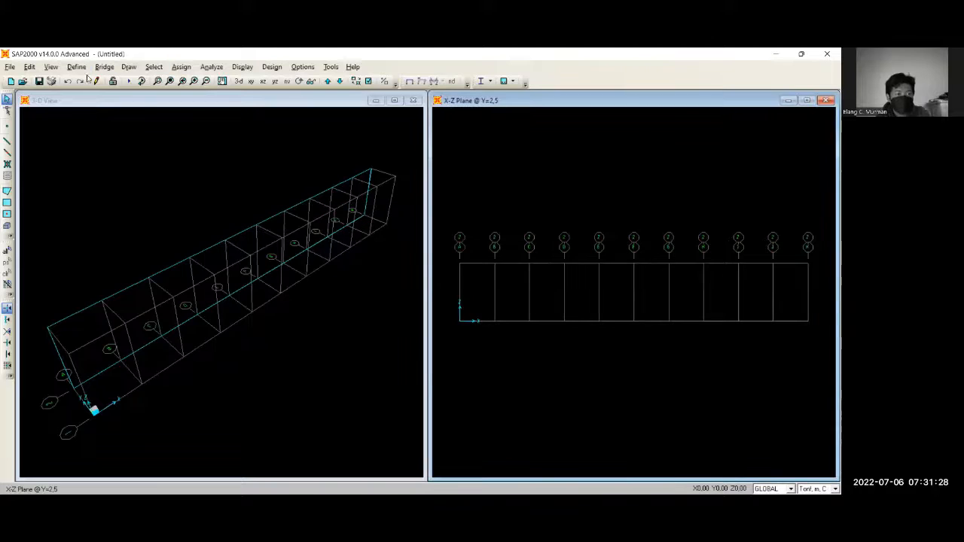
Create a load combination containing the DEAD case with a scale factor of 1.4.
{"action": "left_click", "coordinate": [76, 66]}
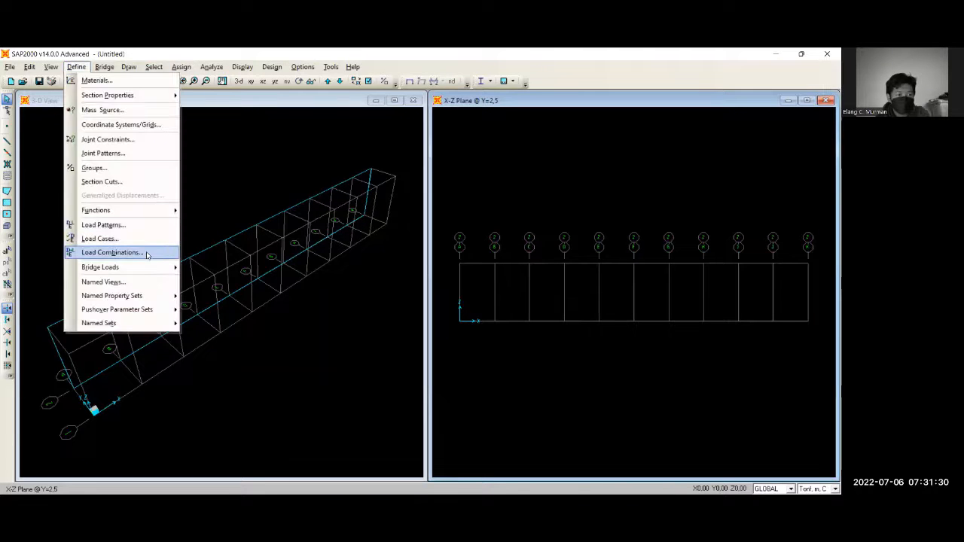
{"action": "left_click", "coordinate": [111, 253]}
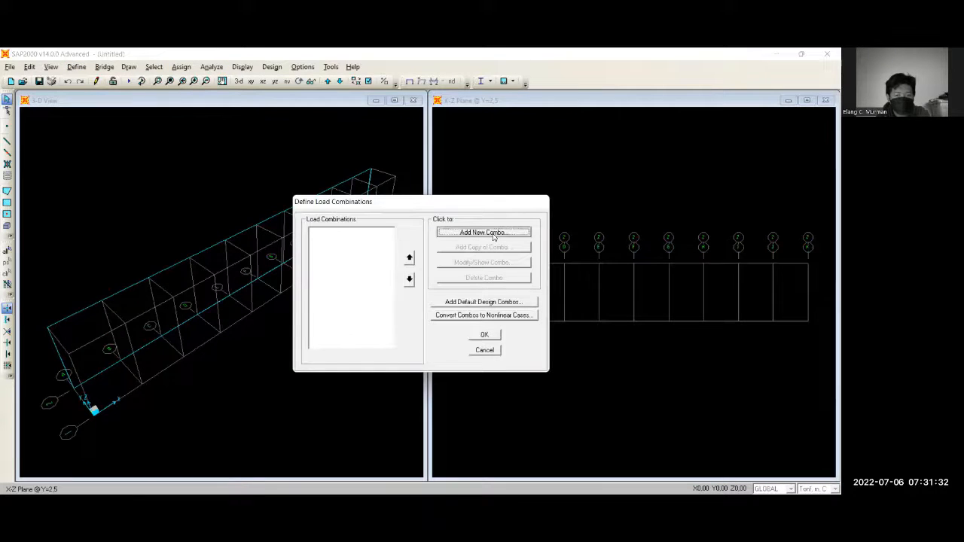
{"action": "left_click", "coordinate": [494, 235]}
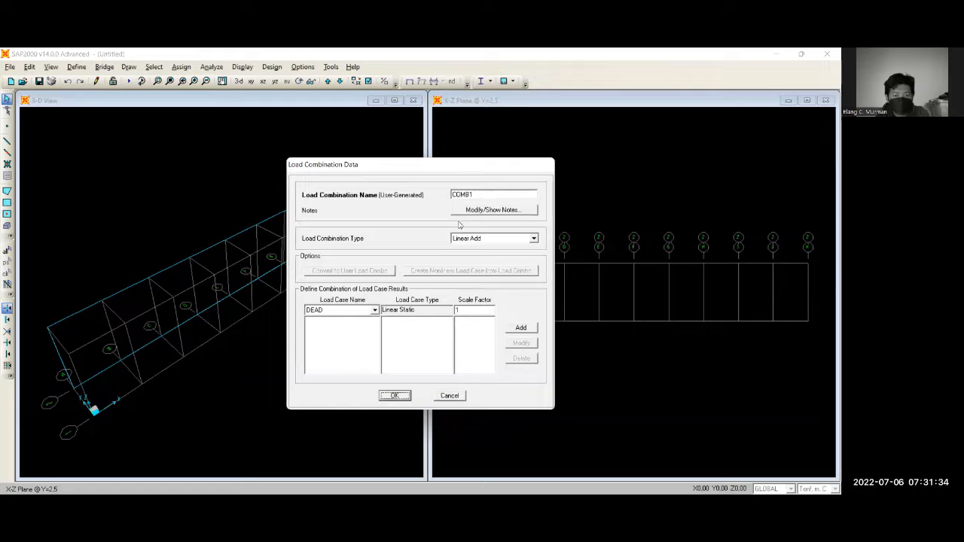
{"action": "left_click", "coordinate": [458, 310]}
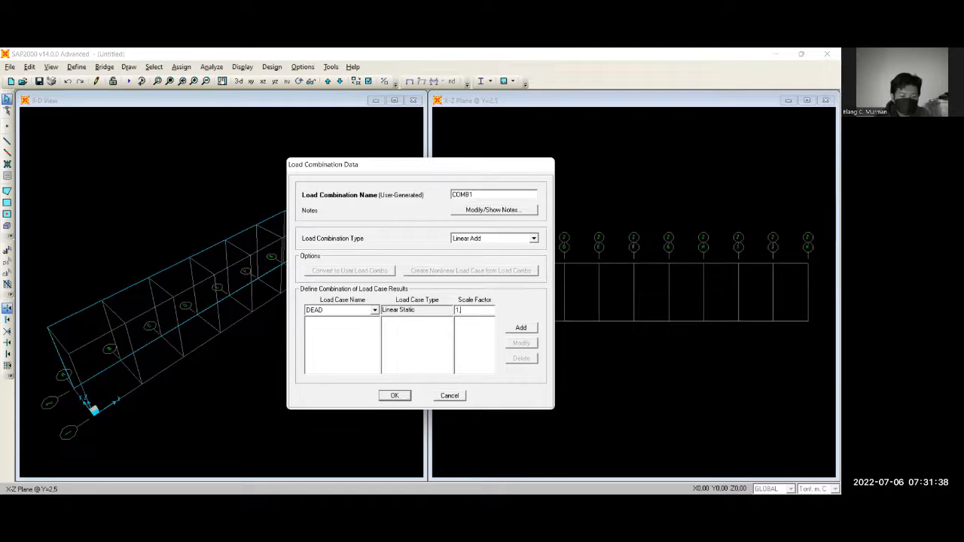
{"action": "type", "text": ".4"}
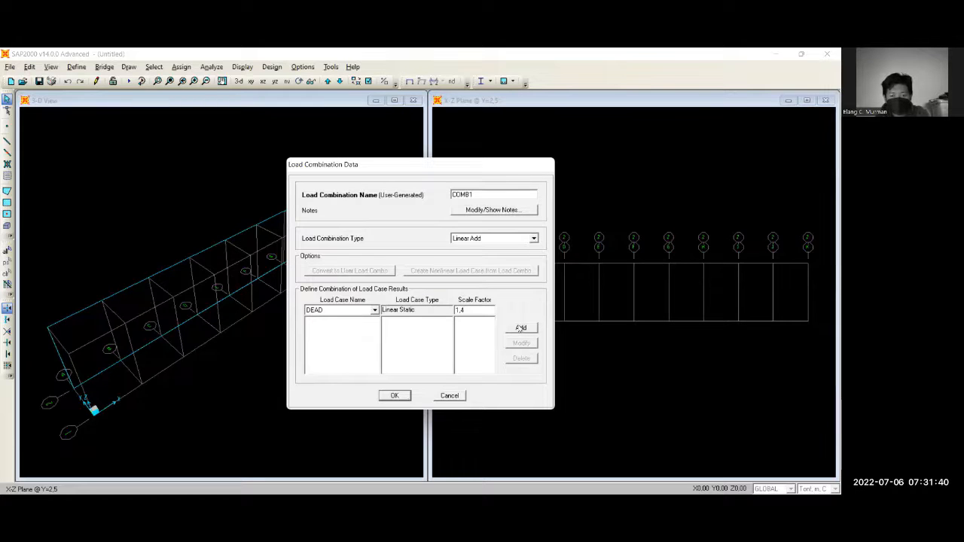
{"action": "left_click", "coordinate": [521, 328]}
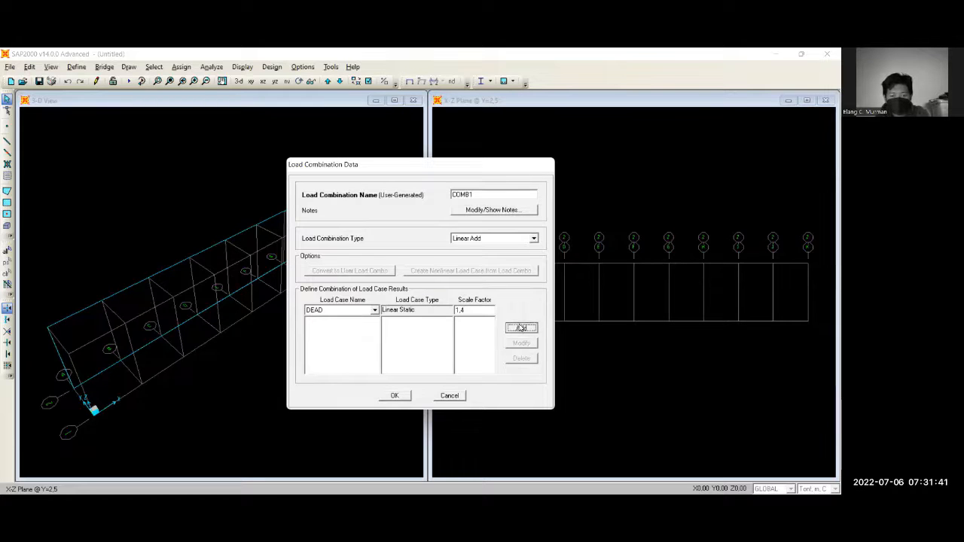
{"action": "left_click", "coordinate": [398, 396]}
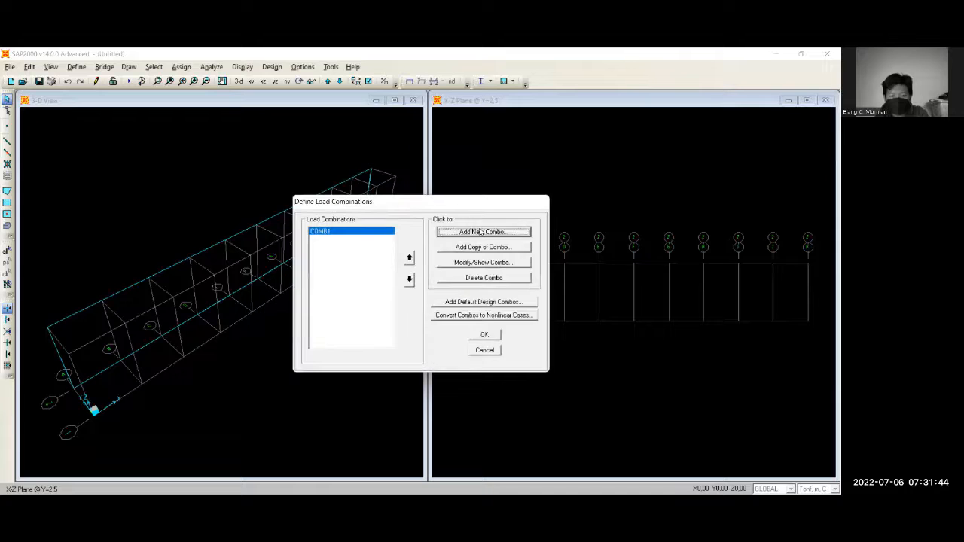
Start a second load combination and add the DEAD case with a scale factor of 1.2.
{"action": "left_click", "coordinate": [480, 232]}
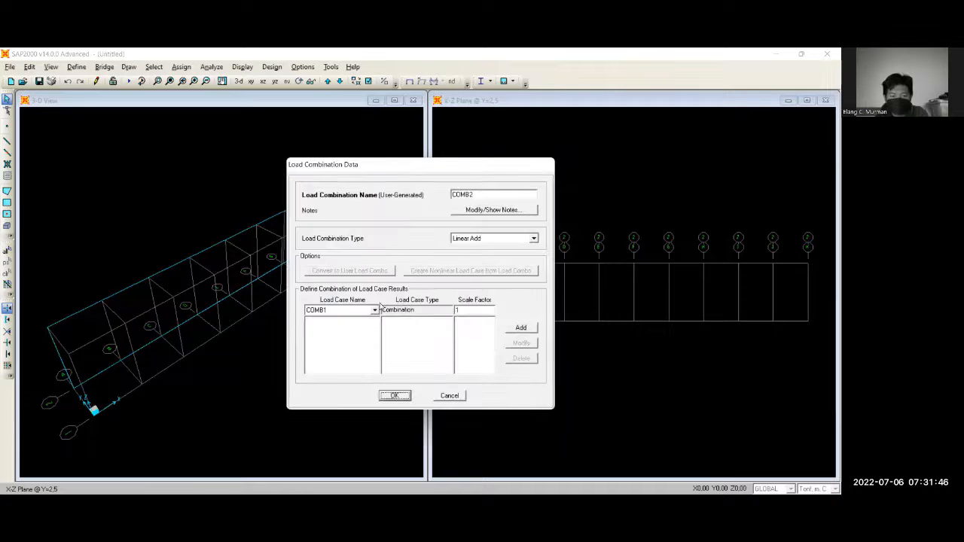
{"action": "left_click", "coordinate": [374, 309]}
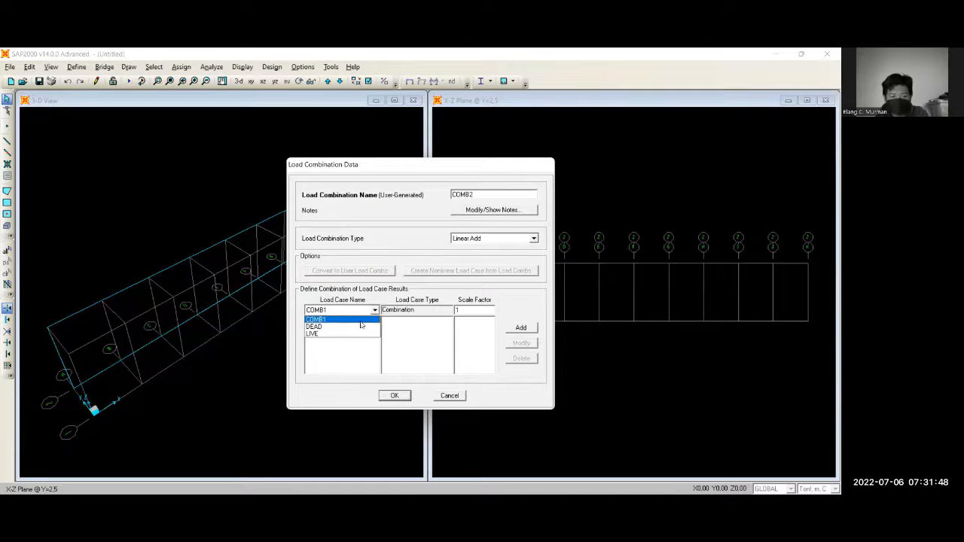
{"action": "left_click", "coordinate": [361, 326]}
{"action": "double_click", "coordinate": [472, 309]}
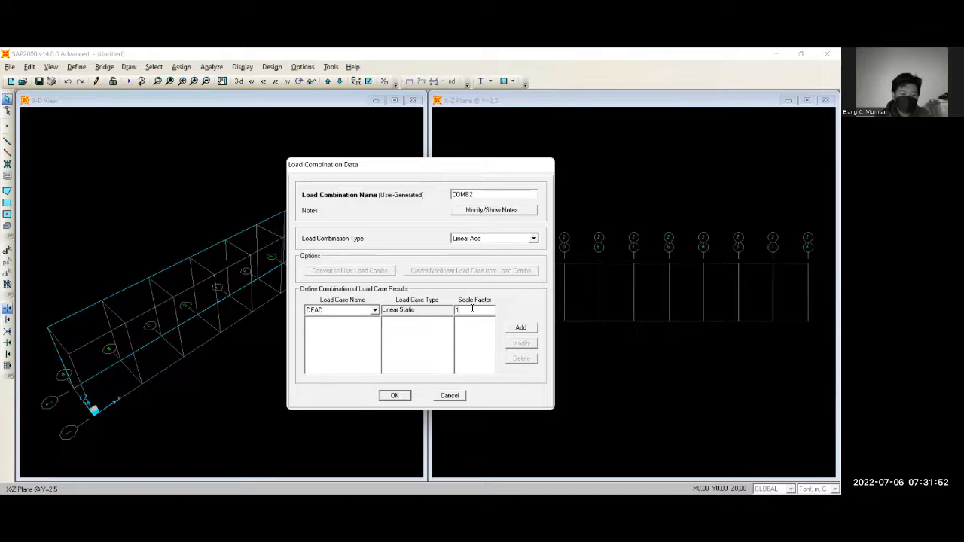
{"action": "type", "text": "1.2"}
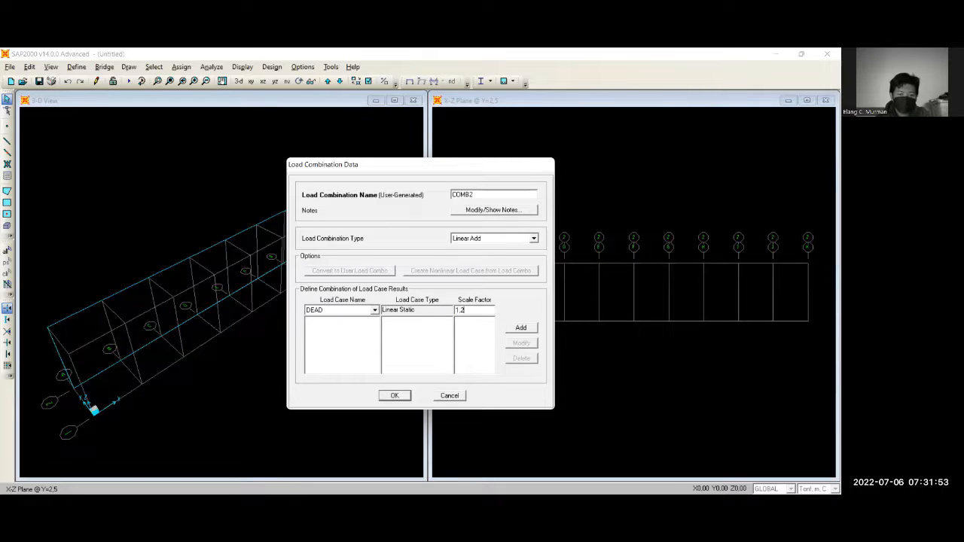
{"action": "left_click", "coordinate": [521, 328]}
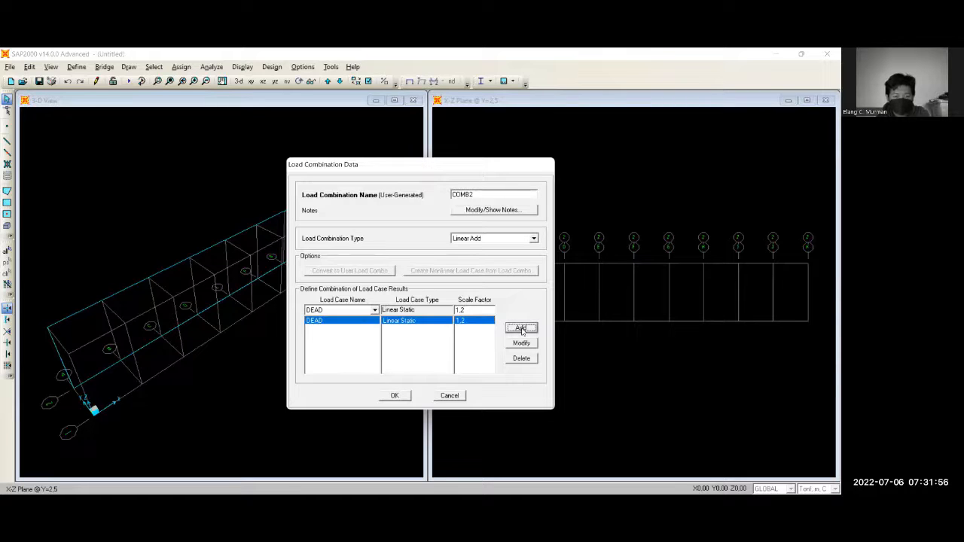
Add the LIVE case with a scale factor of 1.6 to the second combination and accept the load combinations.
{"action": "left_click", "coordinate": [374, 311]}
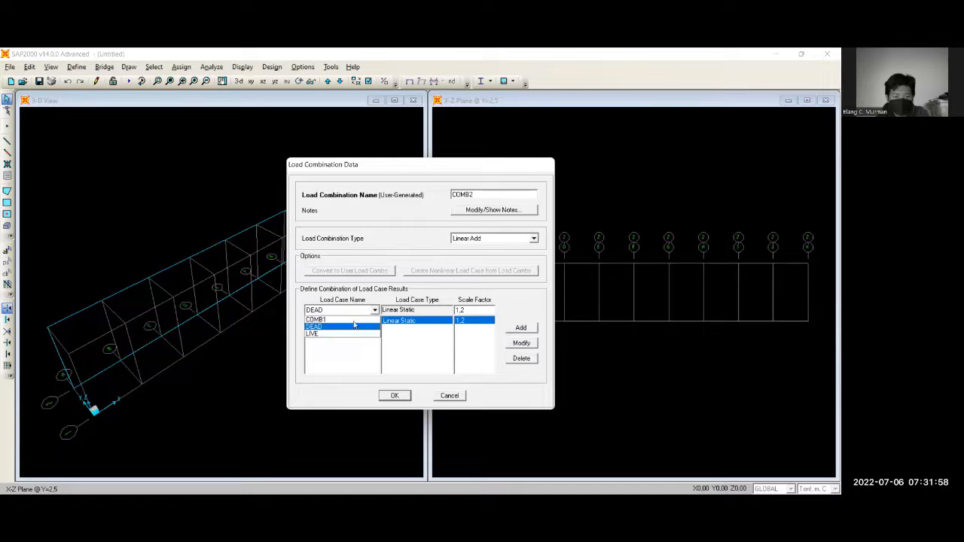
{"action": "left_click", "coordinate": [335, 332]}
{"action": "double_click", "coordinate": [467, 308]}
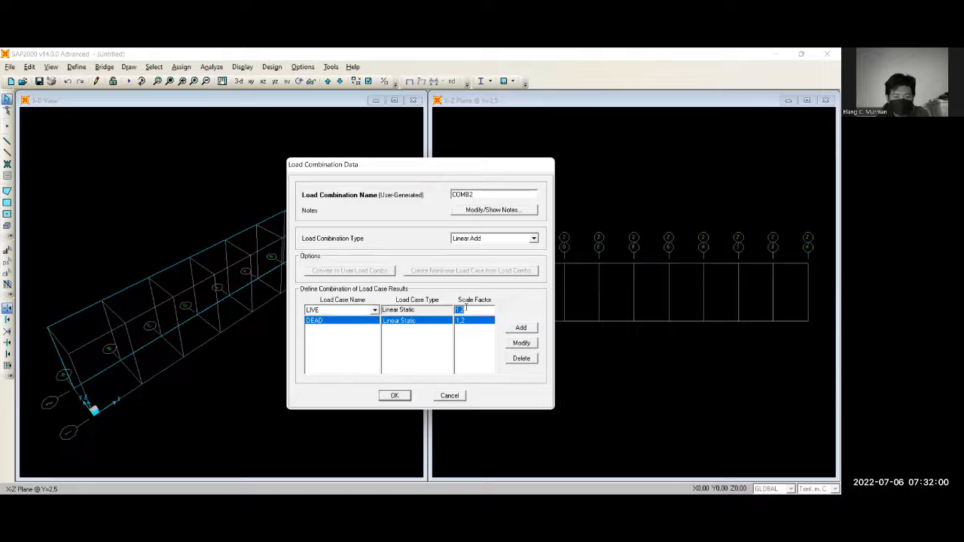
{"action": "type", "text": "1,"}
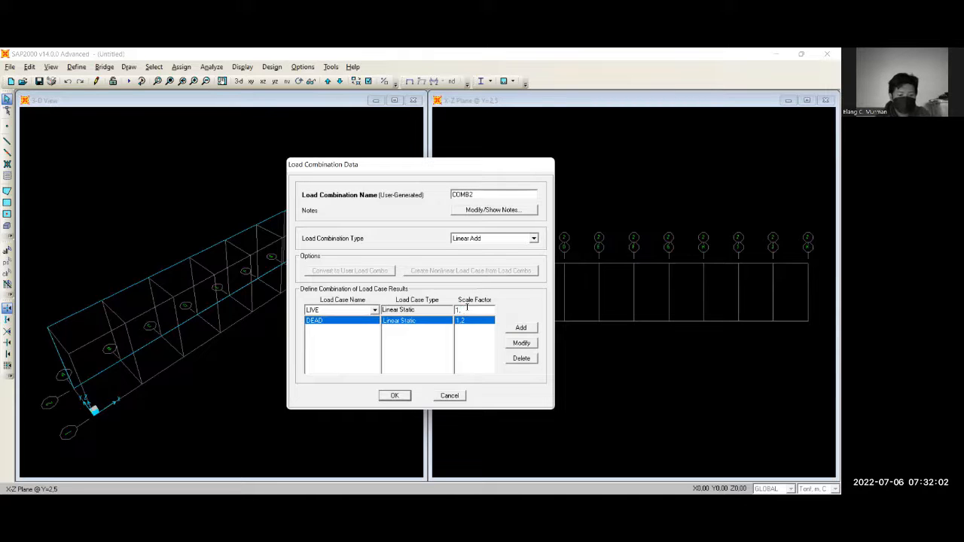
{"action": "type", "text": "6"}
{"action": "left_click", "coordinate": [522, 329]}
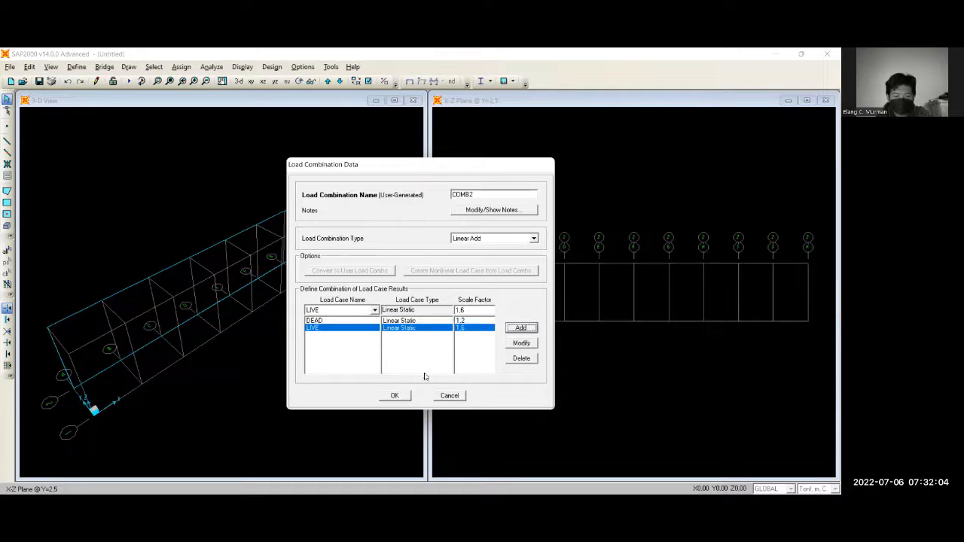
{"action": "left_click", "coordinate": [403, 397]}
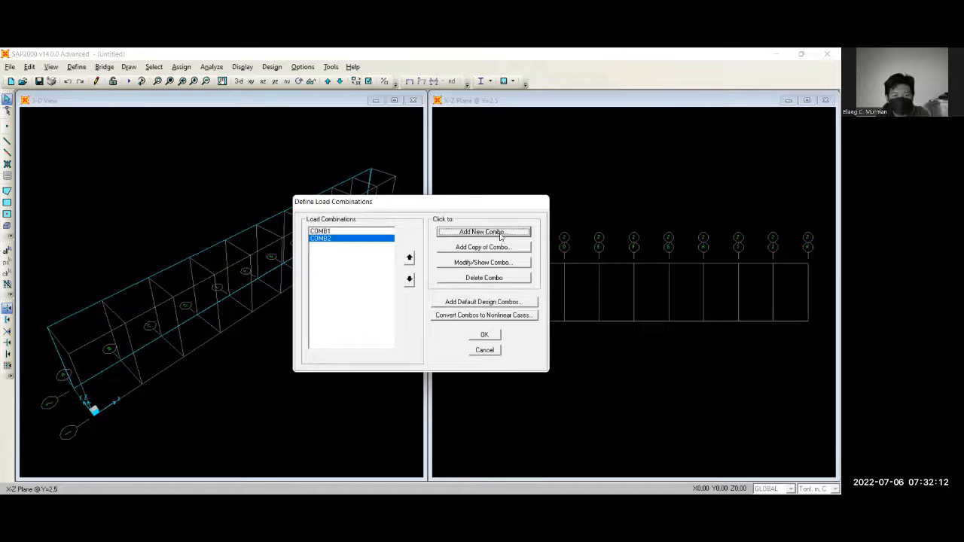
{"action": "left_click", "coordinate": [484, 336]}
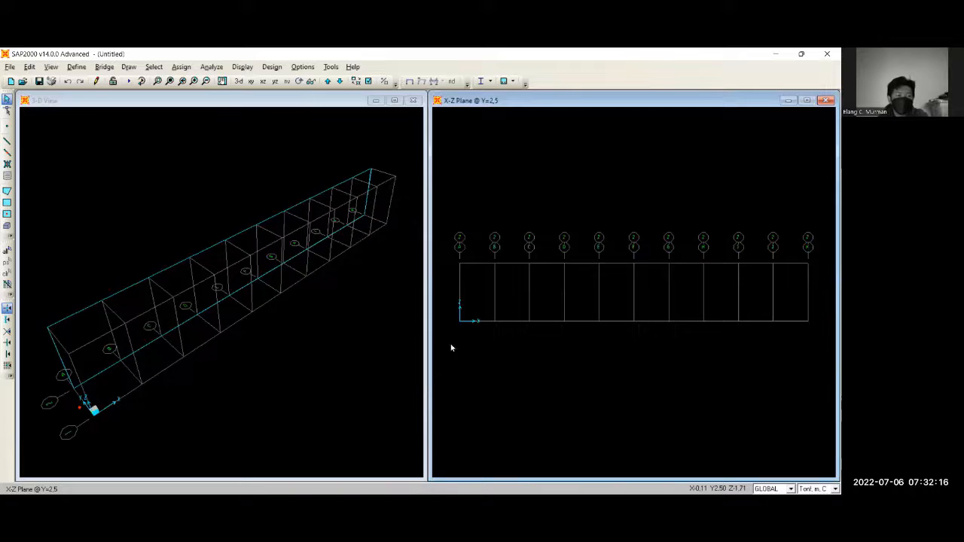
Draw an FW 50/60 straight frame along the bottom chord at Y=0, from X=0 to X=29 m at Z=0.
{"action": "left_click", "coordinate": [6, 140]}
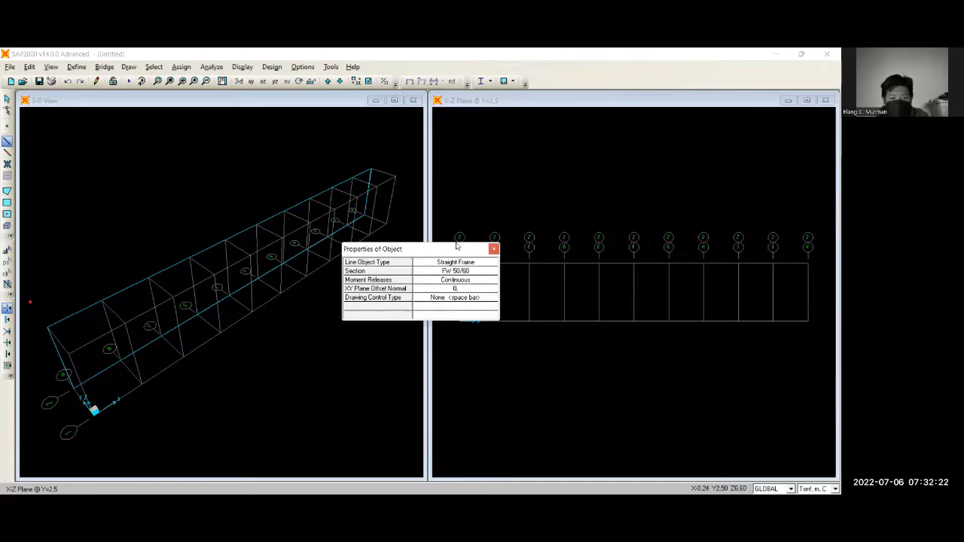
{"action": "left_click_drag", "start_coordinate": [457, 244], "coordinate": [281, 200]}
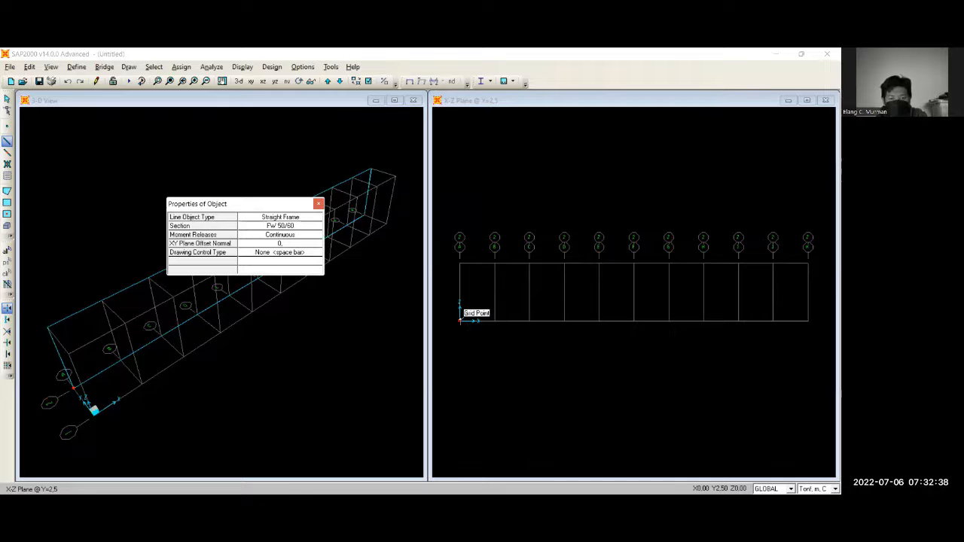
{"action": "left_click", "coordinate": [327, 82]}
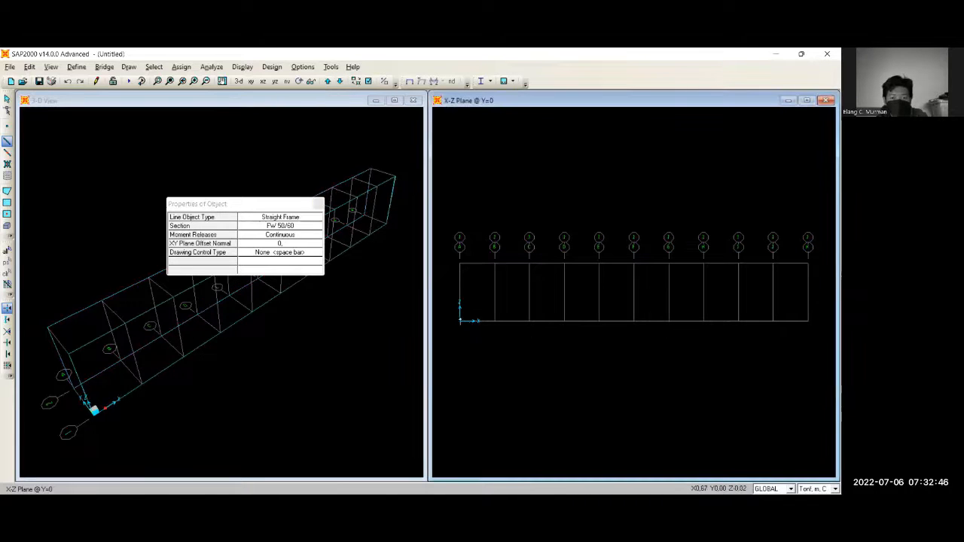
{"action": "left_click", "coordinate": [459, 320]}
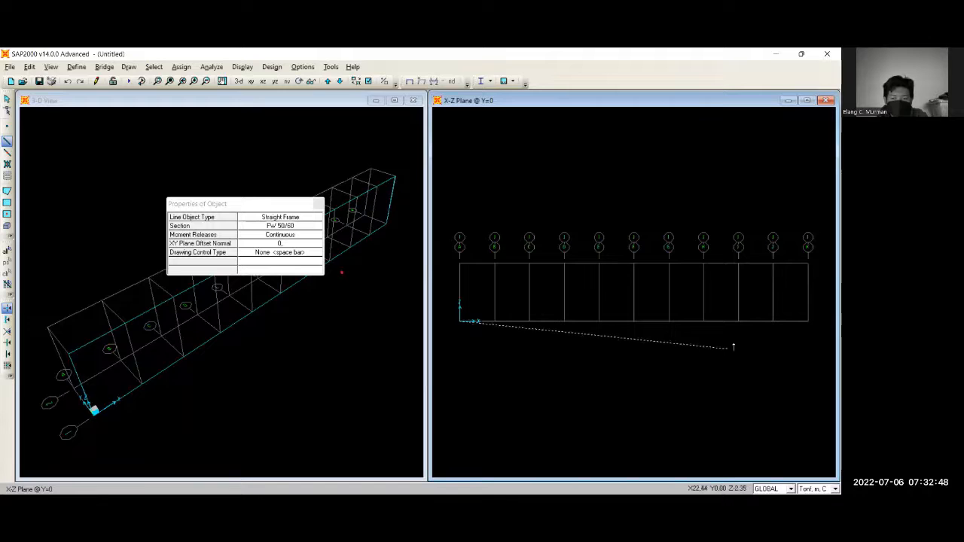
{"action": "left_click", "coordinate": [808, 320]}
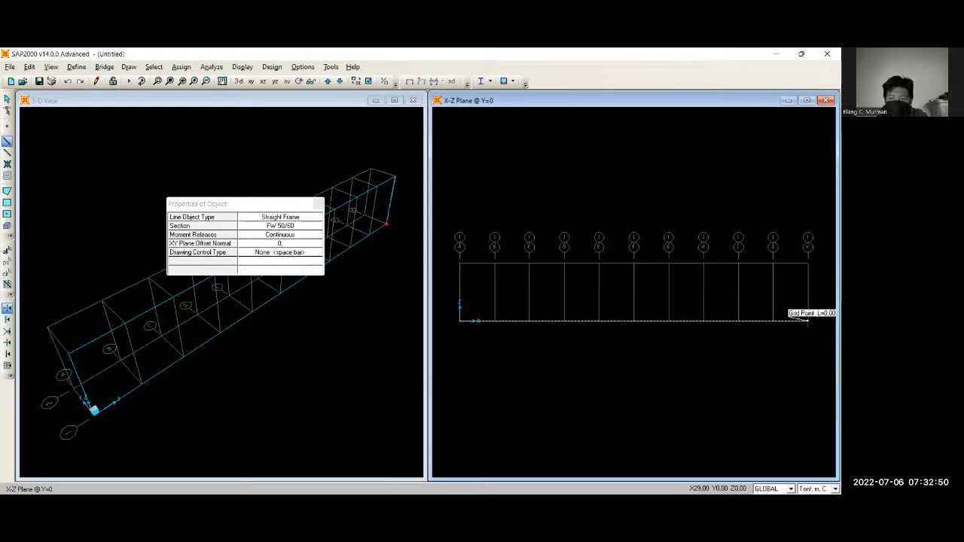
{"action": "right_click", "coordinate": [808, 321]}
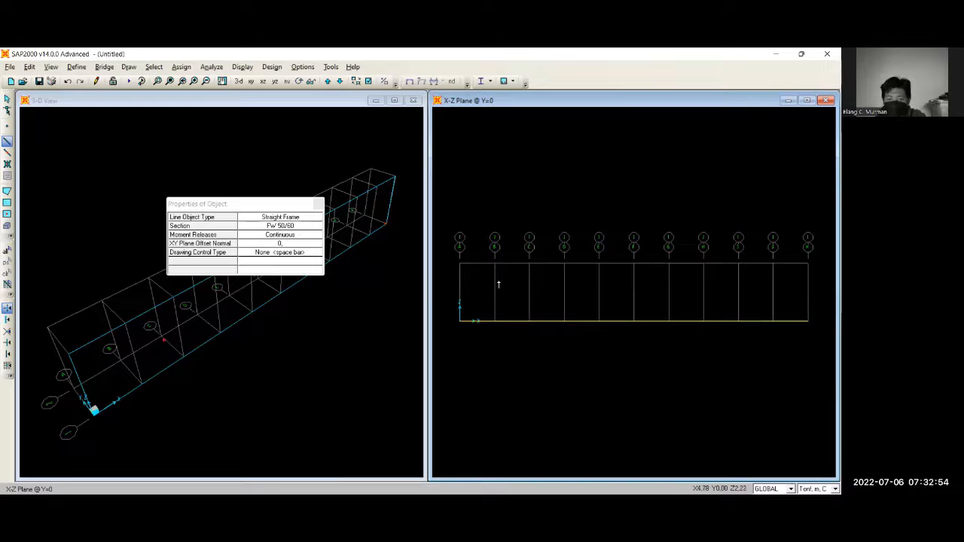
Draw an FW 80/60 straight frame along the top chord at Y=0, from X=2.9 to X=26.1 m at Z=4.8.
{"action": "left_click", "coordinate": [306, 227]}
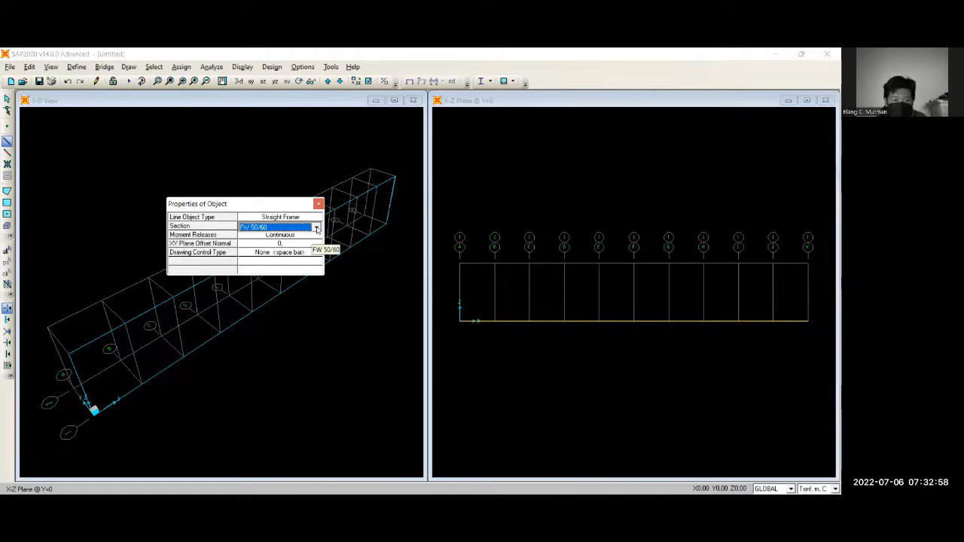
{"action": "left_click", "coordinate": [317, 227]}
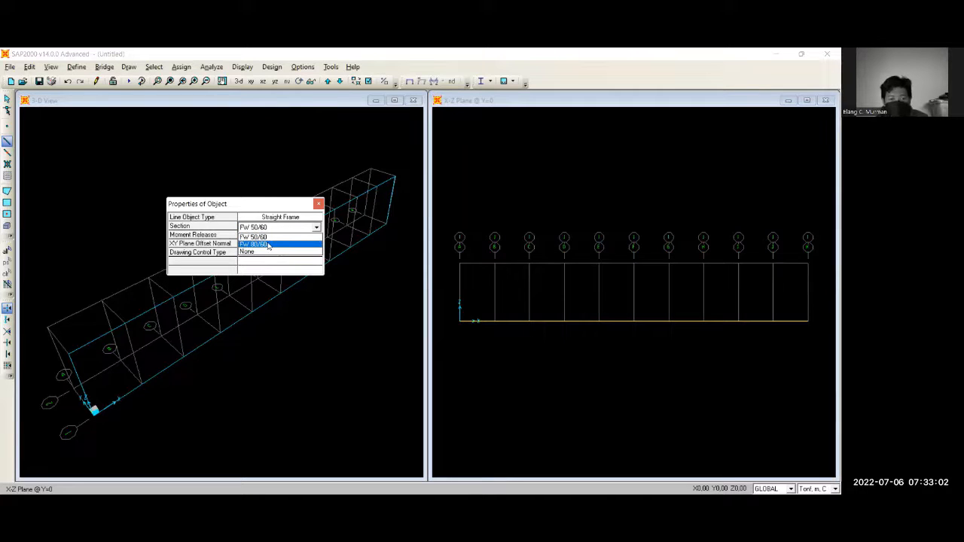
{"action": "left_click", "coordinate": [269, 245]}
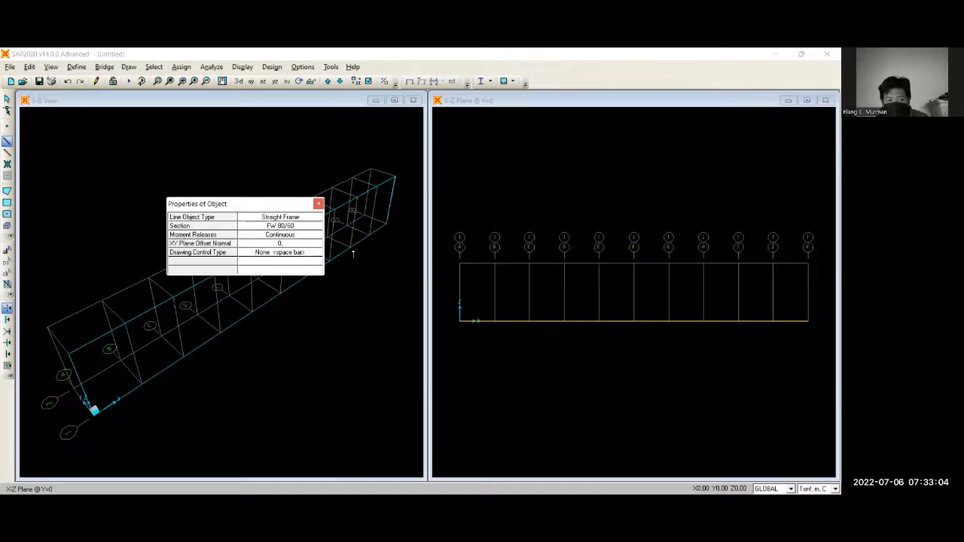
{"action": "left_click", "coordinate": [494, 262]}
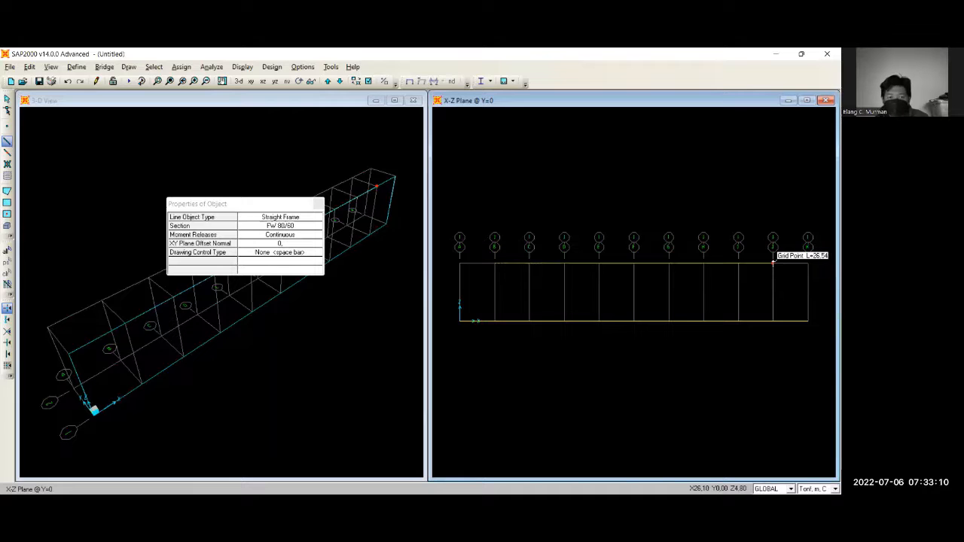
{"action": "left_click", "coordinate": [773, 262]}
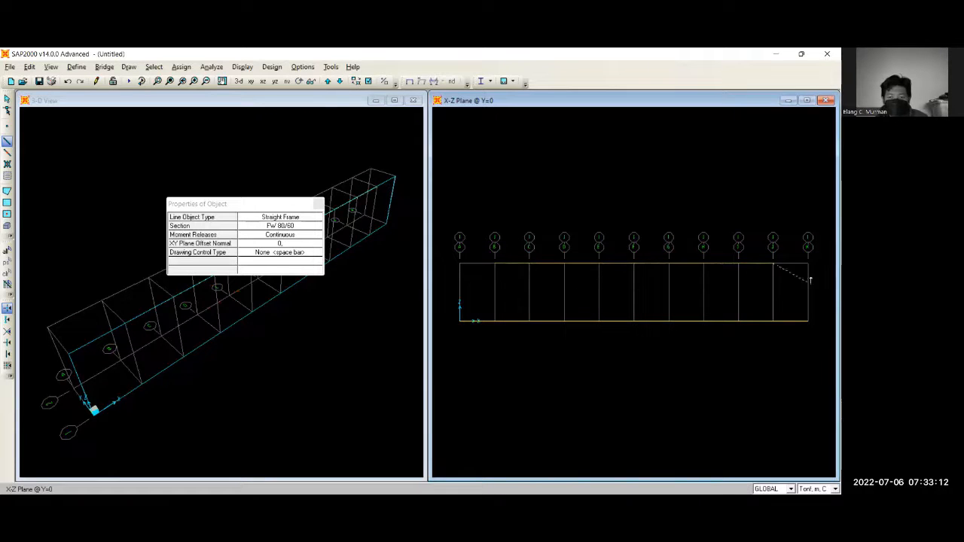
{"action": "right_click", "coordinate": [756, 289]}
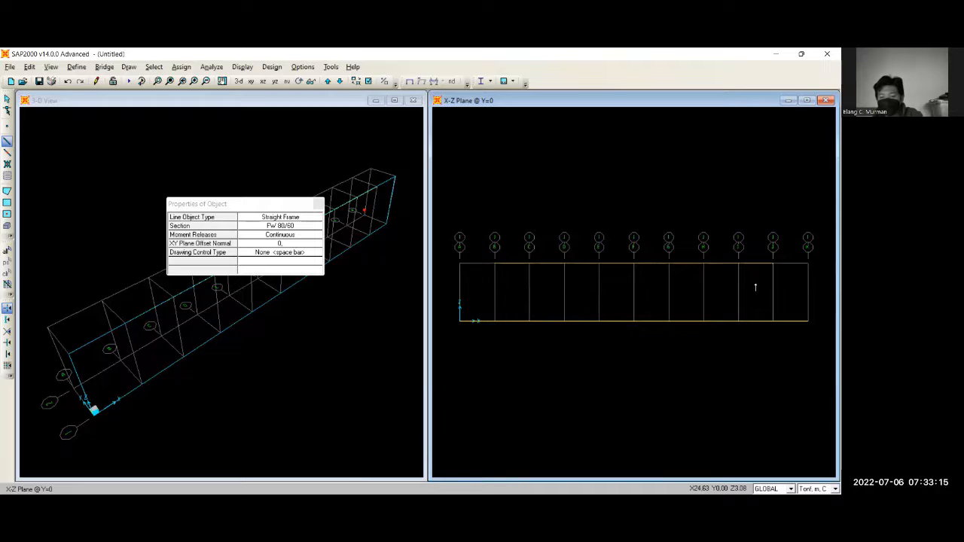
Draw FW 50/60 diagonals zigzagging between bottom and top chords at every grid line, from X=0 to X=29 m at Y=0.
{"action": "left_click", "coordinate": [305, 228]}
{"action": "left_click", "coordinate": [318, 229]}
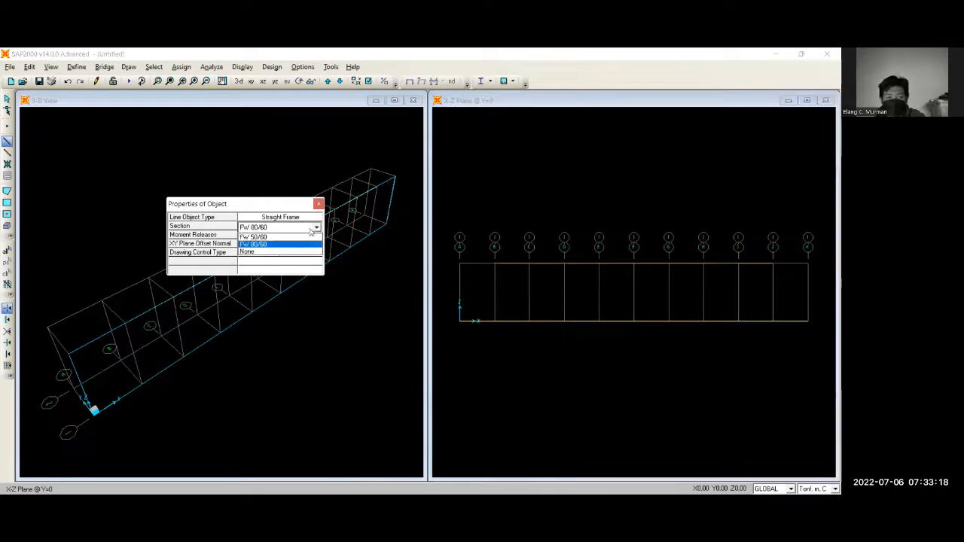
{"action": "left_click", "coordinate": [269, 237]}
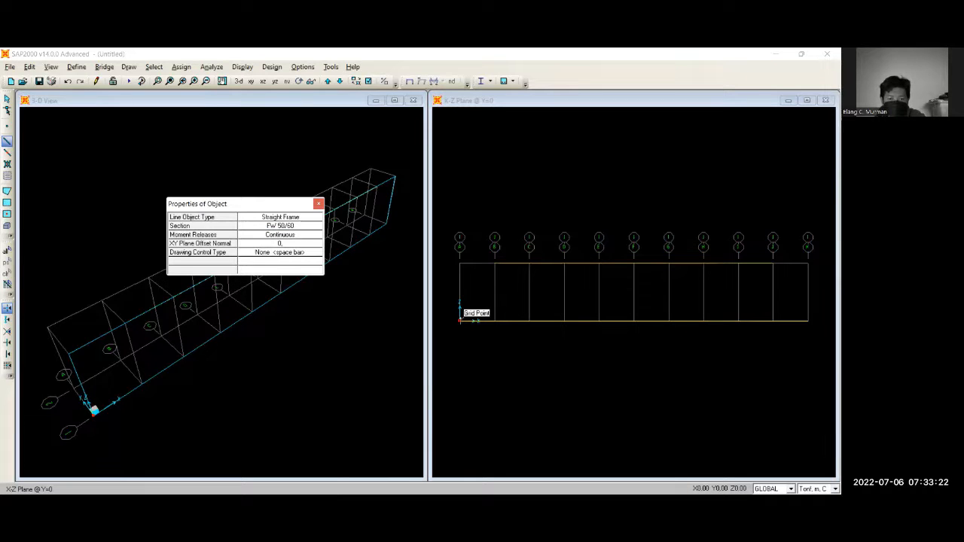
{"action": "left_click", "coordinate": [460, 319]}
{"action": "left_click", "coordinate": [494, 264]}
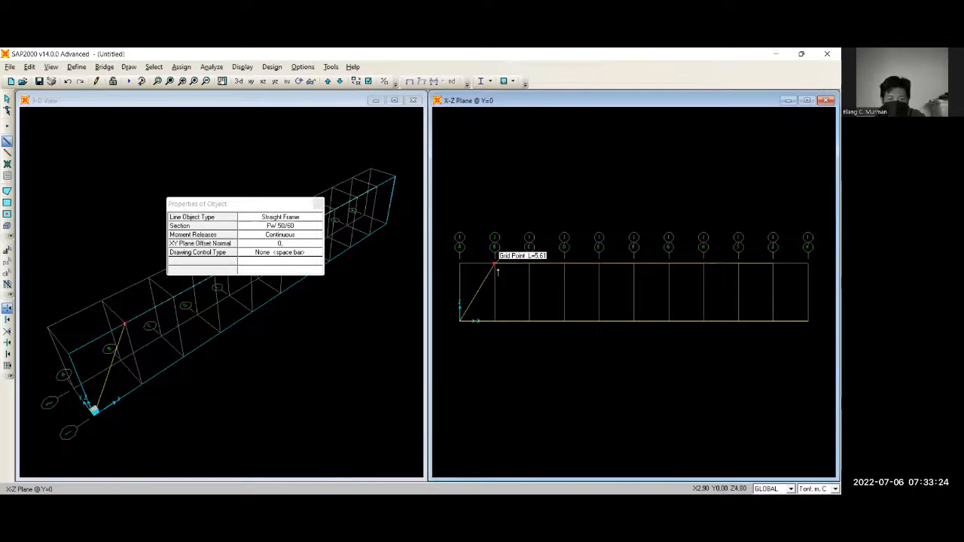
{"action": "left_click", "coordinate": [530, 320]}
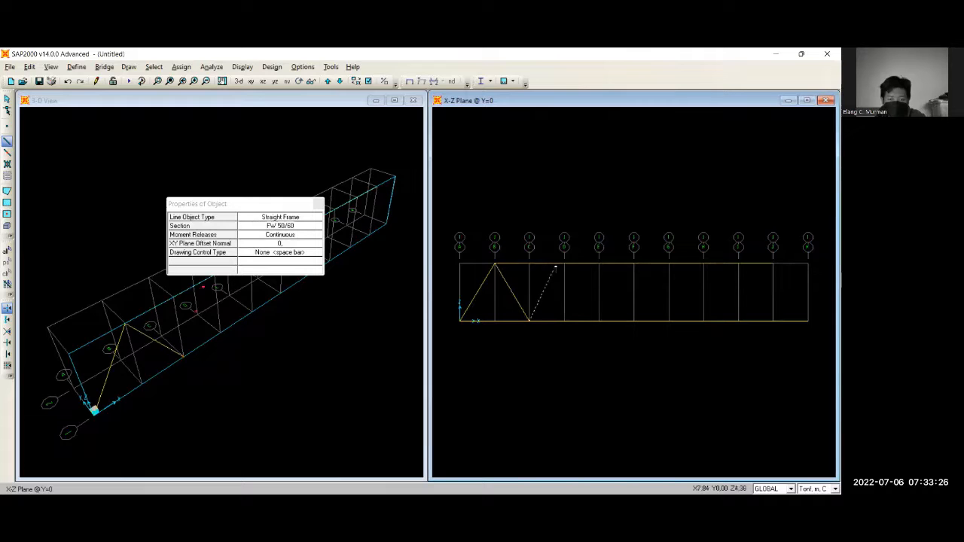
{"action": "left_click", "coordinate": [564, 263]}
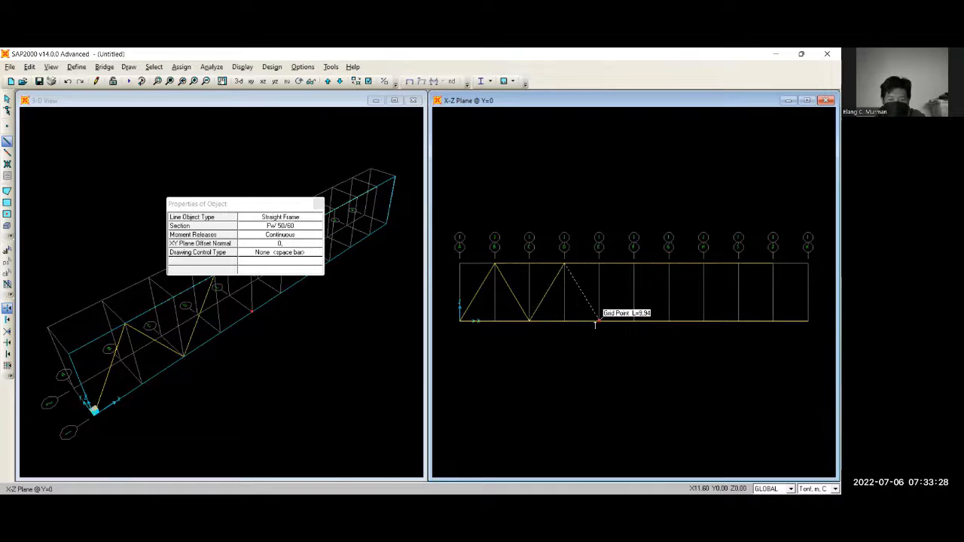
{"action": "left_click", "coordinate": [599, 320]}
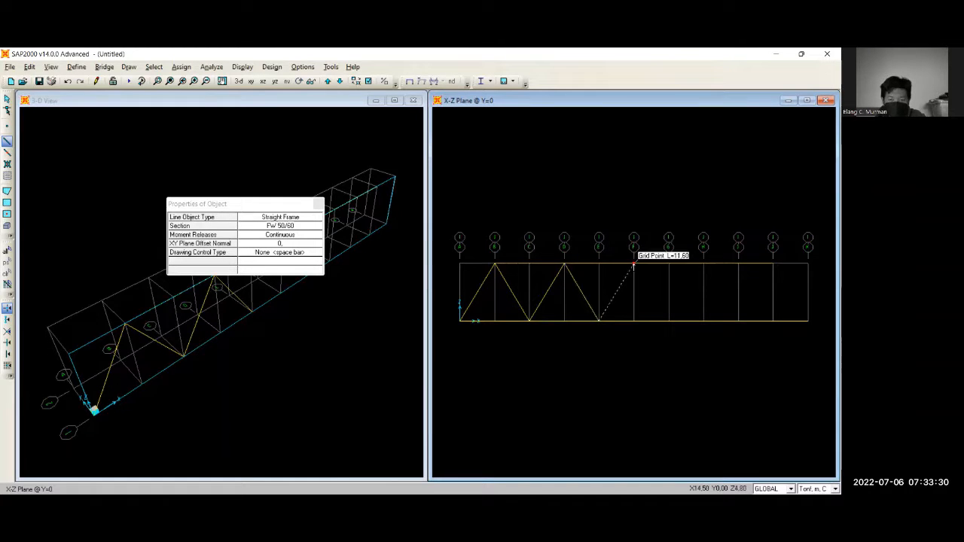
{"action": "left_click", "coordinate": [634, 263]}
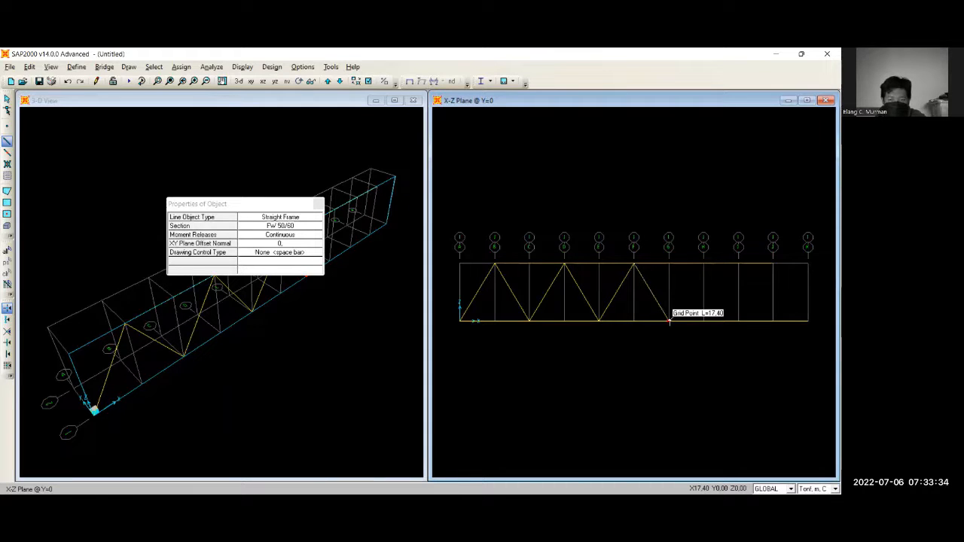
{"action": "left_click", "coordinate": [669, 320]}
{"action": "left_click", "coordinate": [703, 264]}
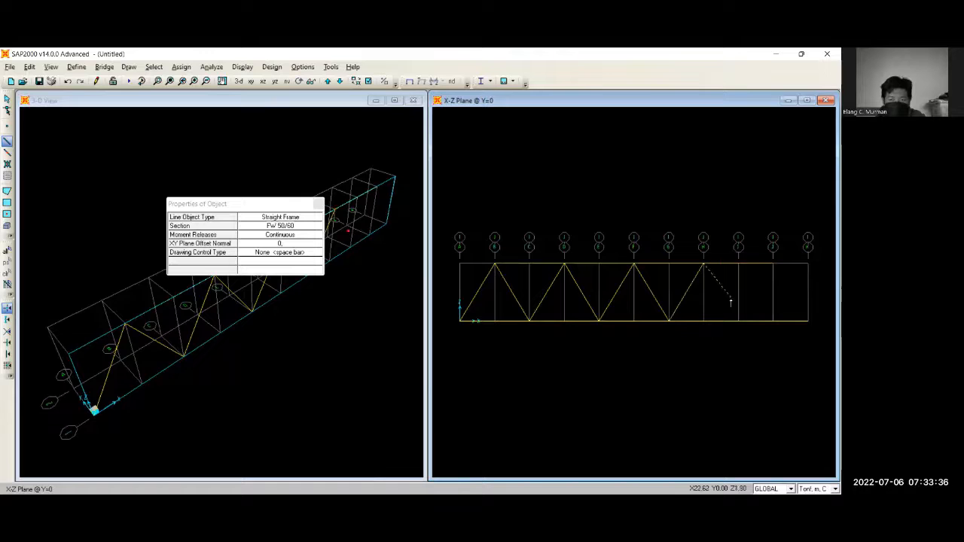
{"action": "left_click", "coordinate": [738, 320]}
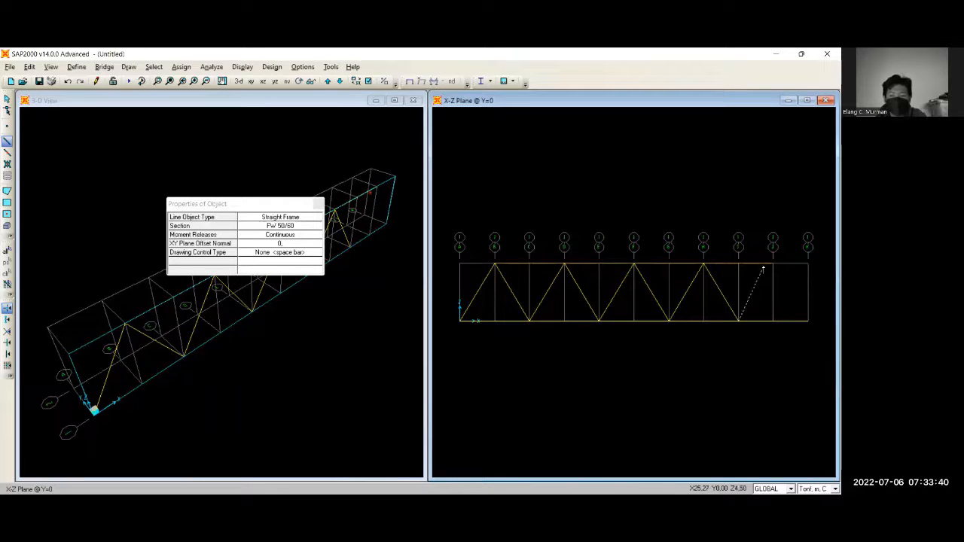
{"action": "left_click", "coordinate": [773, 263]}
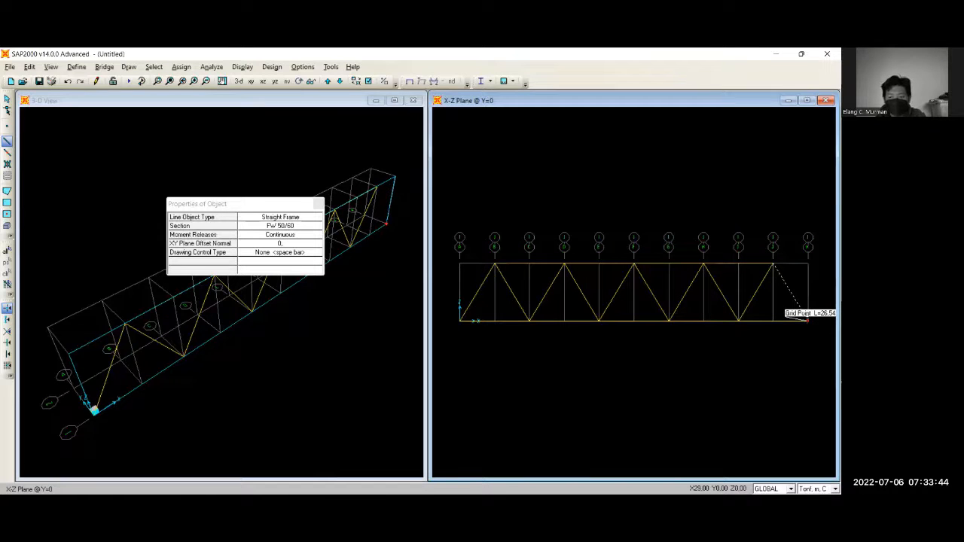
{"action": "left_click", "coordinate": [807, 321]}
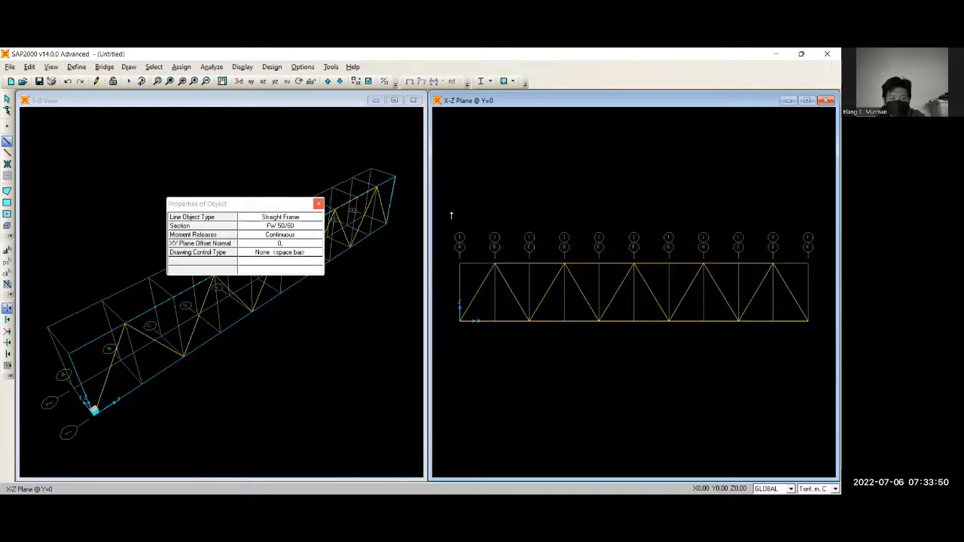
{"action": "key", "text": "Escape"}
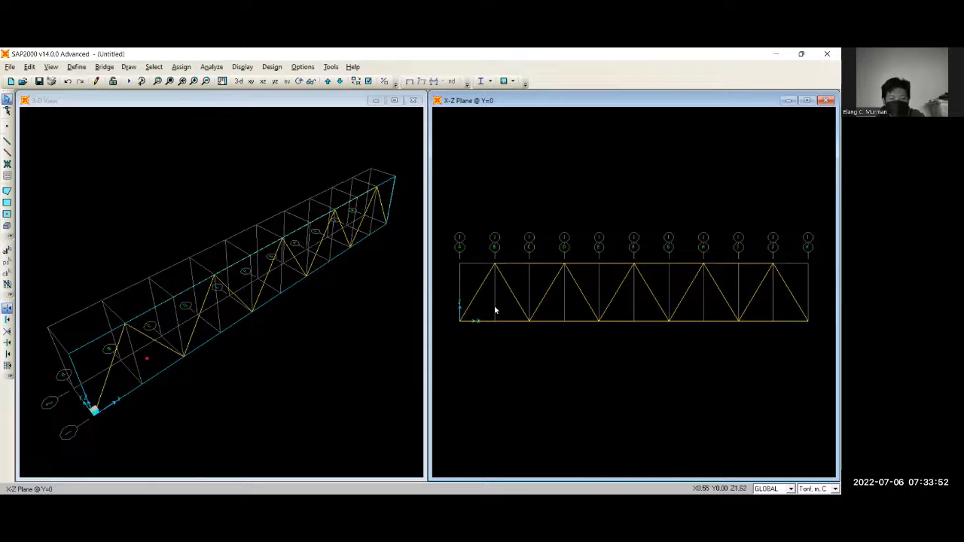
Assign a pinned restraint to the bottom-chord end joint at X=0, Z=0.
{"action": "left_click", "coordinate": [461, 321]}
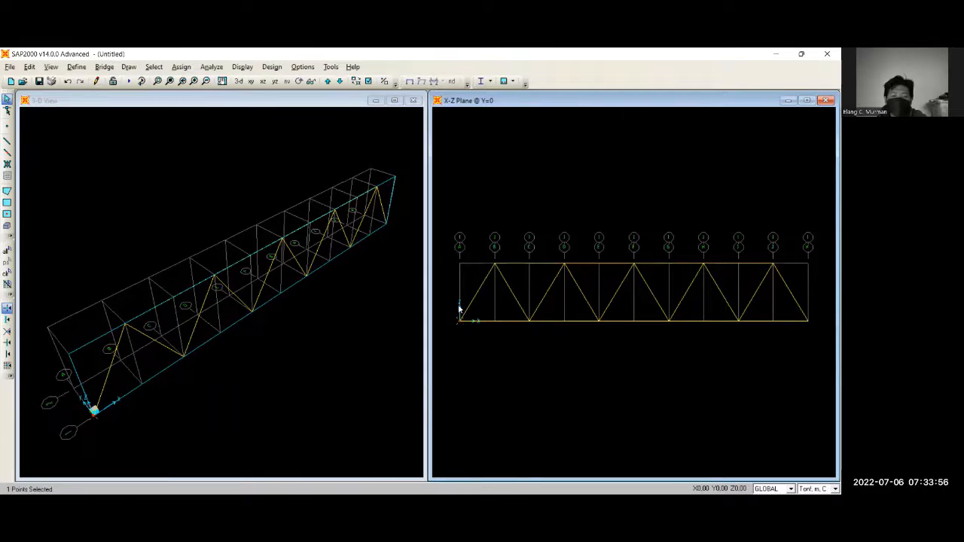
{"action": "left_click", "coordinate": [182, 67]}
{"action": "mouse_move", "coordinate": [249, 80]}
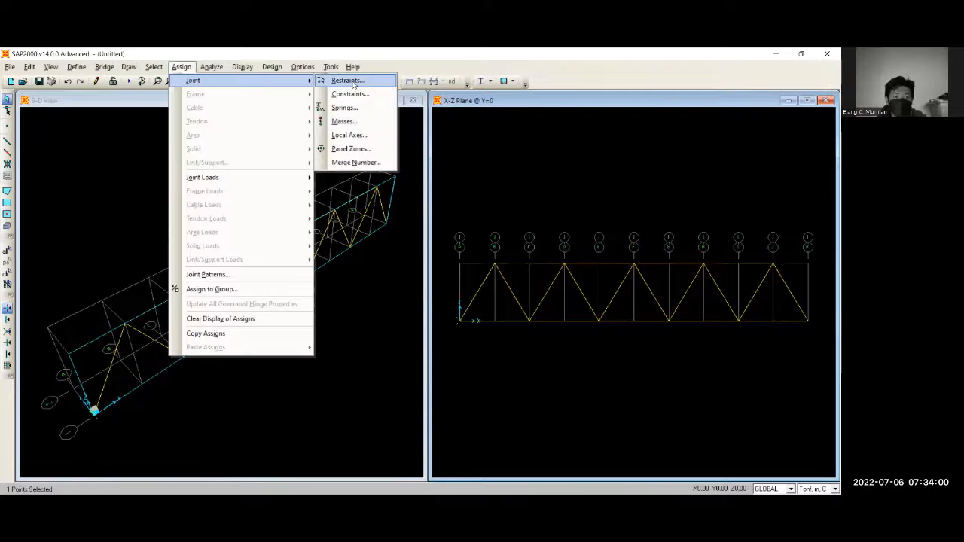
{"action": "left_click", "coordinate": [348, 80]}
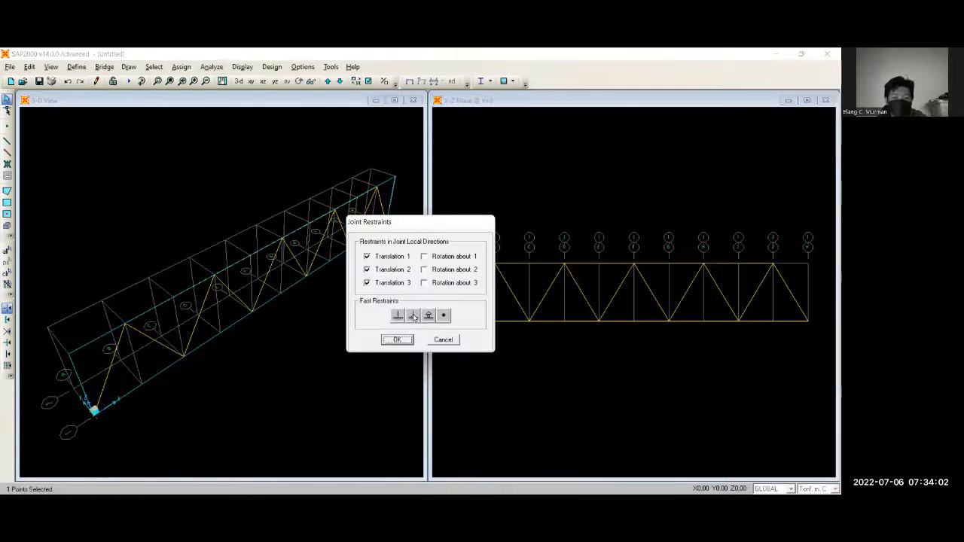
{"action": "left_click", "coordinate": [413, 316]}
{"action": "left_click", "coordinate": [399, 340]}
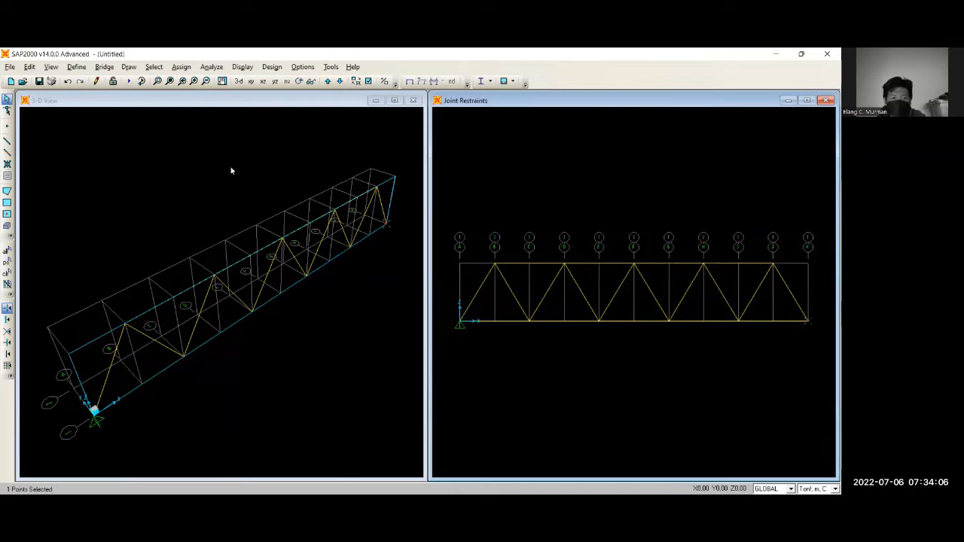
Assign a roller restraint to the opposite bottom-chord end joint at X=29 m, Z=0.
{"action": "left_click", "coordinate": [181, 66]}
{"action": "mouse_move", "coordinate": [249, 80]}
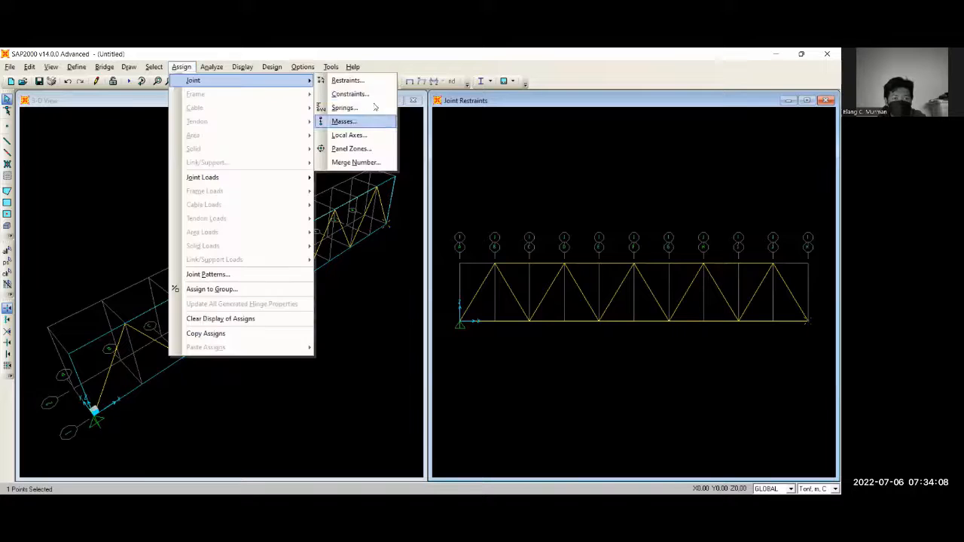
{"action": "key", "text": "Return"}
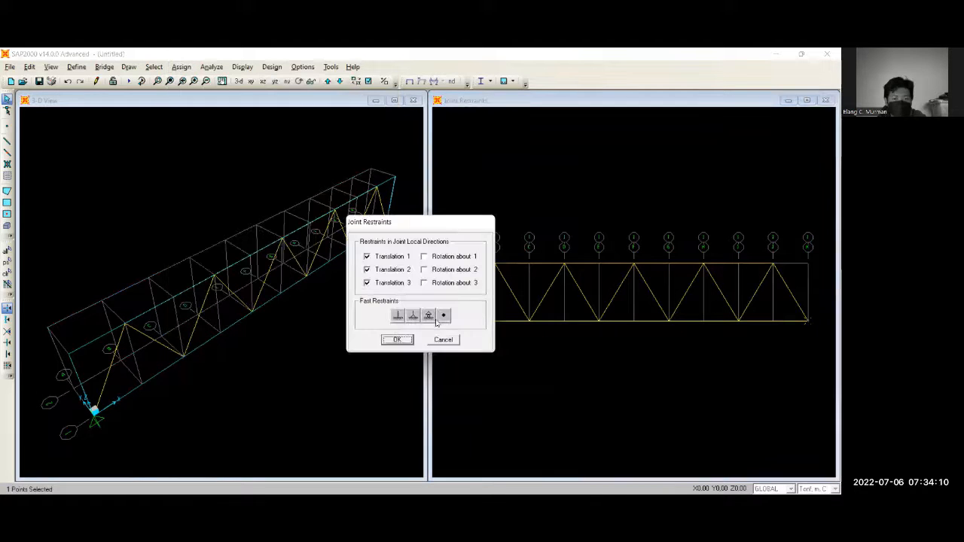
{"action": "left_click", "coordinate": [407, 341]}
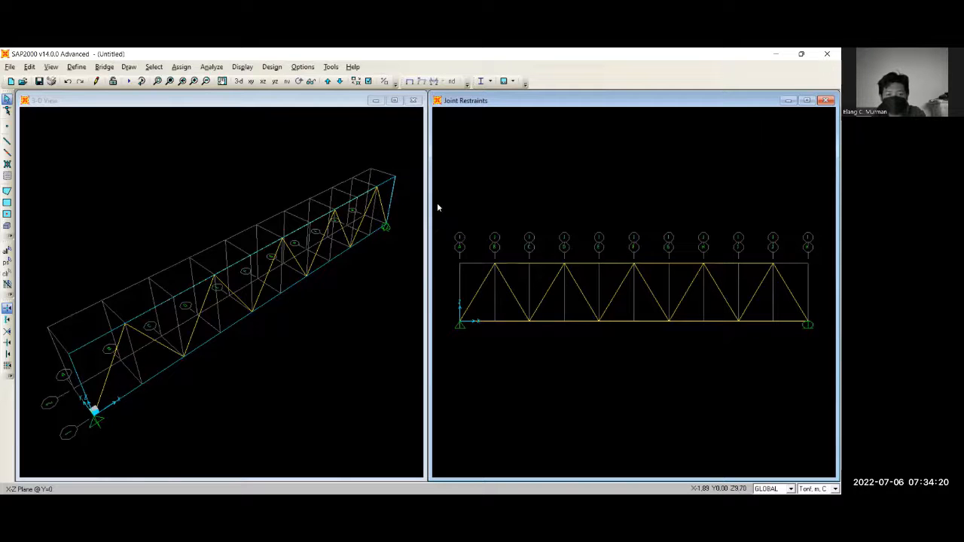
Replicate the whole truss with its supports linearly once, with a dy increment of 2.5 m.
{"action": "left_click_drag", "start_coordinate": [823, 438], "coordinate": [826, 440]}
{"action": "left_click", "coordinate": [28, 68]}
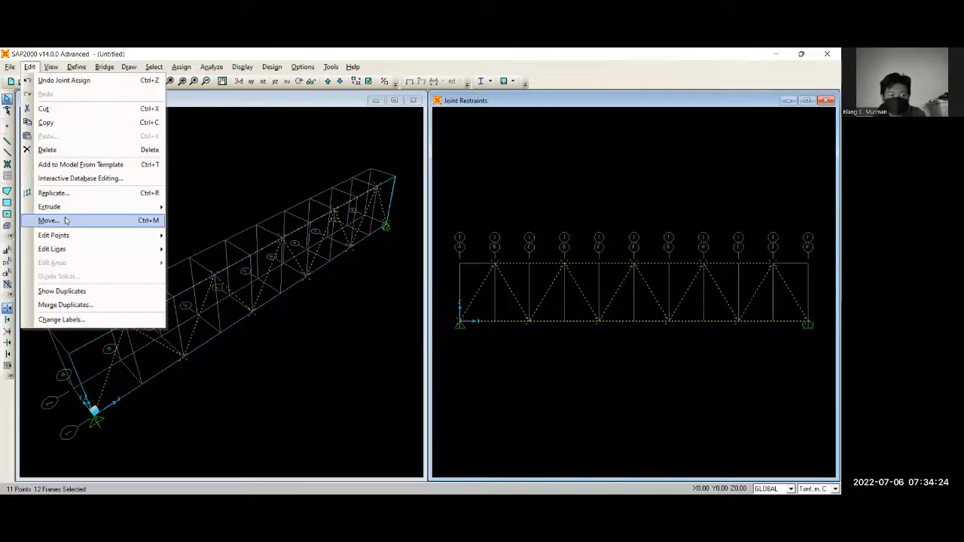
{"action": "left_click", "coordinate": [54, 195]}
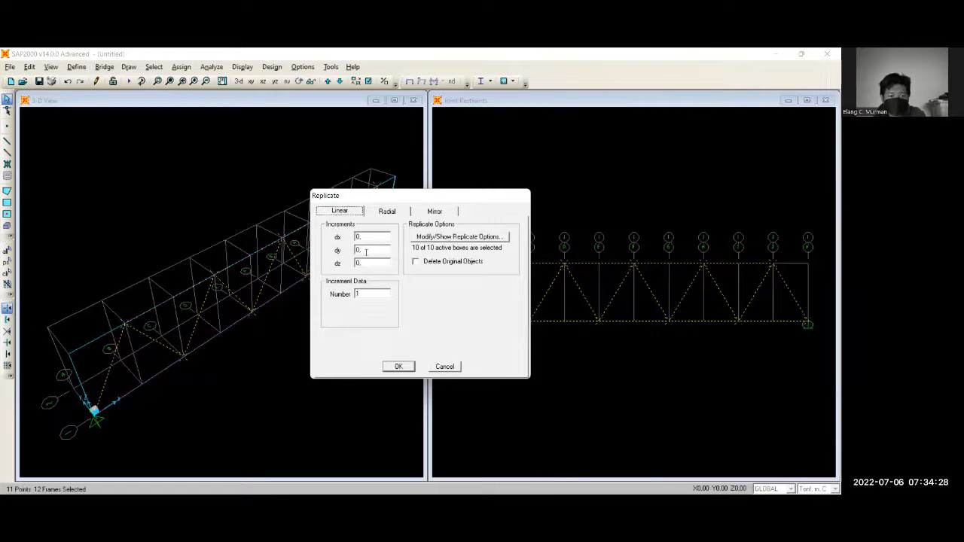
{"action": "double_click", "coordinate": [365, 249]}
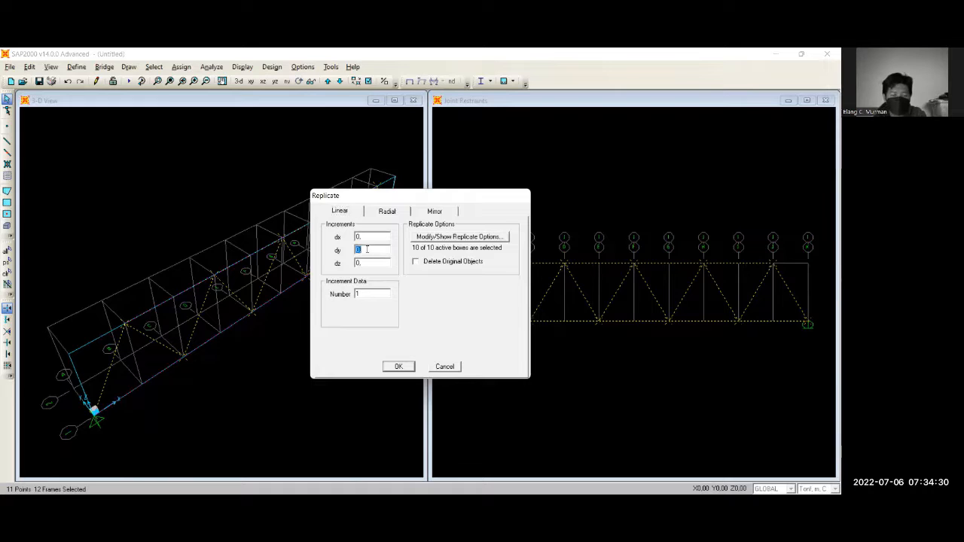
{"action": "type", "text": "2.5"}
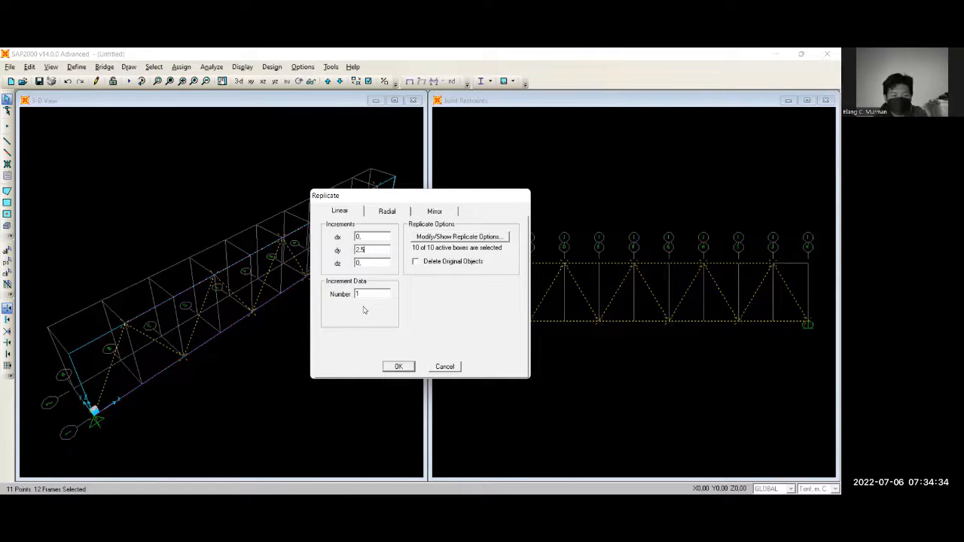
{"action": "left_click", "coordinate": [398, 368]}
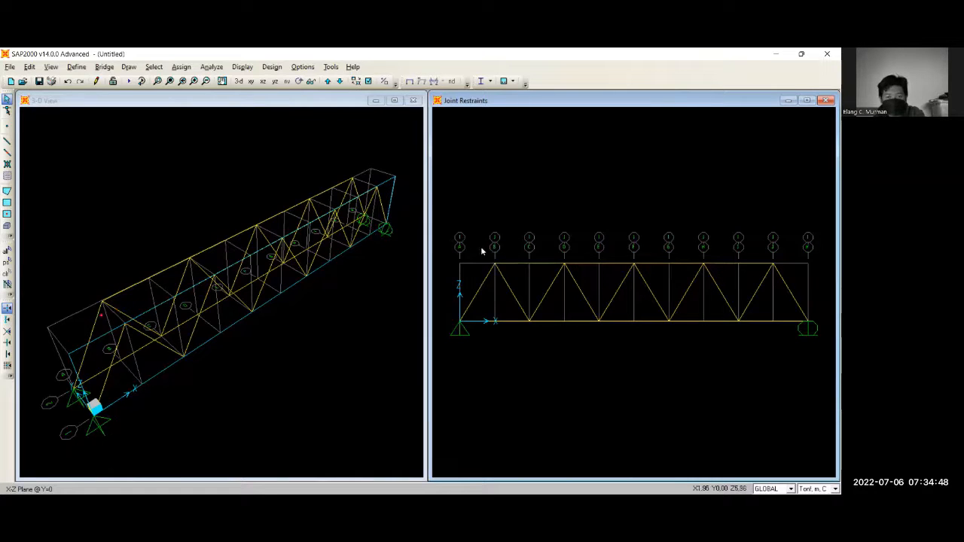
Draw FW 50/60 cross members between the two top chords at Z=4.8 m, at every second grid line from B to J.
{"action": "left_click", "coordinate": [251, 81]}
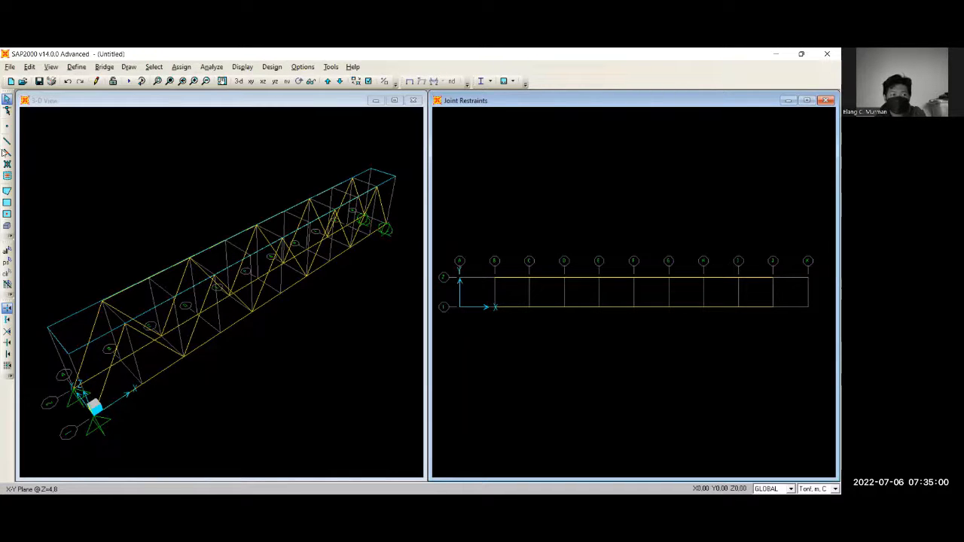
{"action": "left_click", "coordinate": [8, 142]}
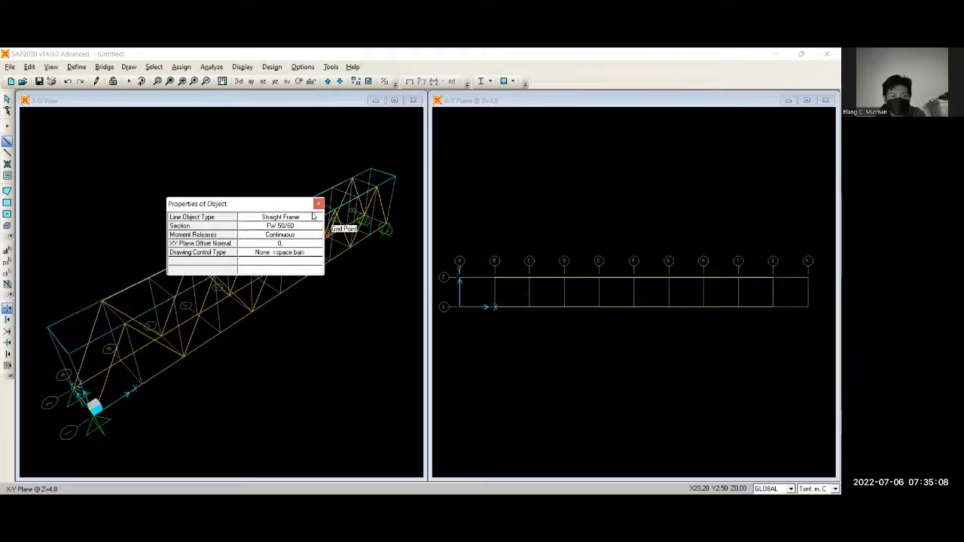
{"action": "left_click", "coordinate": [495, 277]}
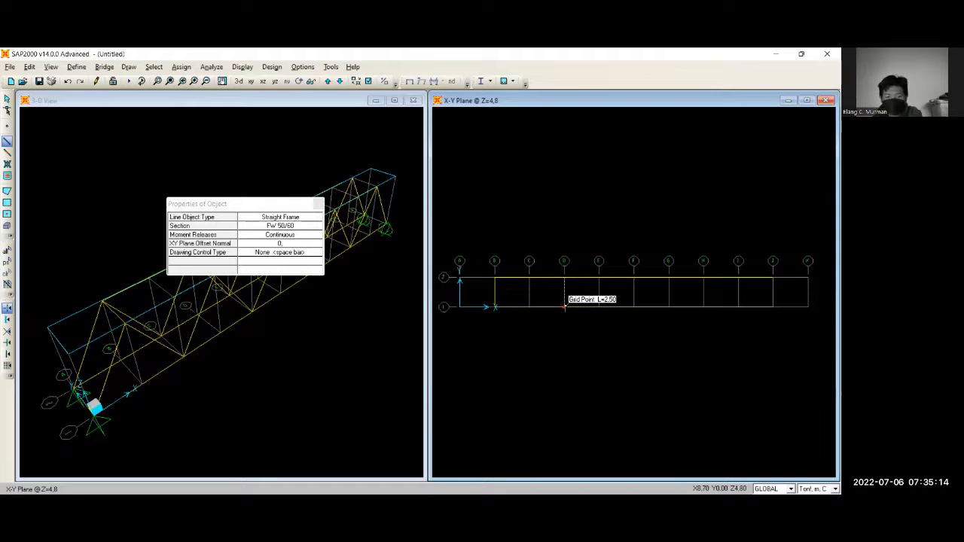
{"action": "left_click", "coordinate": [634, 277]}
{"action": "left_click", "coordinate": [635, 306]}
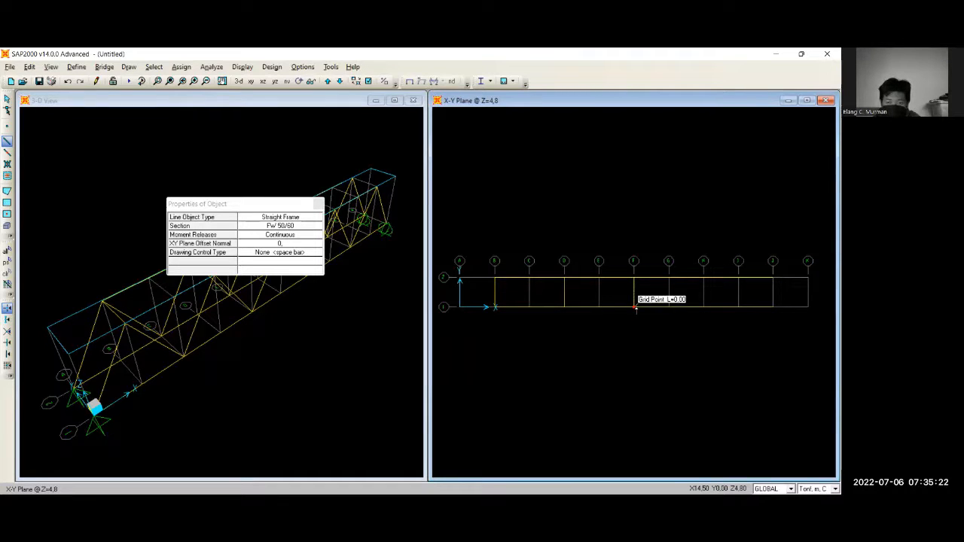
{"action": "right_click", "coordinate": [704, 286]}
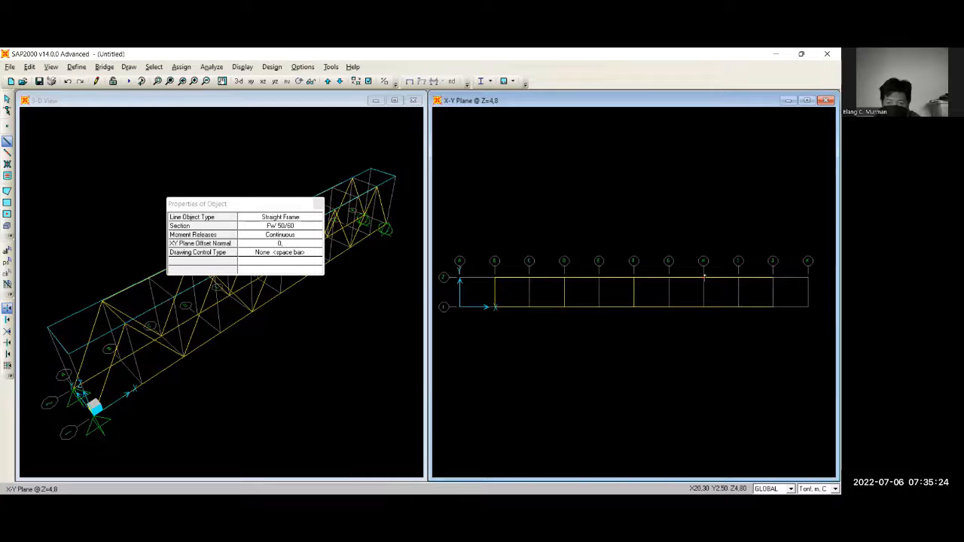
{"action": "left_click", "coordinate": [773, 277]}
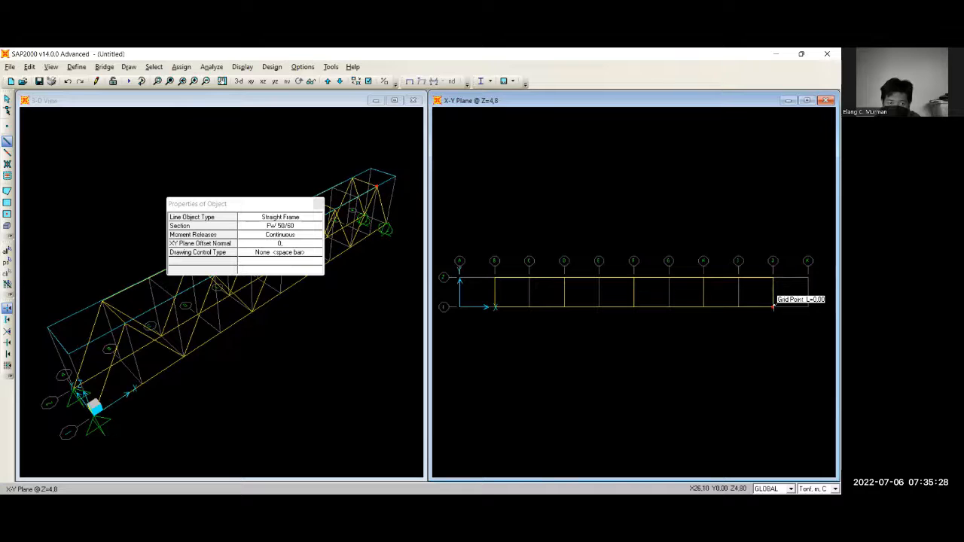
{"action": "right_click", "coordinate": [773, 306]}
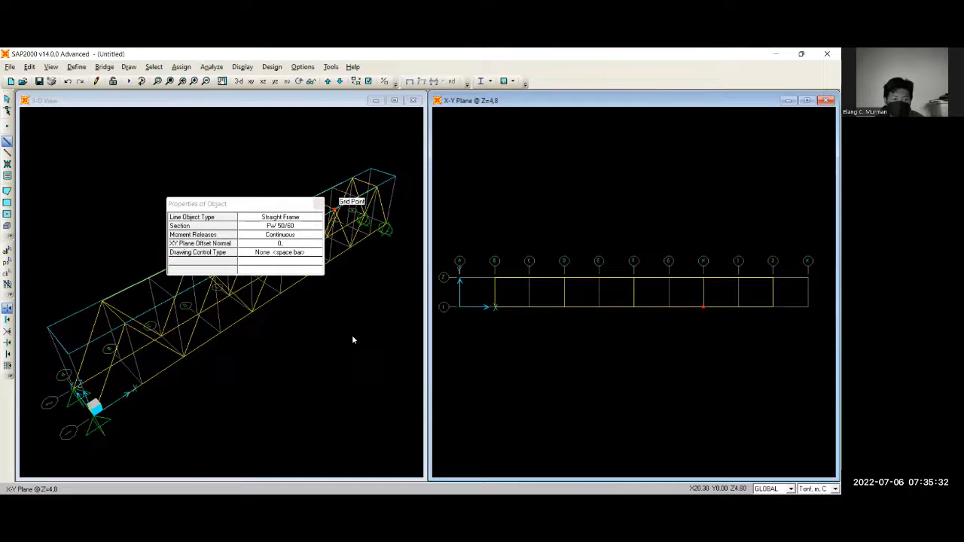
{"action": "left_click_drag", "start_coordinate": [226, 204], "coordinate": [291, 335]}
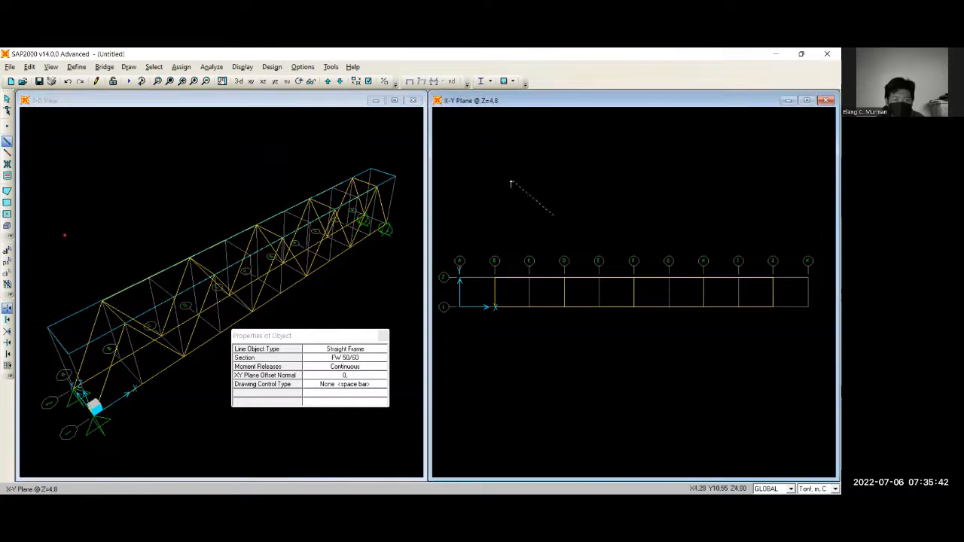
{"action": "key", "text": "Escape"}
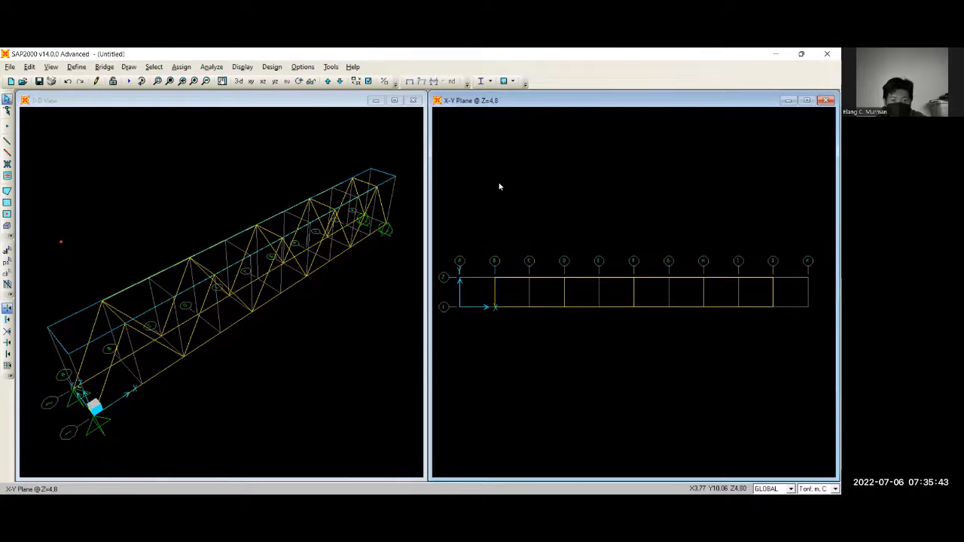
Draw FW 50/60 cross members between the two bottom chords at Z=0, at every second grid line from A to K.
{"action": "left_click", "coordinate": [328, 81]}
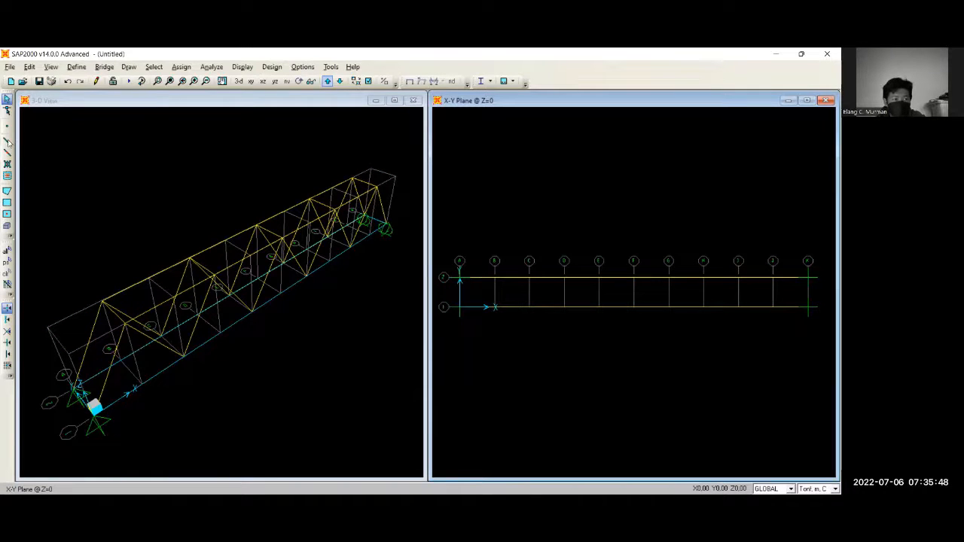
{"action": "left_click", "coordinate": [459, 277]}
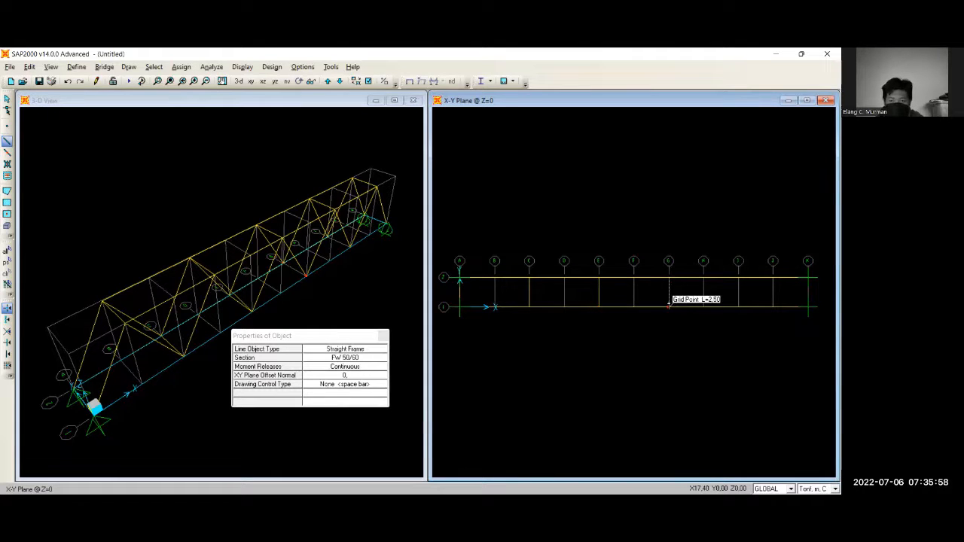
{"action": "left_click", "coordinate": [738, 277]}
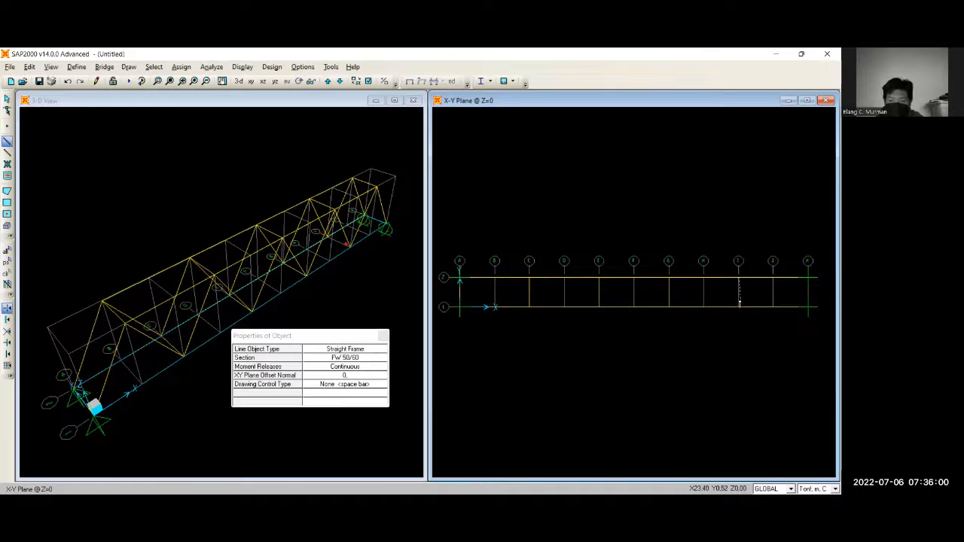
{"action": "left_click", "coordinate": [738, 305]}
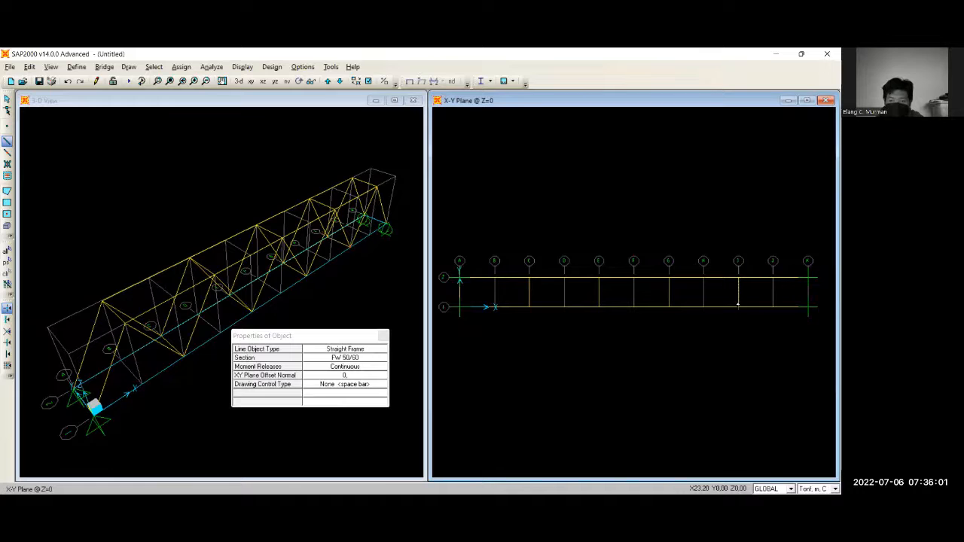
{"action": "left_click", "coordinate": [808, 278]}
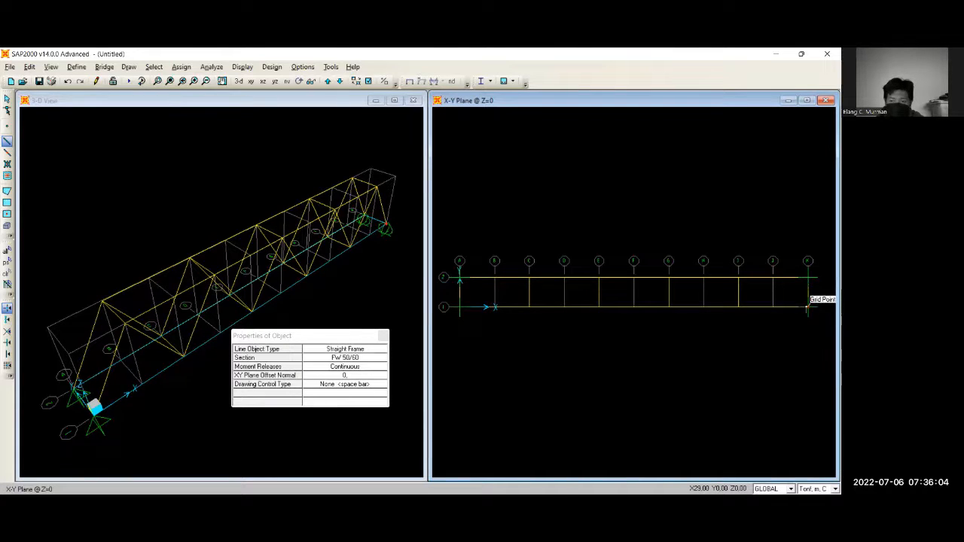
{"action": "left_click", "coordinate": [808, 307]}
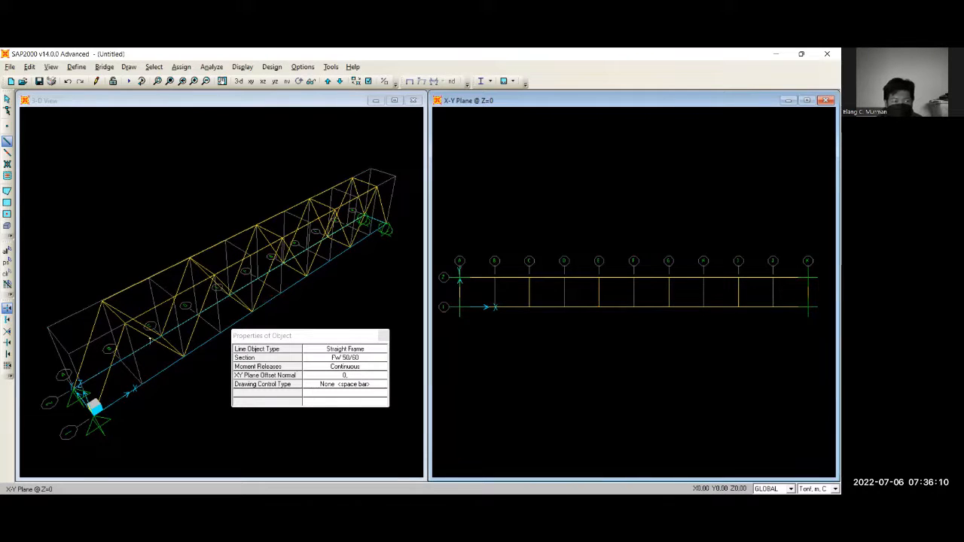
Draw five rectangular PL 2CM deck areas at Z=0 between the bottom chords, each spanning two grid bays from A to K.
{"action": "left_click", "coordinate": [7, 204]}
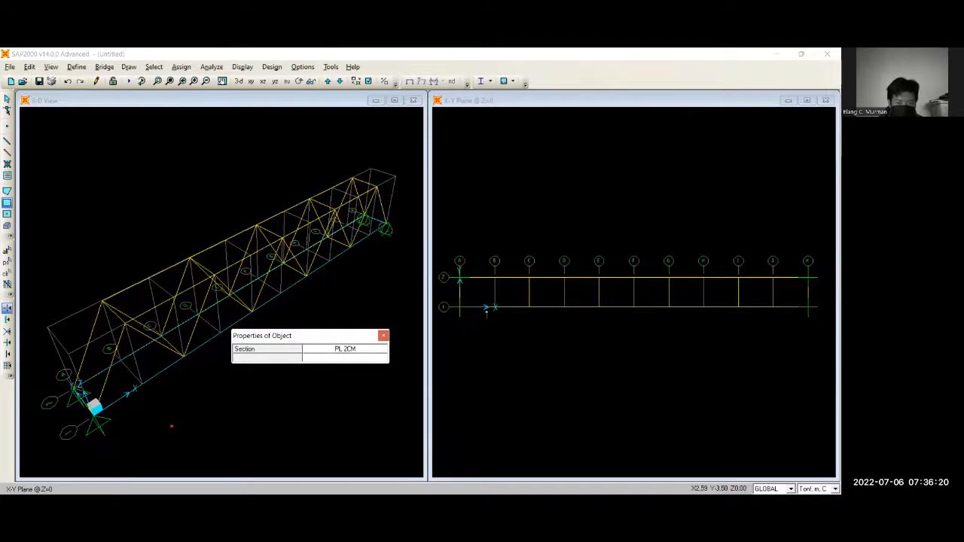
{"action": "left_click", "coordinate": [459, 278]}
{"action": "left_click", "coordinate": [529, 306]}
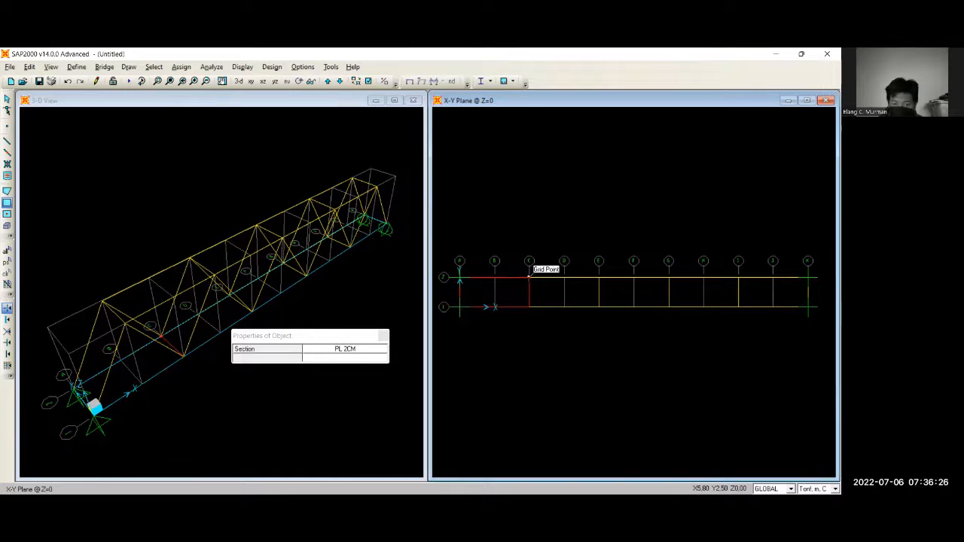
{"action": "left_click", "coordinate": [530, 278]}
{"action": "left_click", "coordinate": [599, 306]}
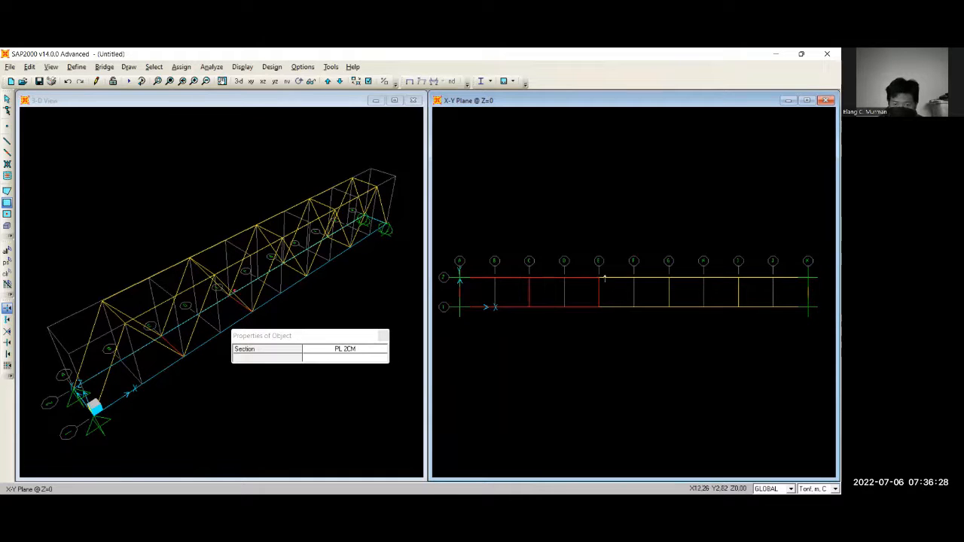
{"action": "left_click", "coordinate": [599, 278]}
{"action": "left_click", "coordinate": [668, 306]}
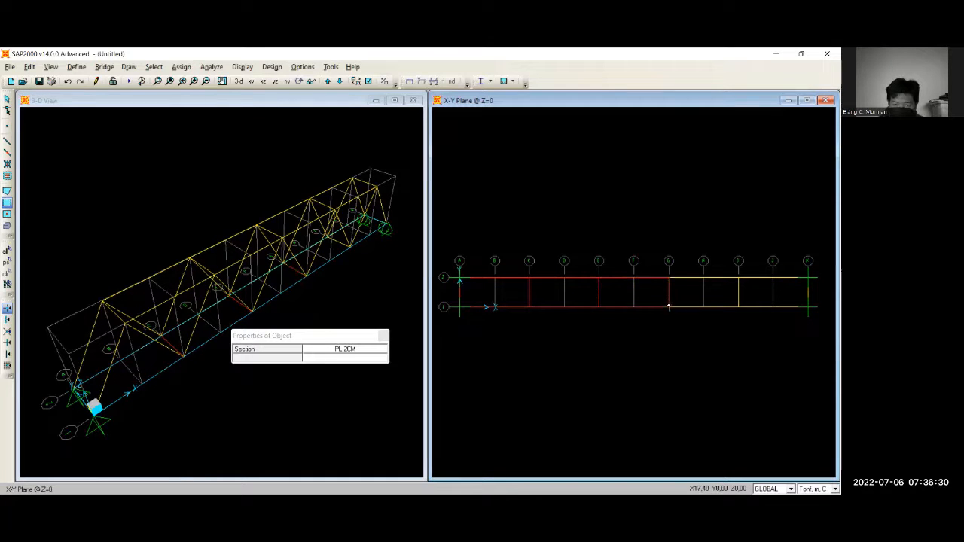
{"action": "left_click", "coordinate": [670, 277]}
{"action": "left_click", "coordinate": [739, 306]}
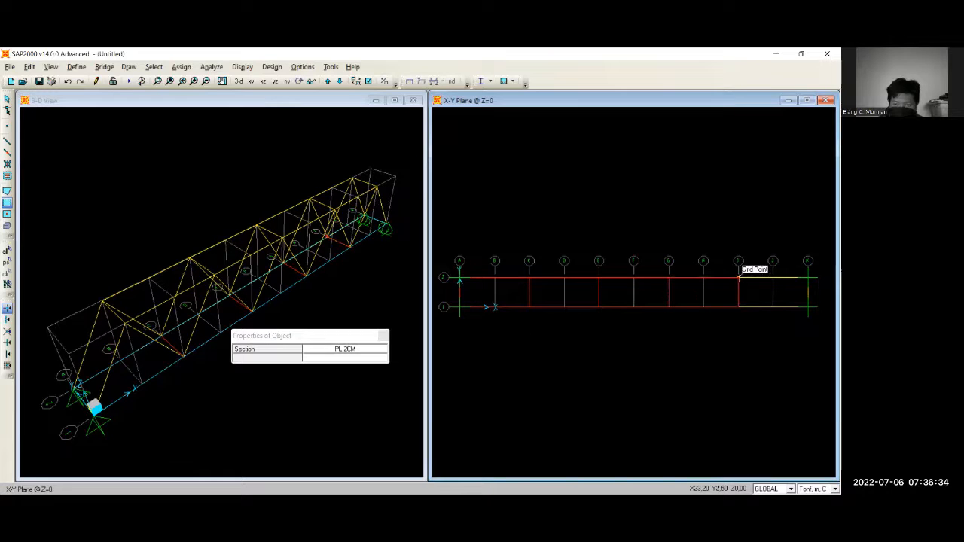
{"action": "left_click", "coordinate": [739, 277]}
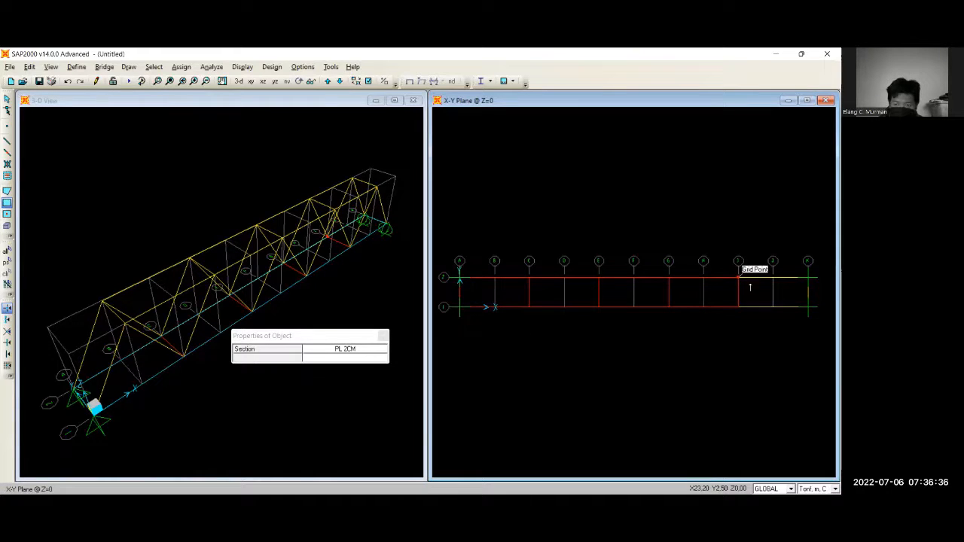
{"action": "left_click", "coordinate": [807, 306]}
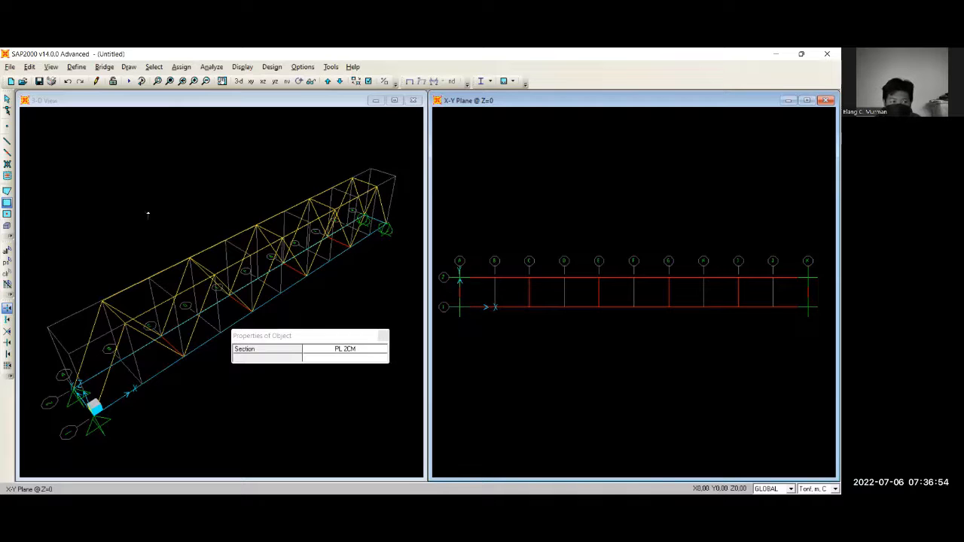
{"action": "left_click", "coordinate": [6, 103]}
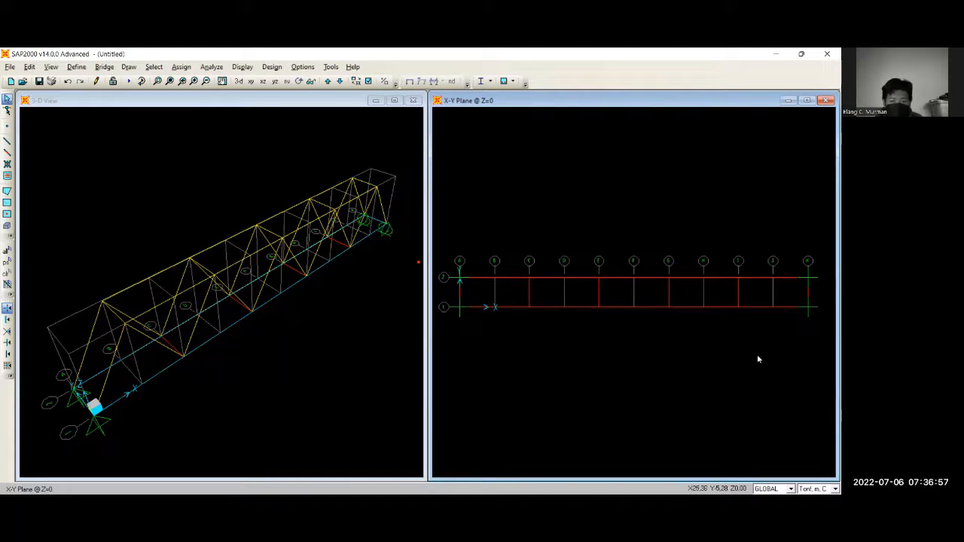
Assign a uniform LIVE gravity load of 0.01 Tonf/m² to all five deck areas, using the option to add to existing loads.
{"action": "left_click", "coordinate": [514, 302]}
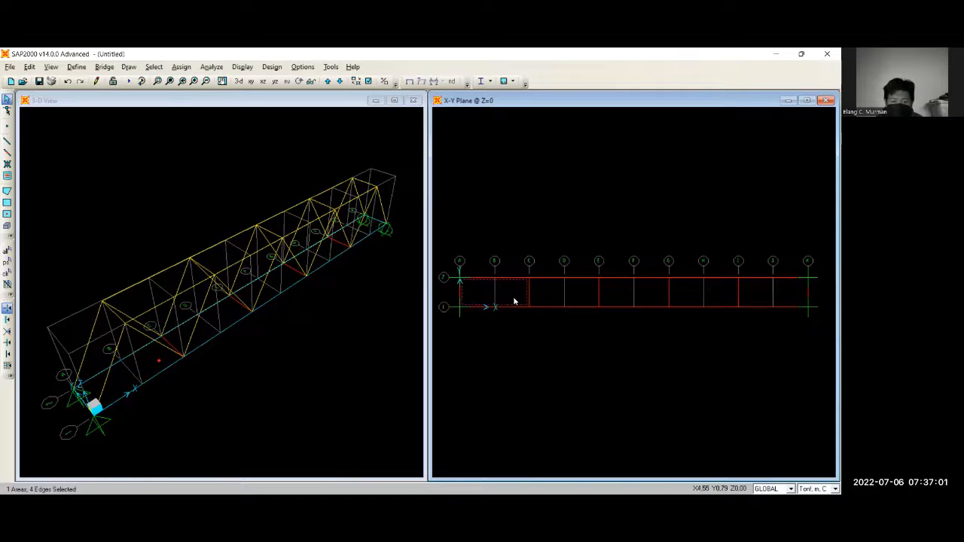
{"action": "left_click", "coordinate": [647, 294]}
{"action": "left_click", "coordinate": [732, 294]}
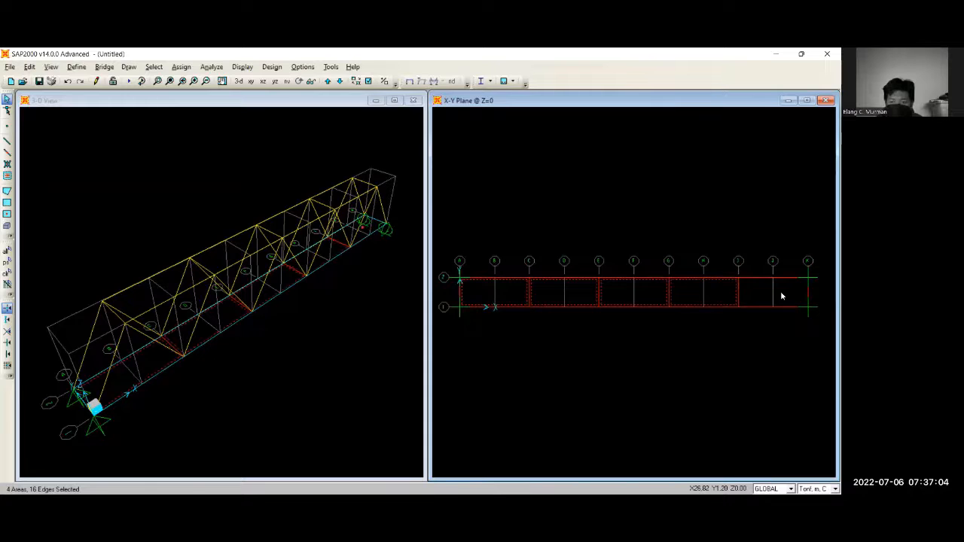
{"action": "left_click", "coordinate": [180, 67]}
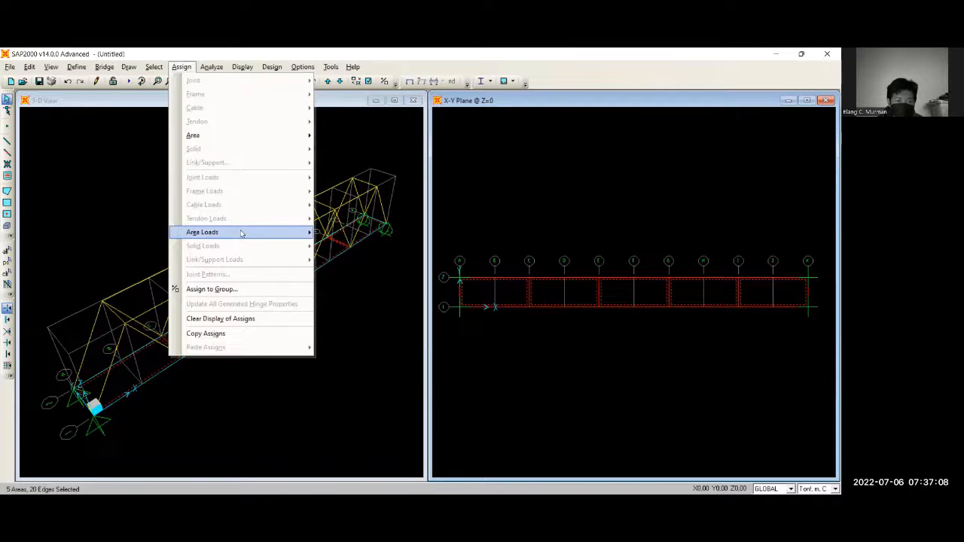
{"action": "mouse_move", "coordinate": [241, 232]}
{"action": "left_click", "coordinate": [373, 249]}
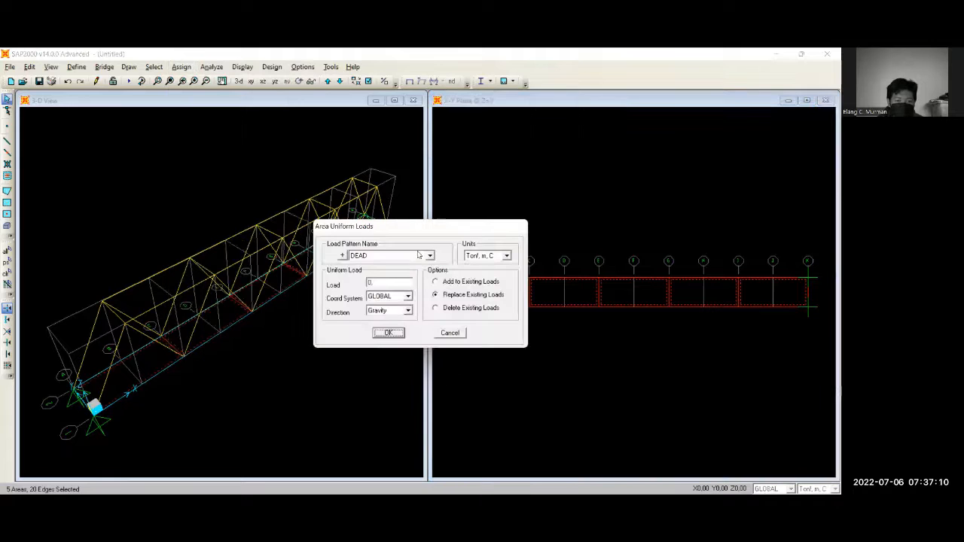
{"action": "left_click", "coordinate": [418, 254]}
{"action": "left_click", "coordinate": [384, 276]}
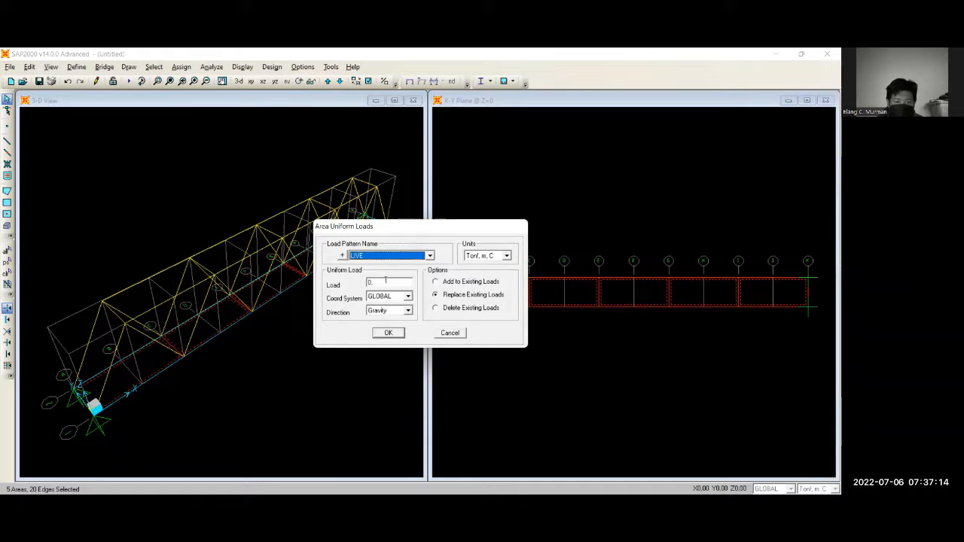
{"action": "double_click", "coordinate": [383, 282]}
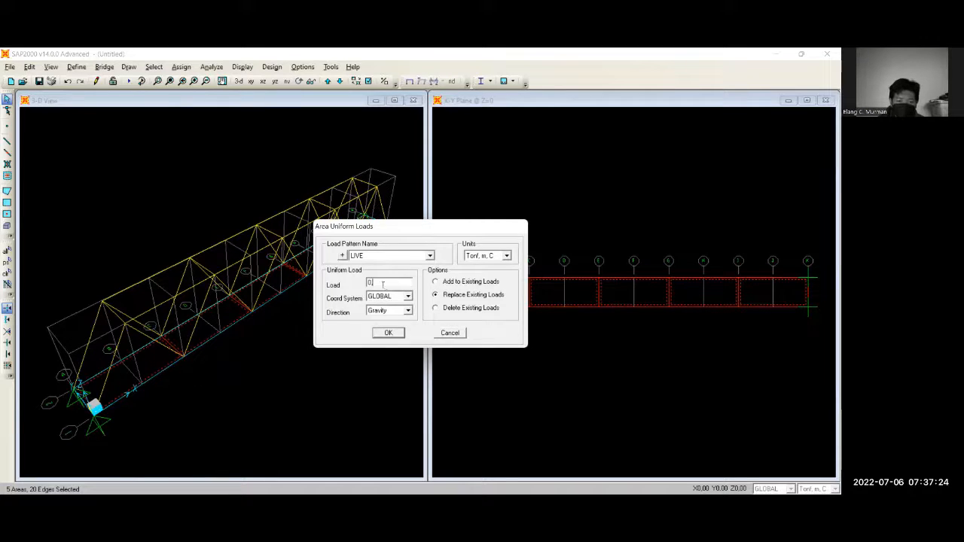
{"action": "type", "text": ".01"}
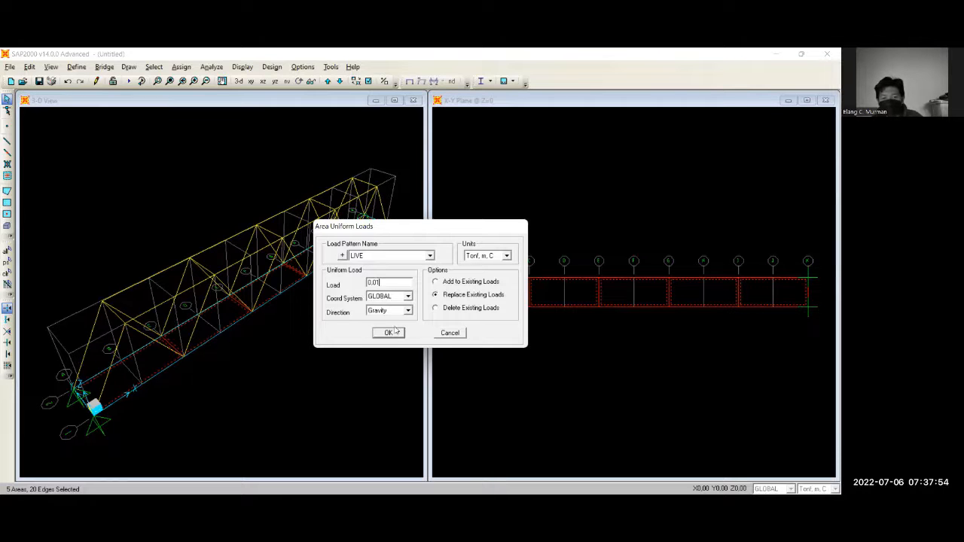
{"action": "left_click", "coordinate": [436, 283]}
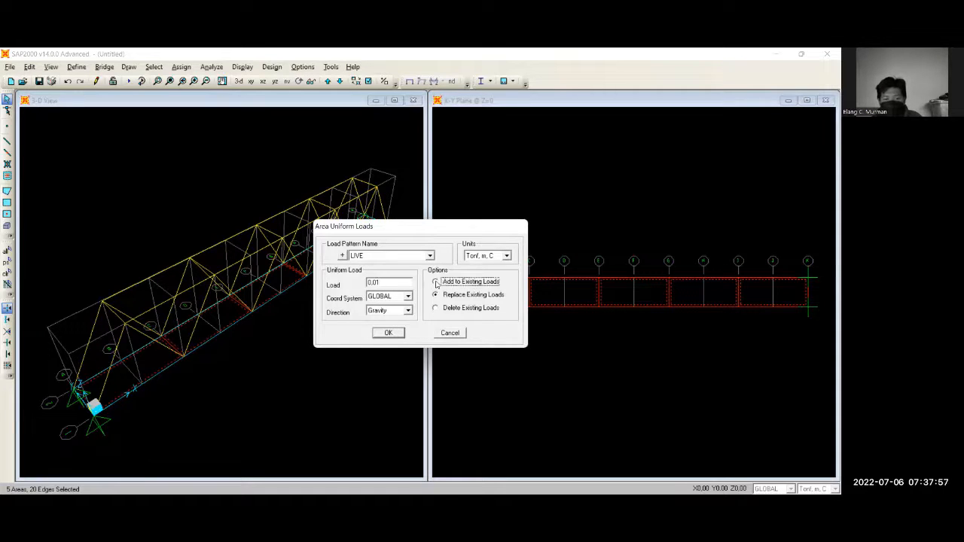
{"action": "left_click", "coordinate": [389, 334]}
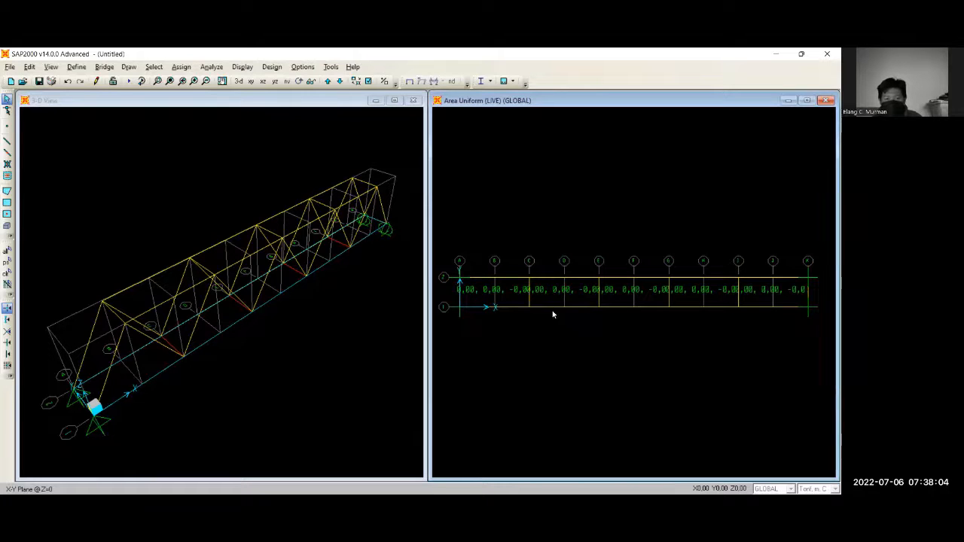
Inspect the loads assigned to the first deck area, between grid lines A and C.
{"action": "right_click", "coordinate": [510, 300]}
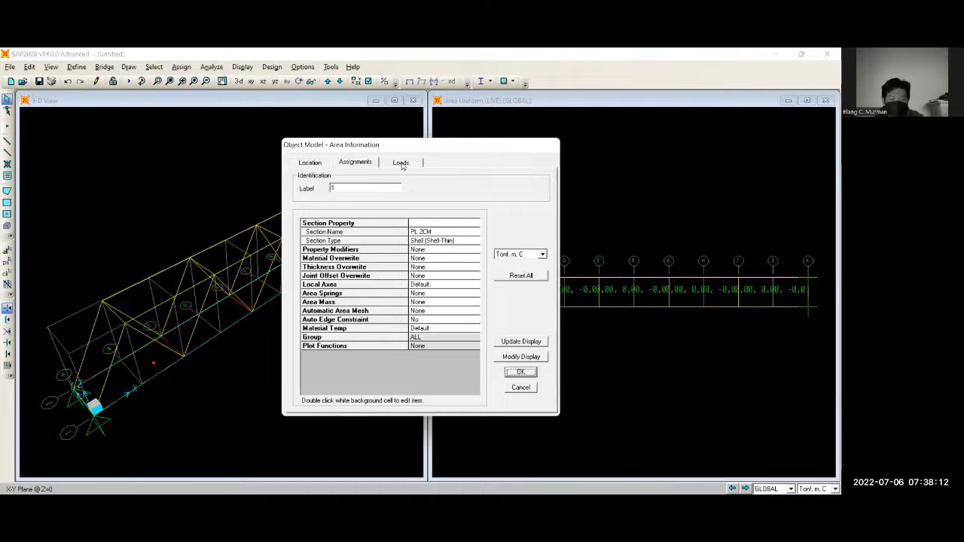
{"action": "left_click", "coordinate": [401, 163]}
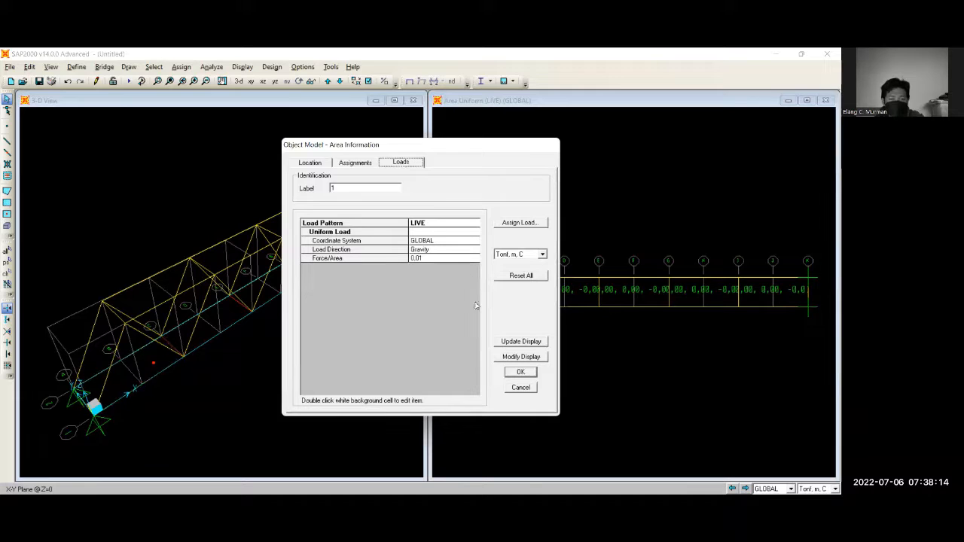
{"action": "left_click", "coordinate": [521, 372]}
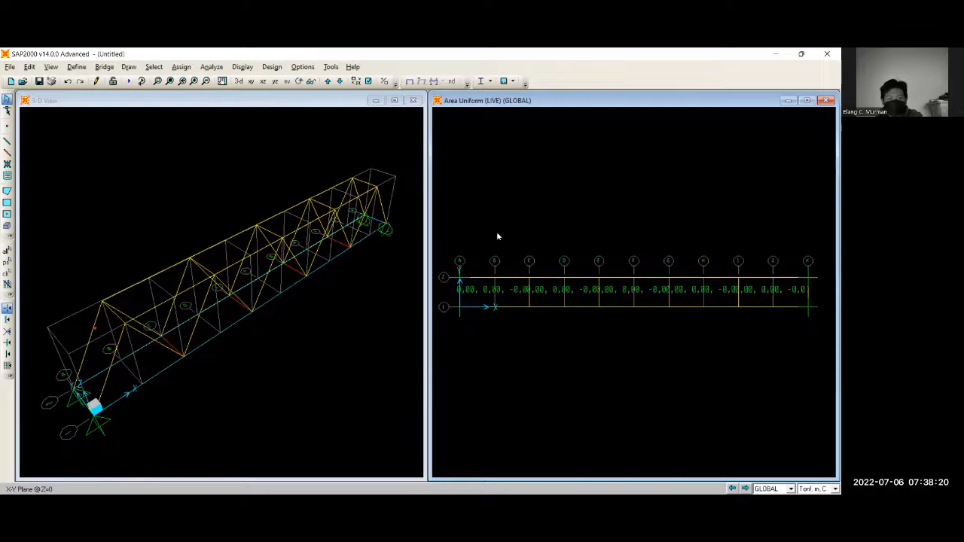
Show the X-Z plane at Y=0 in the plan view window and turn on Extrude View in the 3-D window.
{"action": "left_click", "coordinate": [262, 81]}
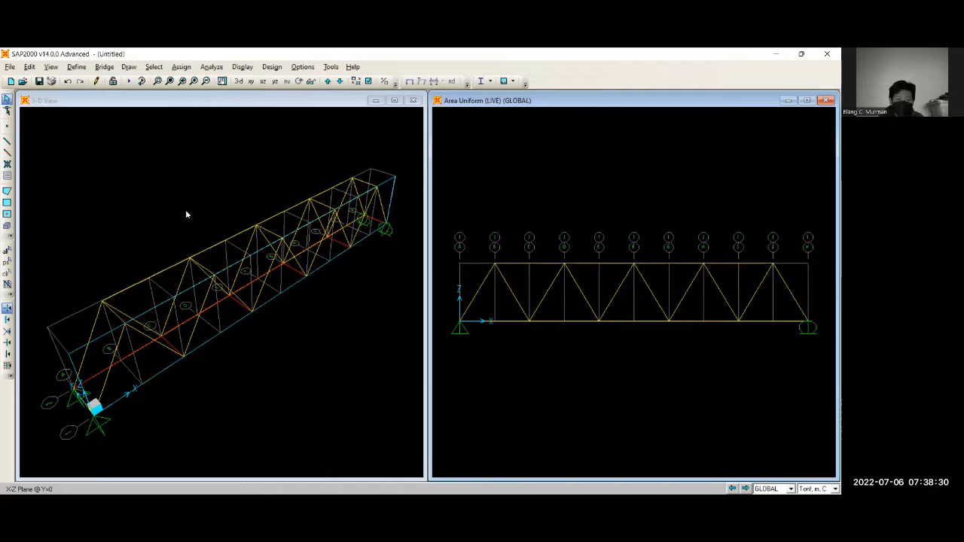
{"action": "left_click", "coordinate": [256, 202]}
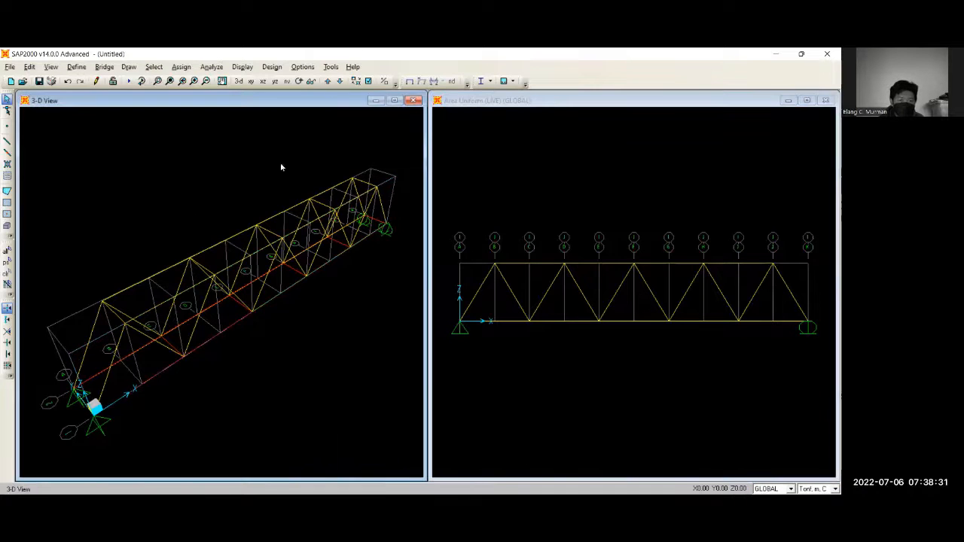
{"action": "left_click", "coordinate": [367, 80]}
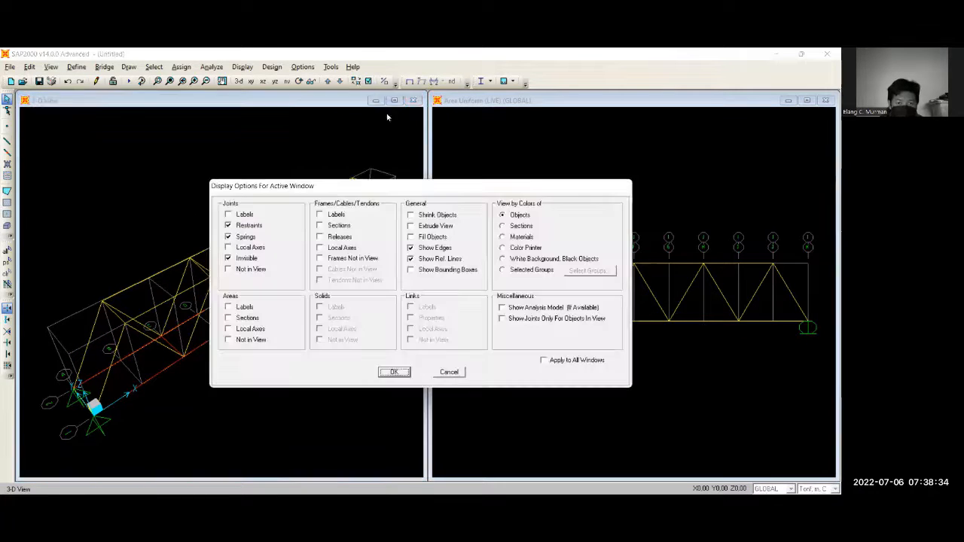
{"action": "left_click", "coordinate": [411, 226]}
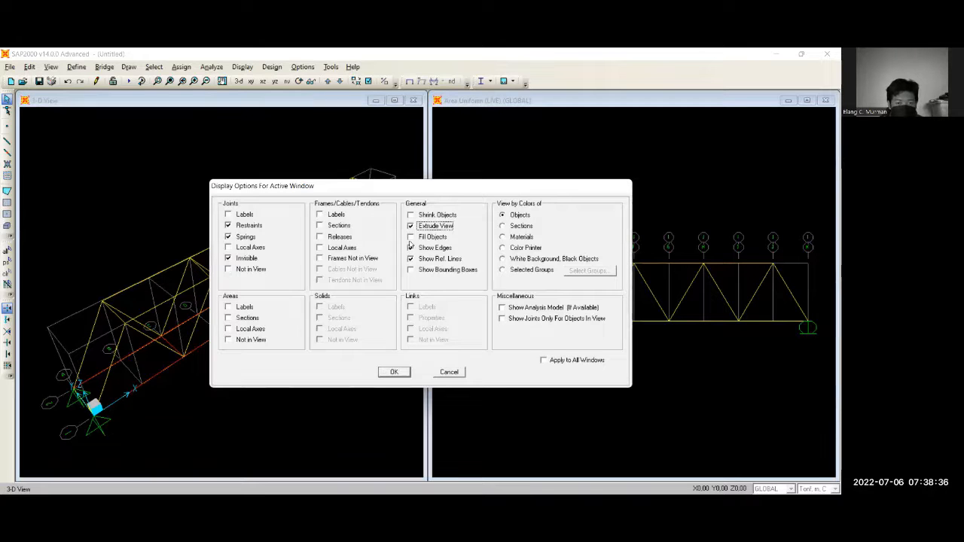
{"action": "left_click", "coordinate": [394, 371]}
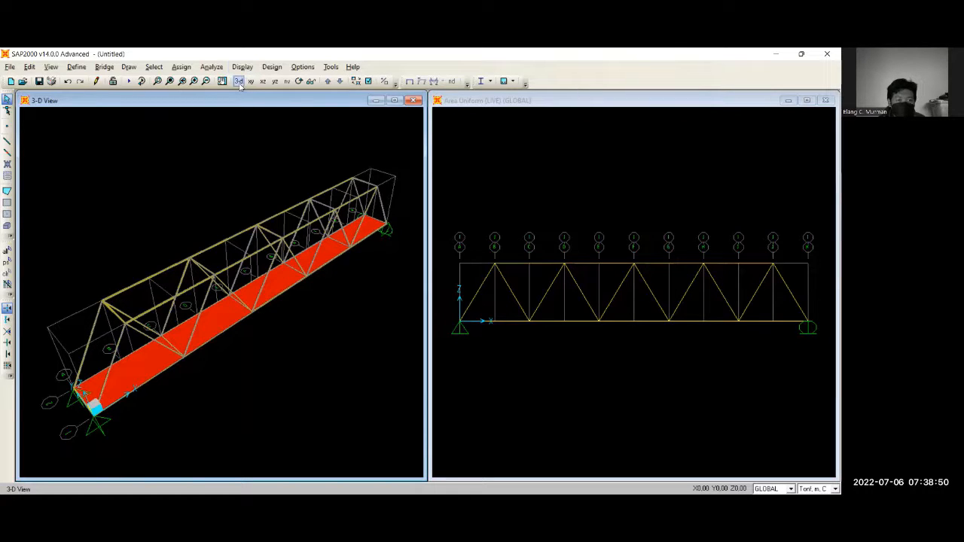
{"action": "left_click", "coordinate": [299, 81]}
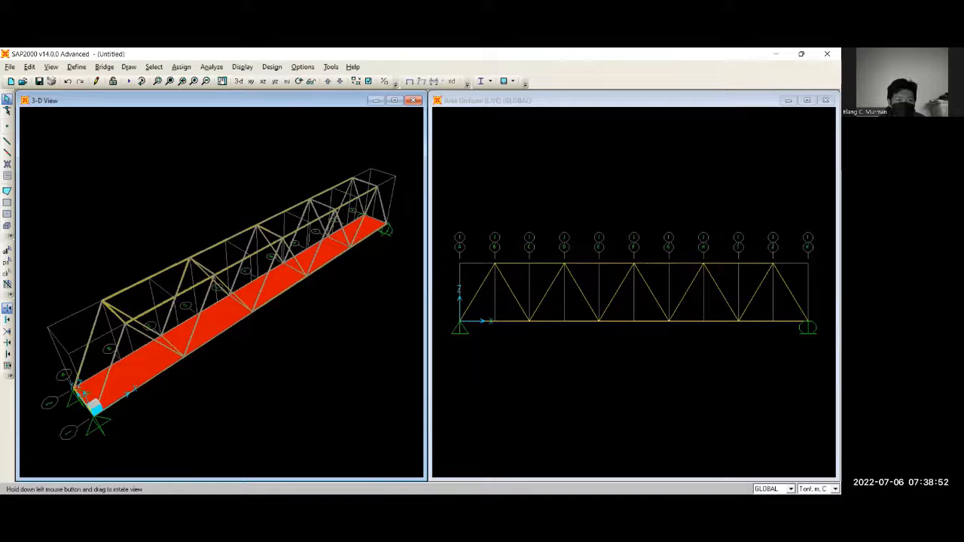
{"action": "left_click_drag", "start_coordinate": [324, 324], "coordinate": [274, 303]}
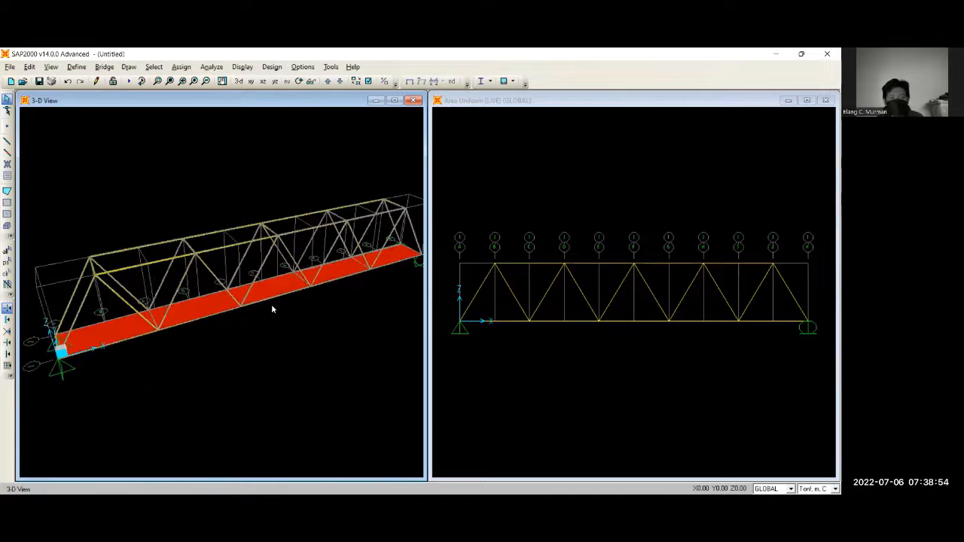
{"action": "scroll", "coordinate": [272, 307], "scroll_direction": "down", "scroll_amount": 1}
{"action": "scroll", "coordinate": [272, 310], "scroll_direction": "down", "scroll_amount": 1}
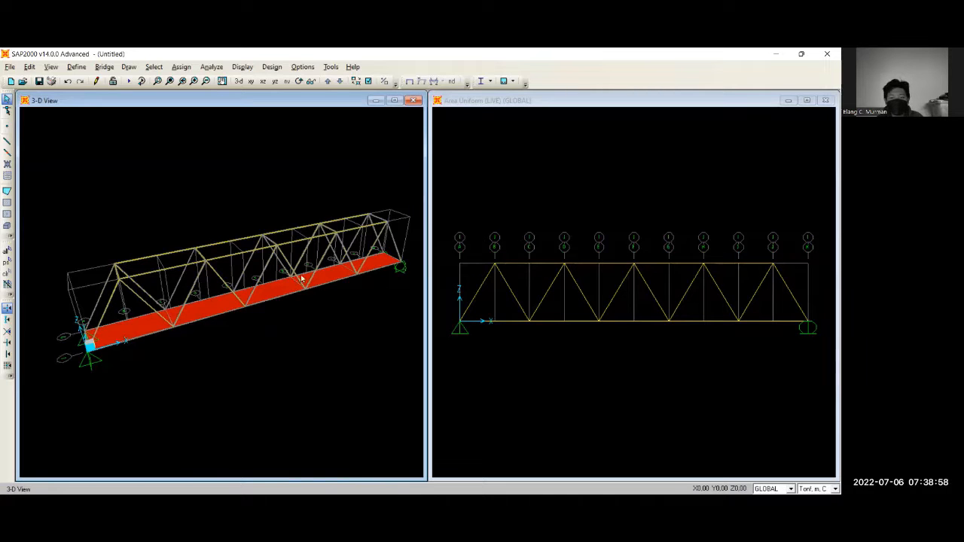
Exclude the MODAL case from the load cases to run and run the analysis.
{"action": "left_click", "coordinate": [208, 67]}
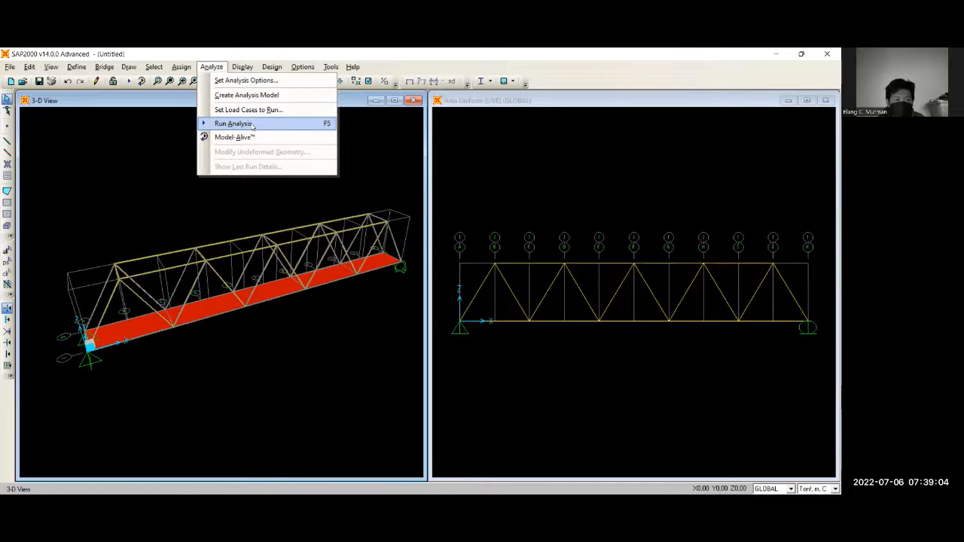
{"action": "left_click", "coordinate": [252, 126]}
{"action": "left_click", "coordinate": [486, 241]}
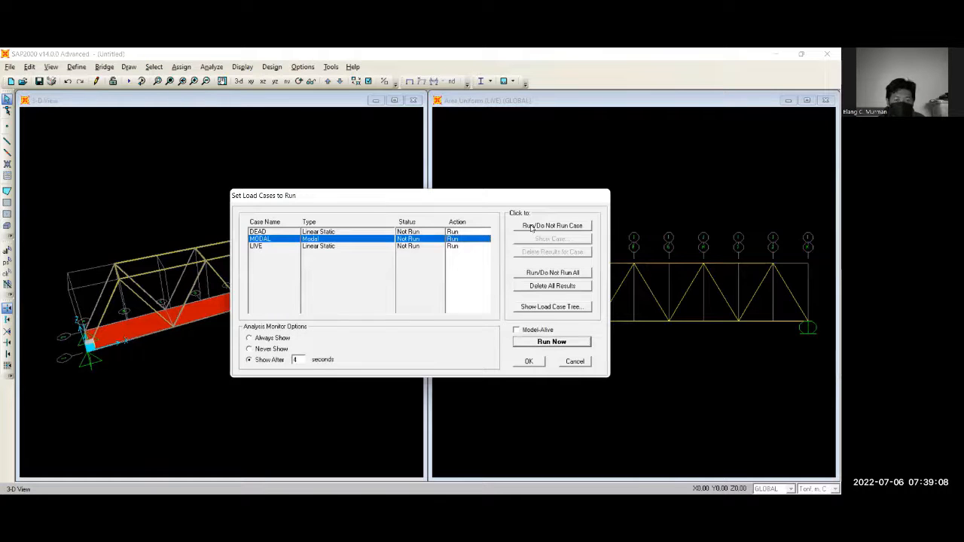
{"action": "left_click", "coordinate": [531, 227]}
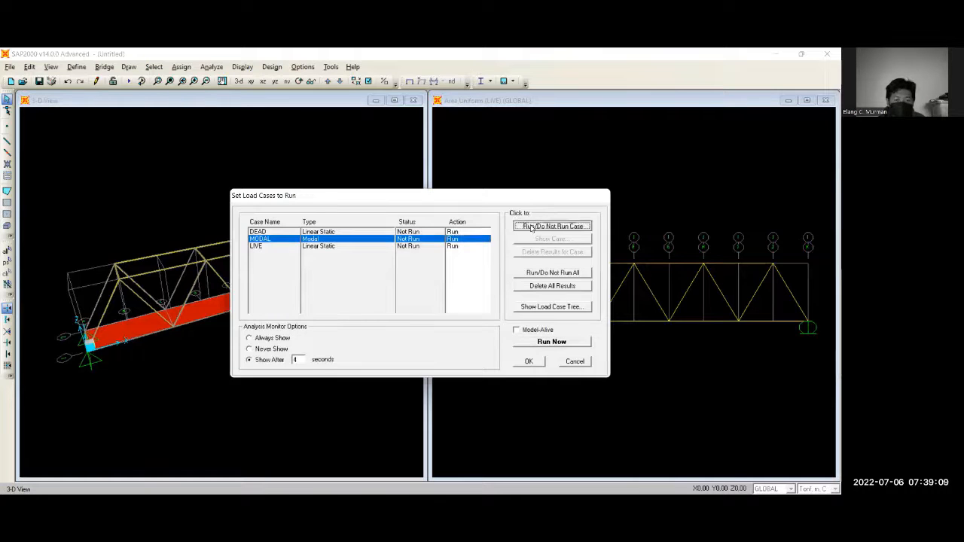
{"action": "left_click", "coordinate": [547, 344]}
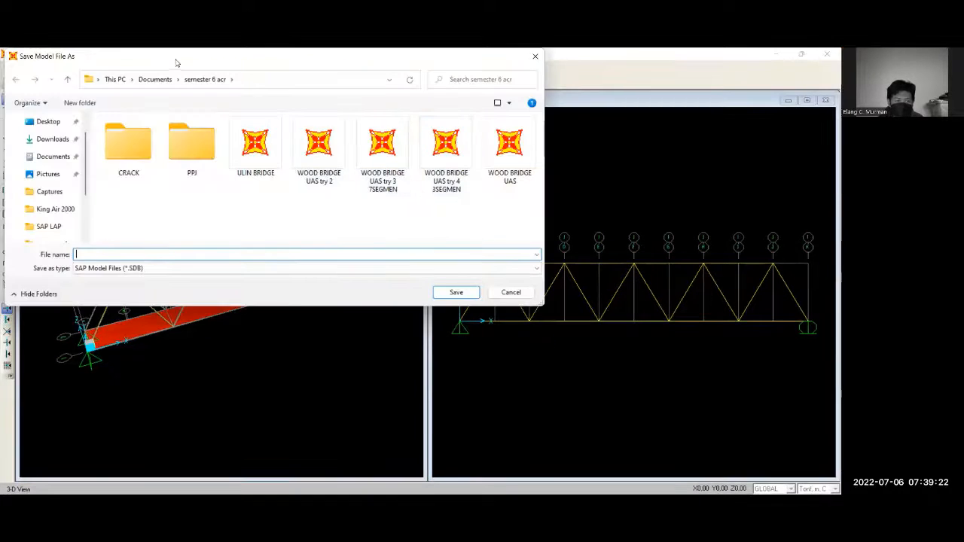
Try to save the model as WOOD ULIN BRIDGE UAS EL in the SAP EL 14 folder under Documents > sap14.
{"action": "left_click", "coordinate": [161, 81]}
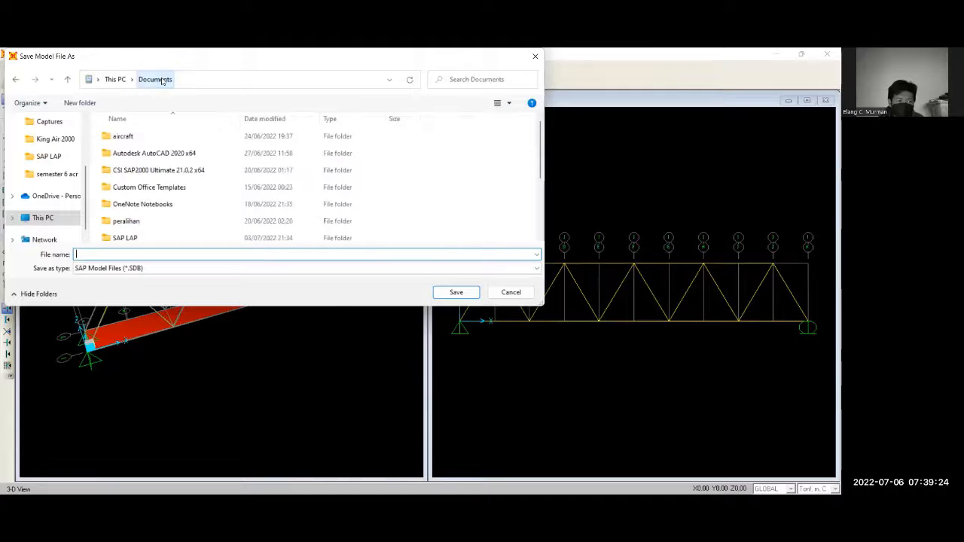
{"action": "scroll", "coordinate": [130, 216], "scroll_direction": "down", "scroll_amount": 1}
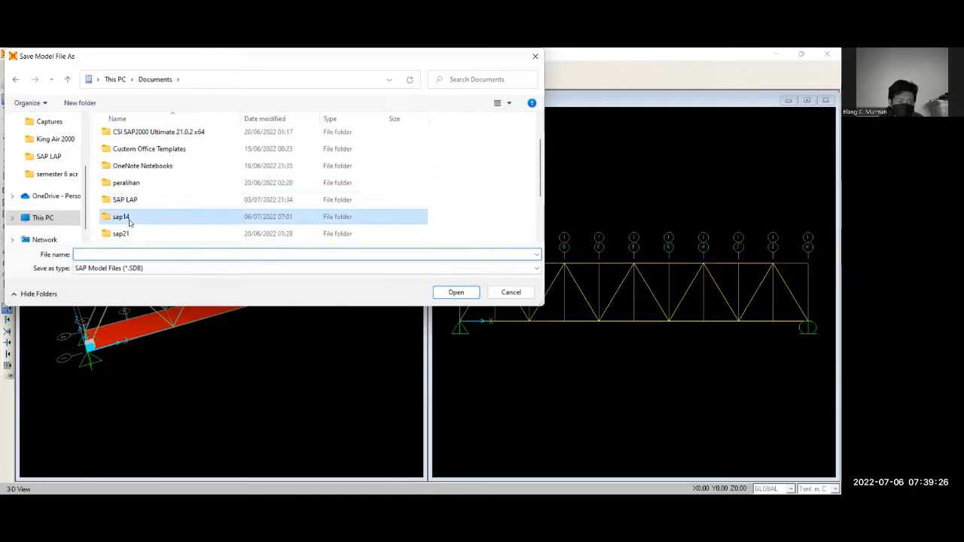
{"action": "double_click", "coordinate": [122, 217]}
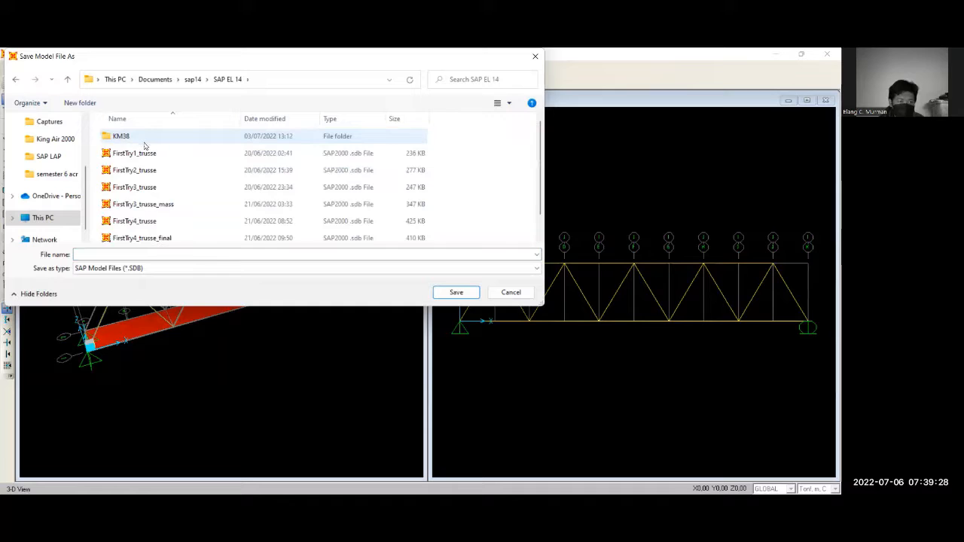
{"action": "left_click", "coordinate": [130, 255]}
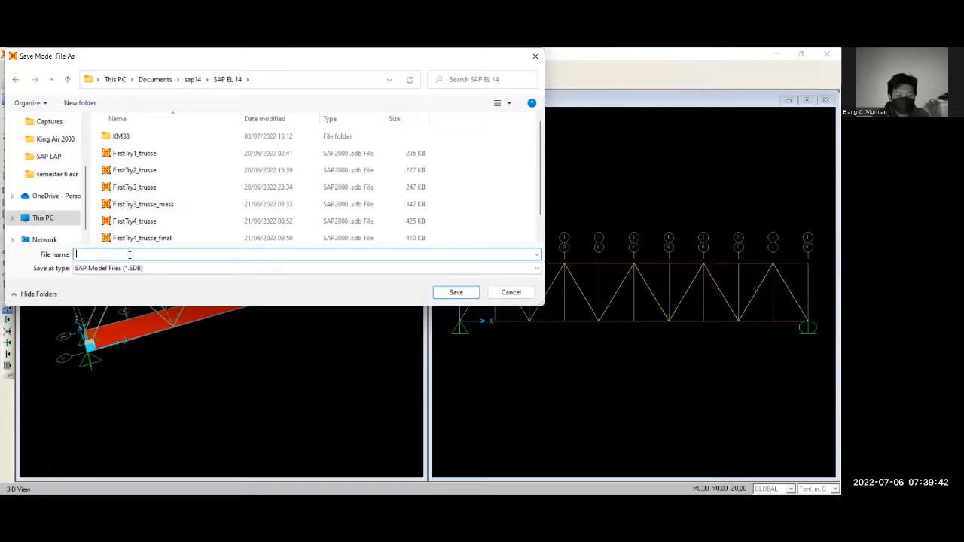
{"action": "type", "text": "WOOD ULIN BRI"}
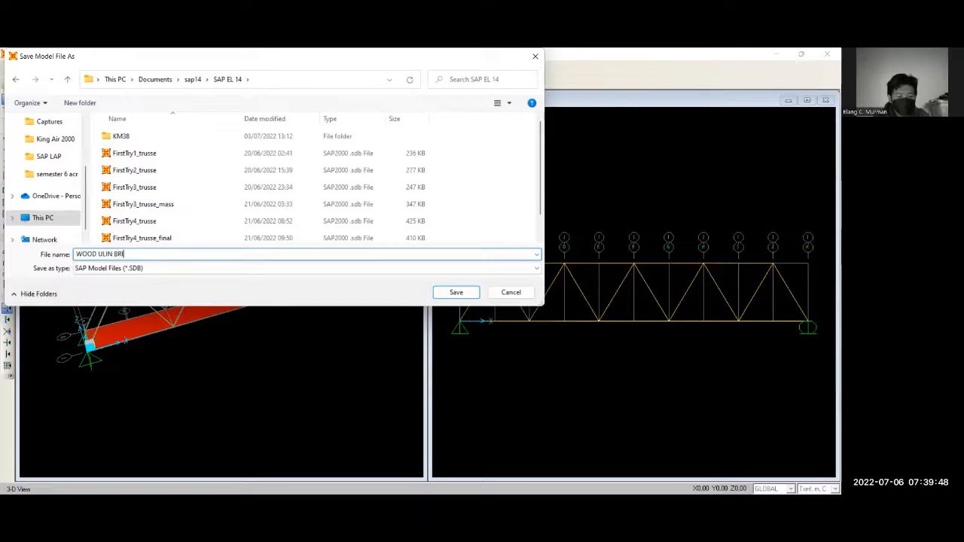
{"action": "type", "text": "DGE U"}
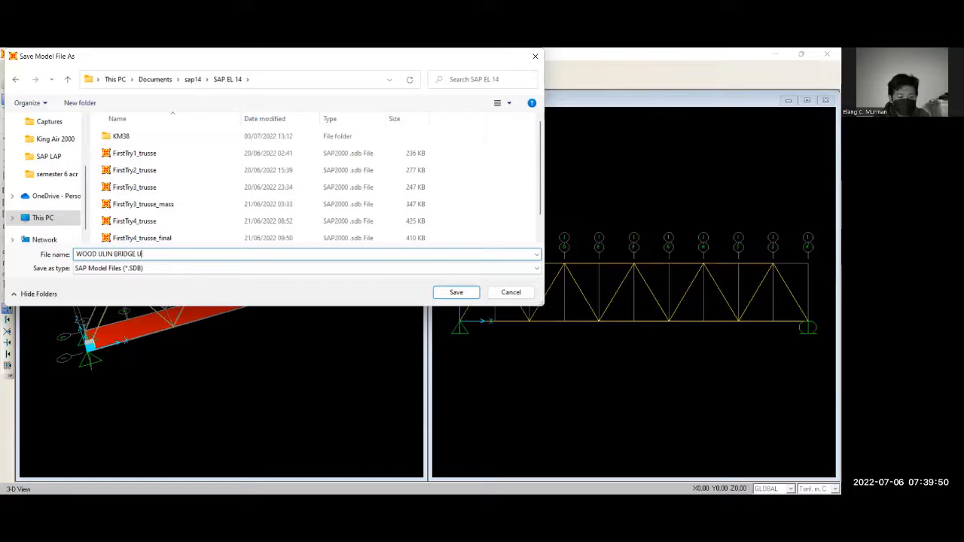
{"action": "type", "text": "AS EL"}
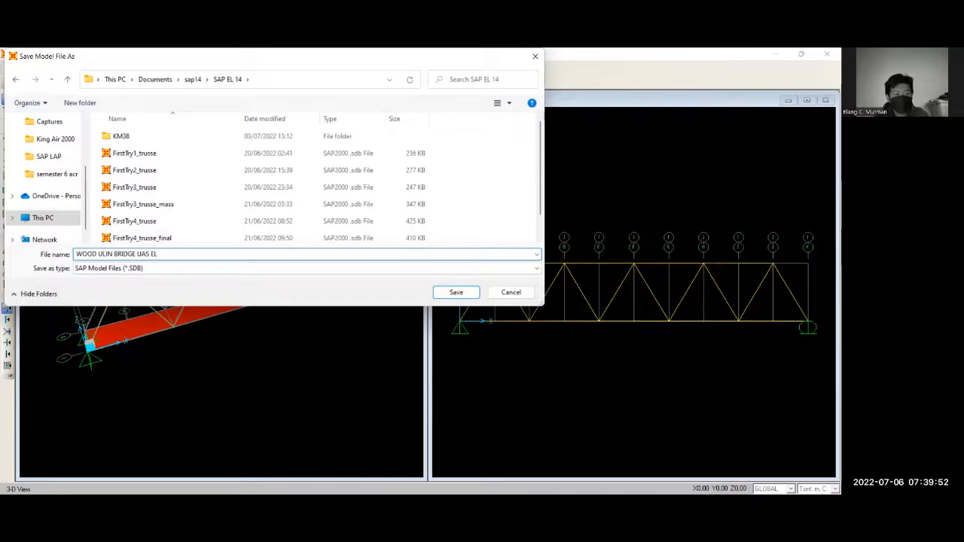
{"action": "left_click", "coordinate": [446, 293]}
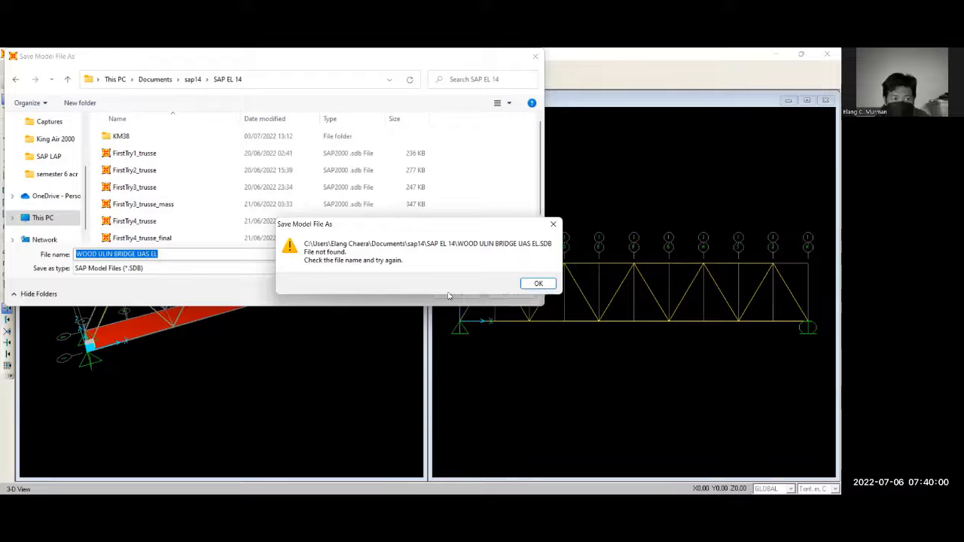
{"action": "left_click", "coordinate": [539, 284]}
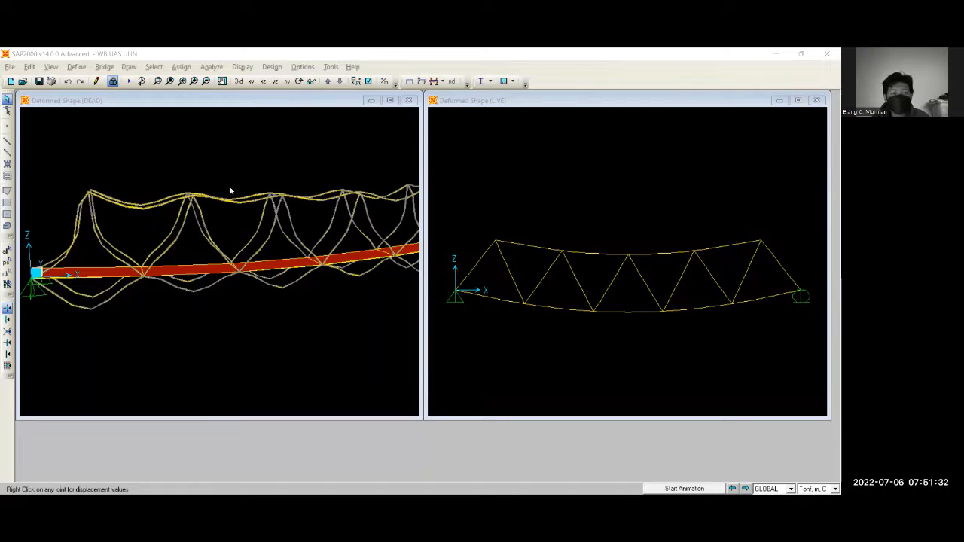
Examine the bridge's DEAD load deformed shape in 3-D and query the displacement of the first top-chord joint.
{"action": "scroll", "coordinate": [230, 184], "scroll_direction": "down", "scroll_amount": 4}
{"action": "scroll", "coordinate": [225, 149], "scroll_direction": "up", "scroll_amount": 1}
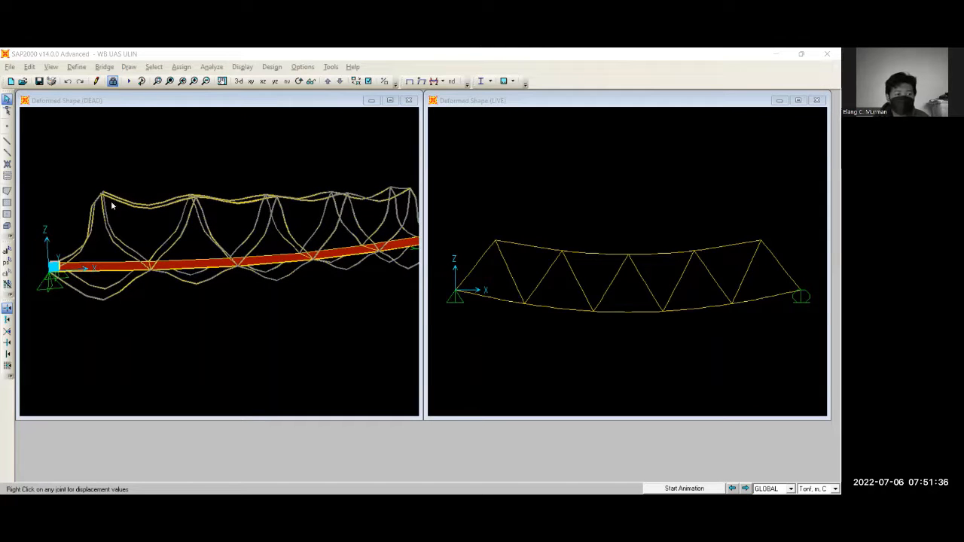
{"action": "scroll", "coordinate": [157, 238], "scroll_direction": "down", "scroll_amount": 3}
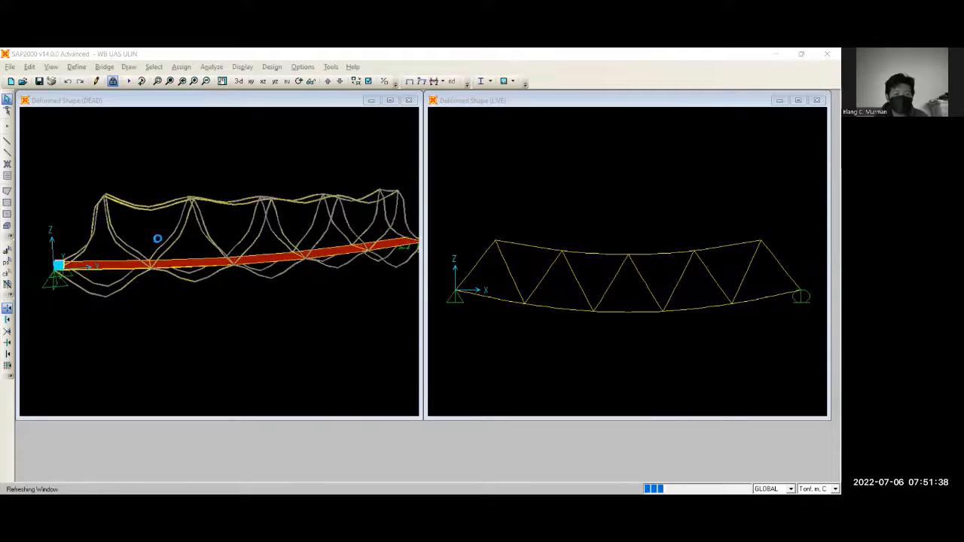
{"action": "scroll", "coordinate": [359, 199], "scroll_direction": "up", "scroll_amount": 1}
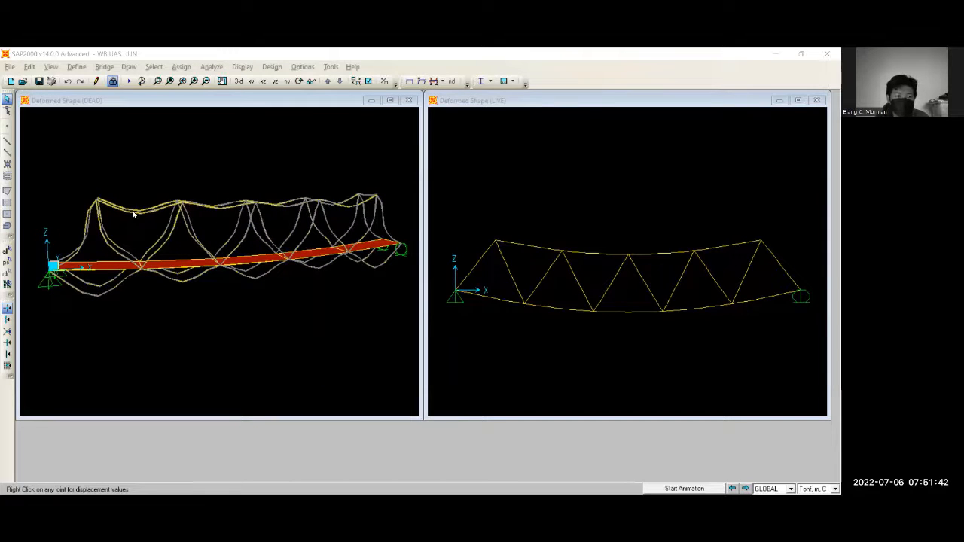
{"action": "scroll", "coordinate": [98, 198], "scroll_direction": "up", "scroll_amount": 1}
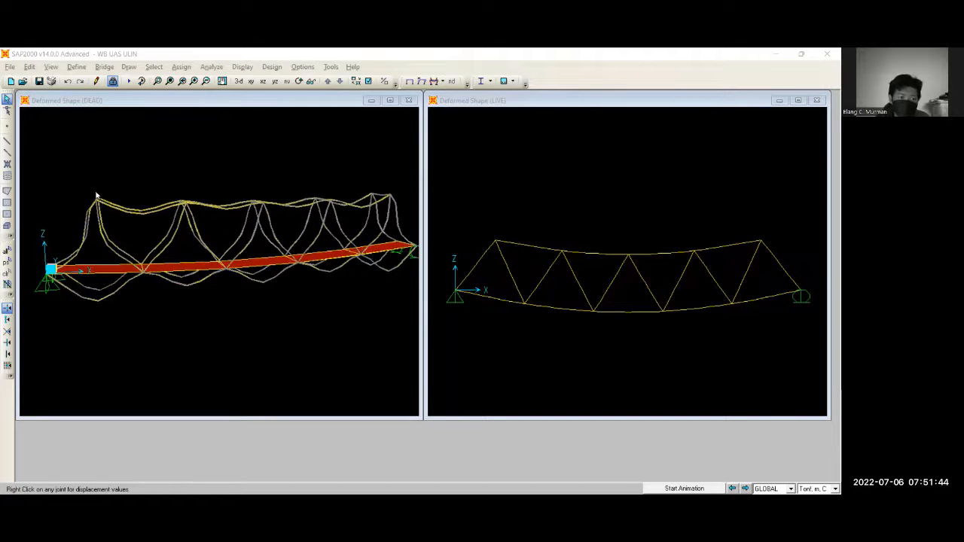
{"action": "scroll", "coordinate": [140, 239], "scroll_direction": "down", "scroll_amount": 1}
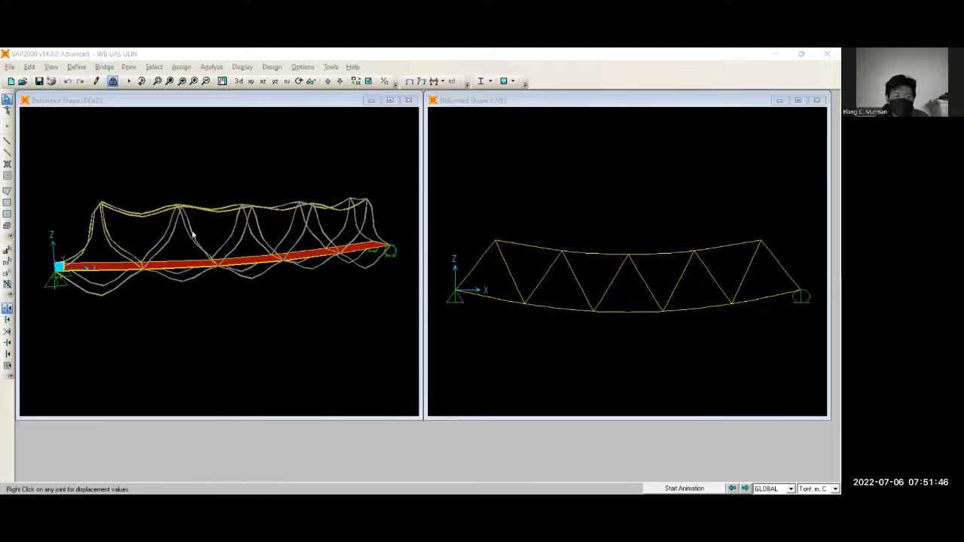
{"action": "scroll", "coordinate": [334, 207], "scroll_direction": "up", "scroll_amount": 1}
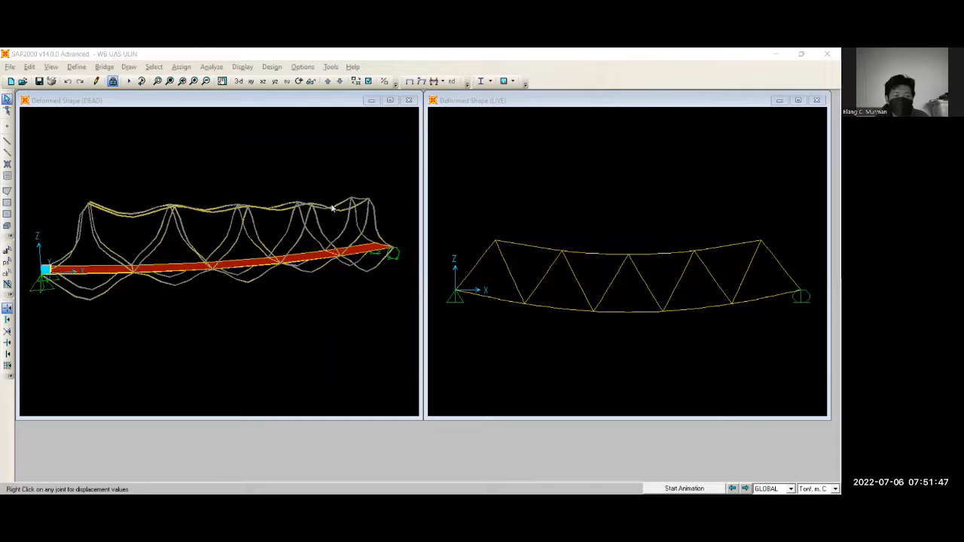
{"action": "right_click", "coordinate": [88, 204]}
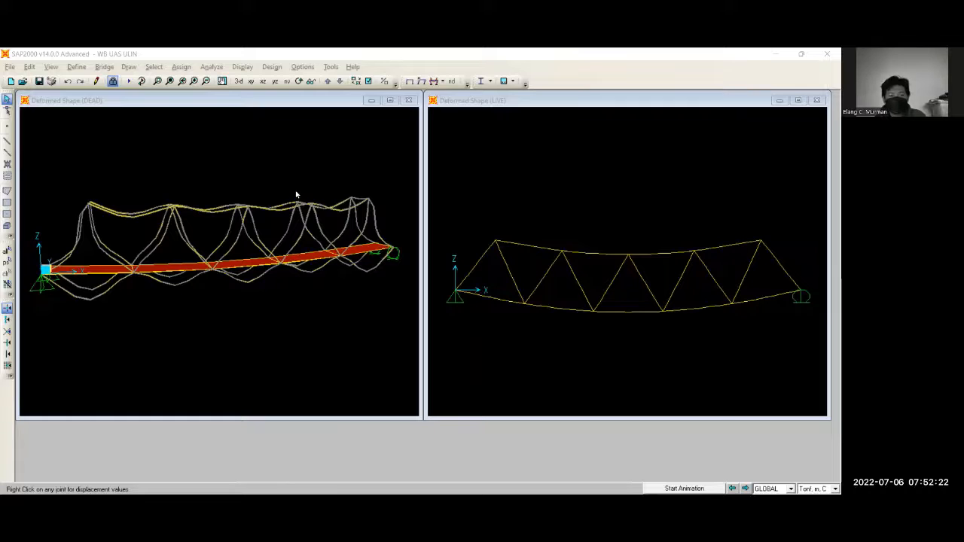
{"action": "left_click", "coordinate": [329, 244]}
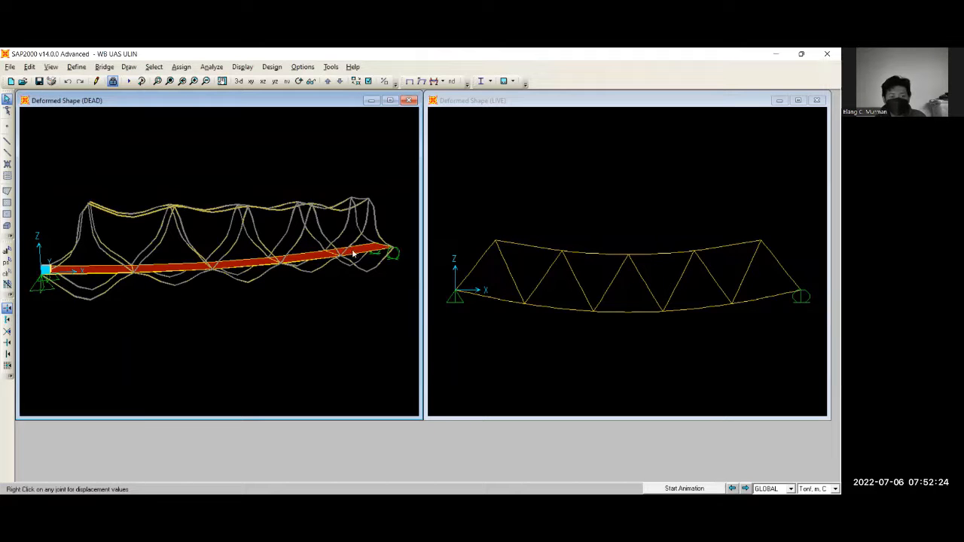
Review the deformed shape display settings for the LIVE case in the X-Z view.
{"action": "left_click", "coordinate": [473, 193]}
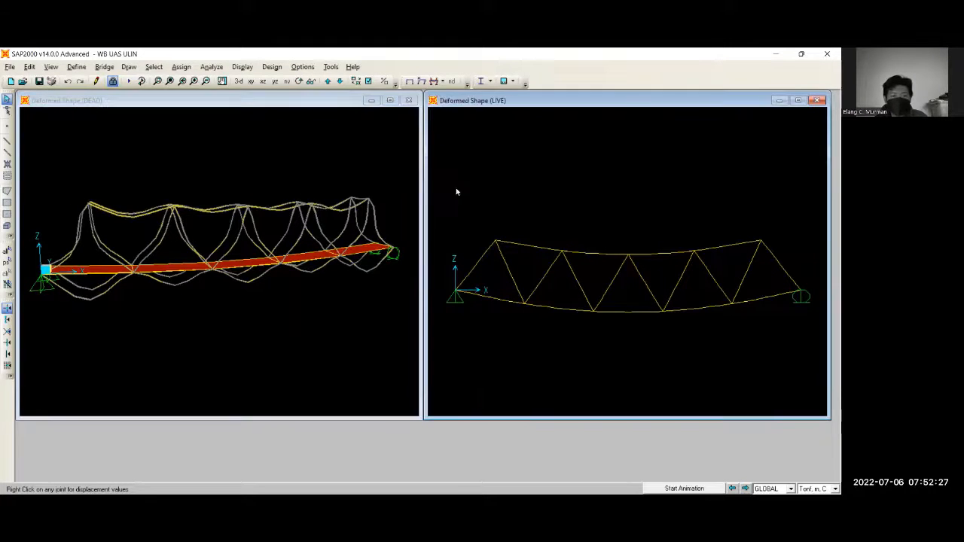
{"action": "left_click", "coordinate": [241, 67]}
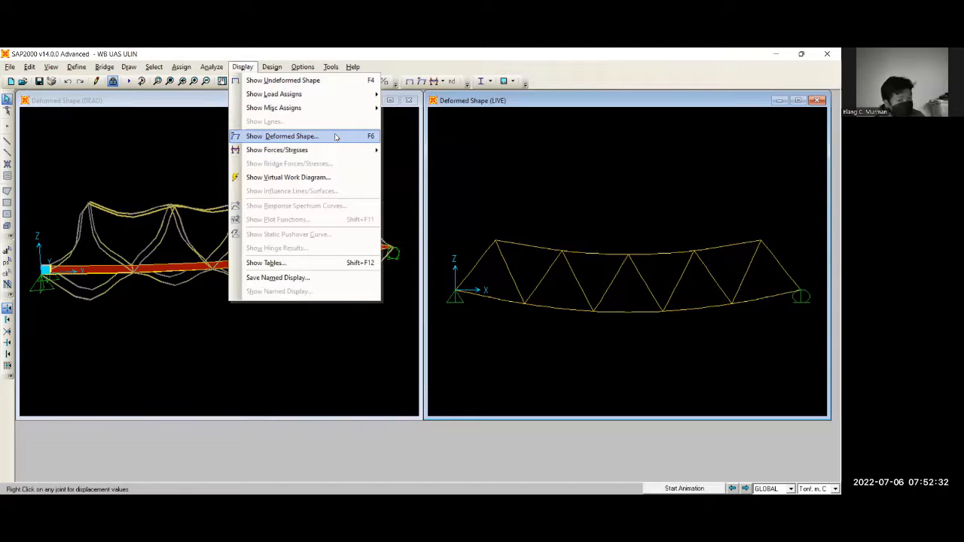
{"action": "left_click", "coordinate": [336, 136]}
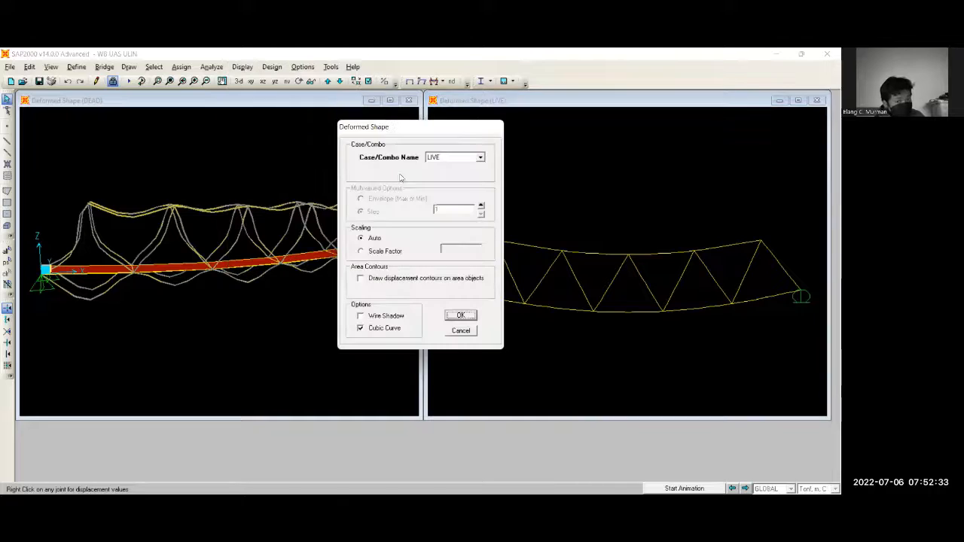
{"action": "left_click", "coordinate": [461, 331]}
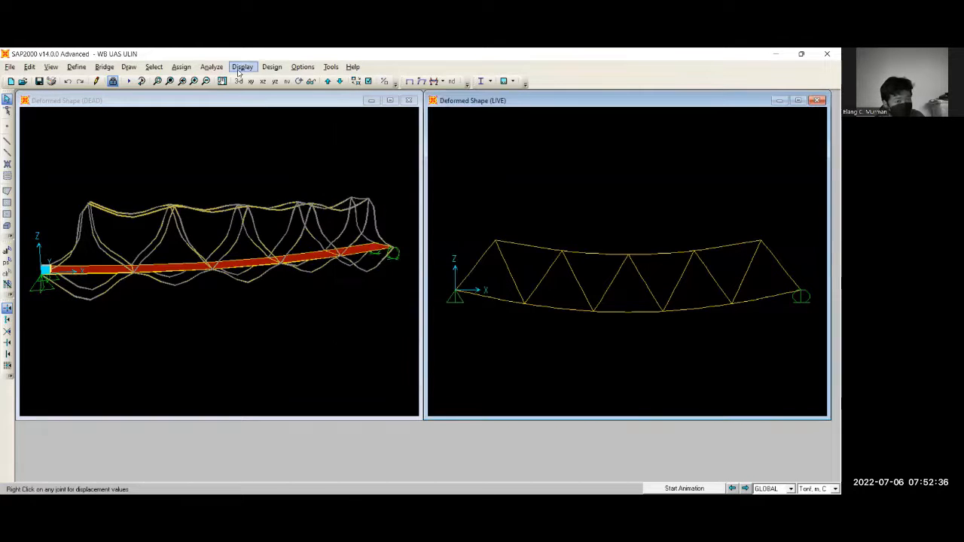
{"action": "left_click", "coordinate": [242, 66]}
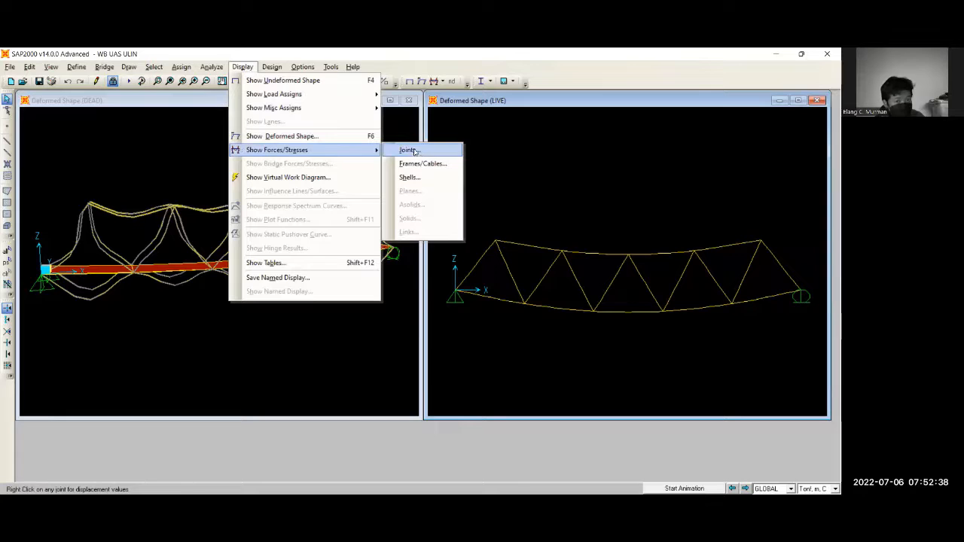
{"action": "mouse_move", "coordinate": [360, 91]}
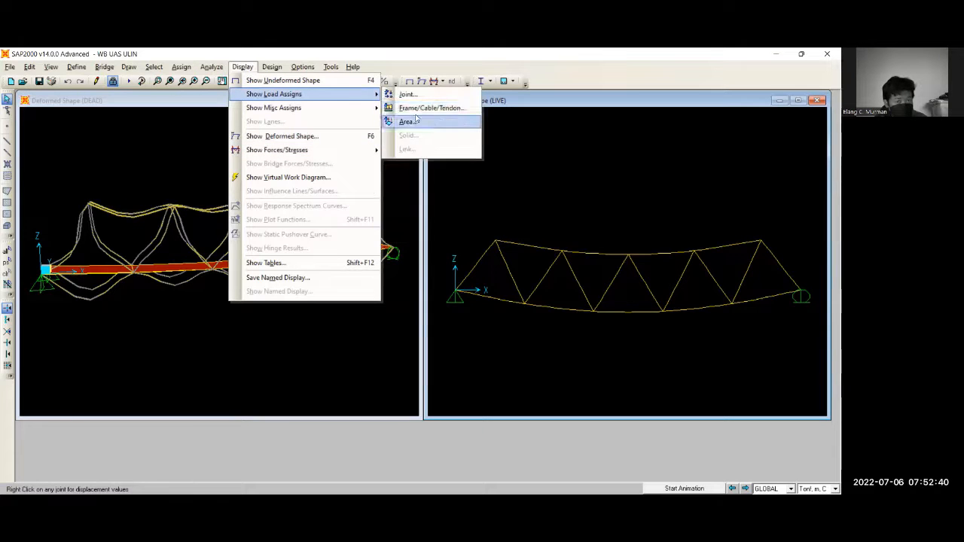
{"action": "left_click", "coordinate": [432, 108]}
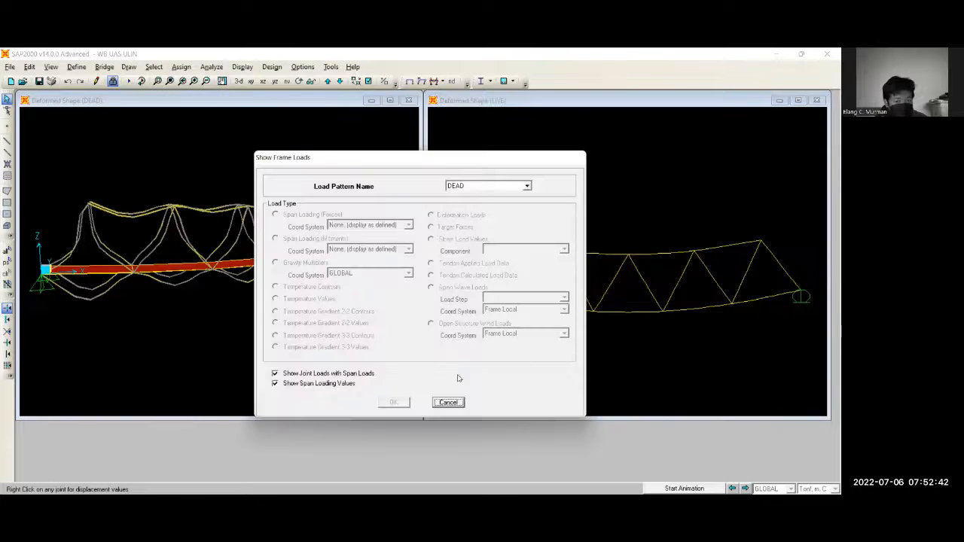
{"action": "left_click", "coordinate": [447, 400]}
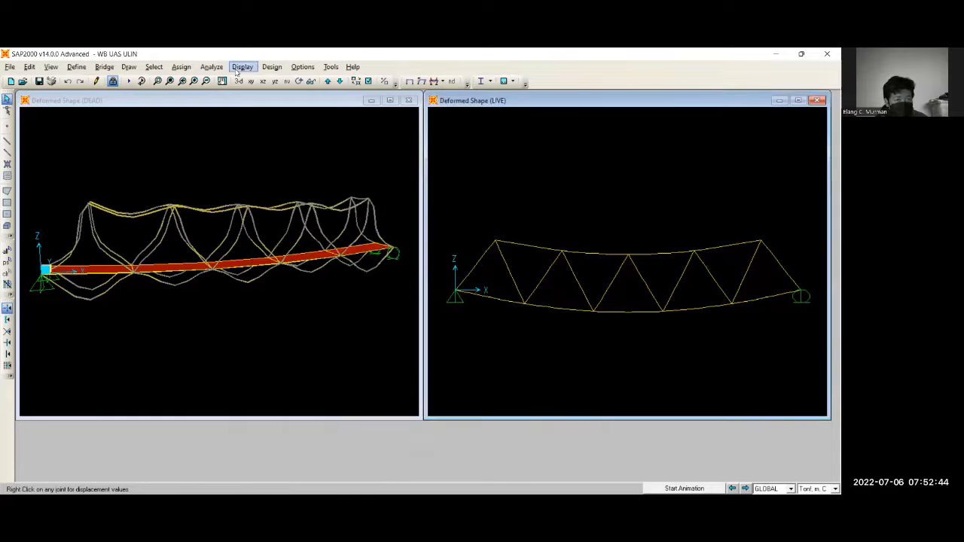
Display the frames' filled axial force diagram for the DEAD case in the X-Z view and maximize that view.
{"action": "left_click", "coordinate": [240, 67]}
{"action": "mouse_move", "coordinate": [340, 149]}
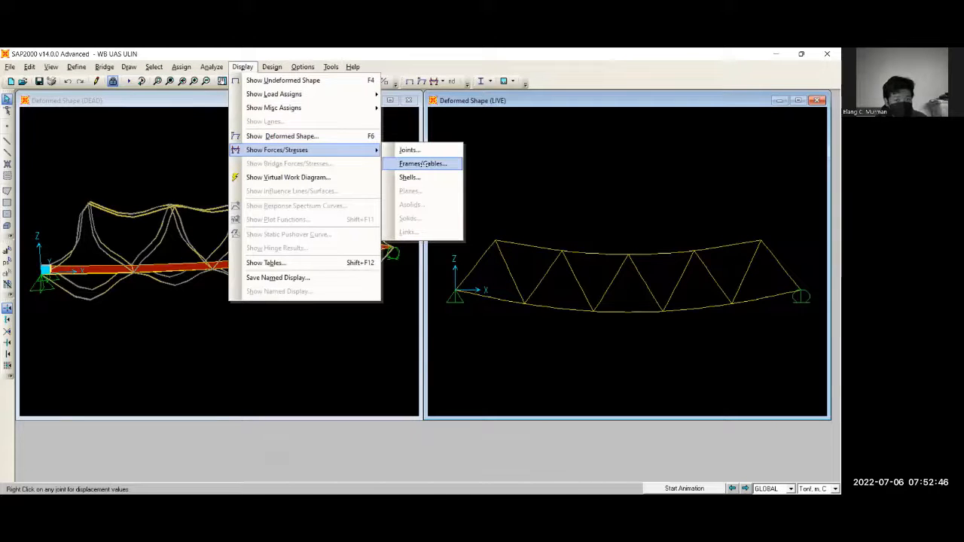
{"action": "left_click", "coordinate": [423, 165]}
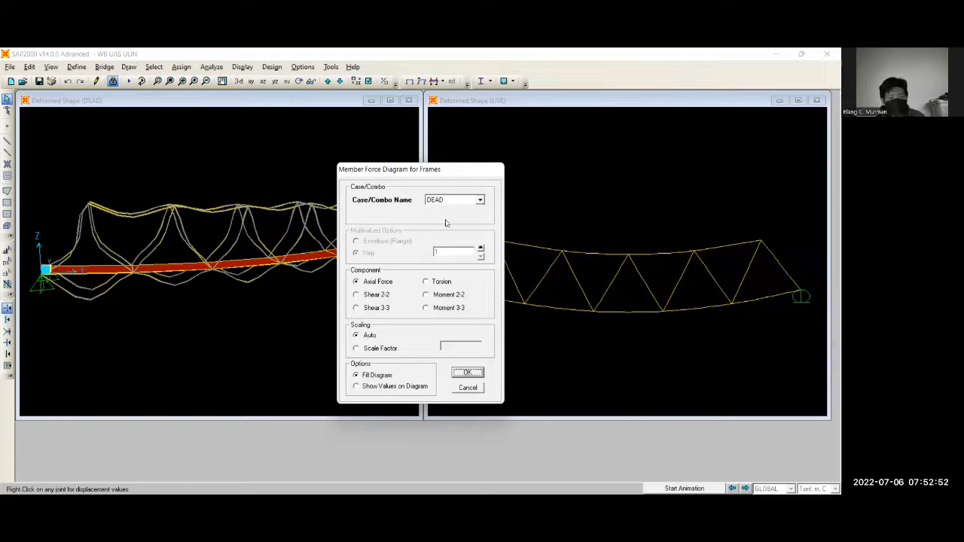
{"action": "left_click", "coordinate": [462, 375]}
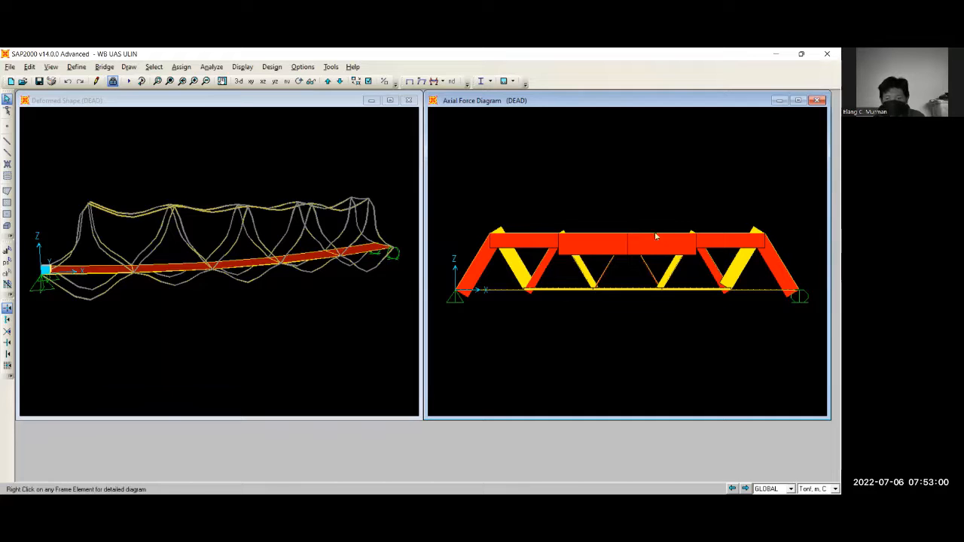
{"action": "mouse_move", "coordinate": [748, 279]}
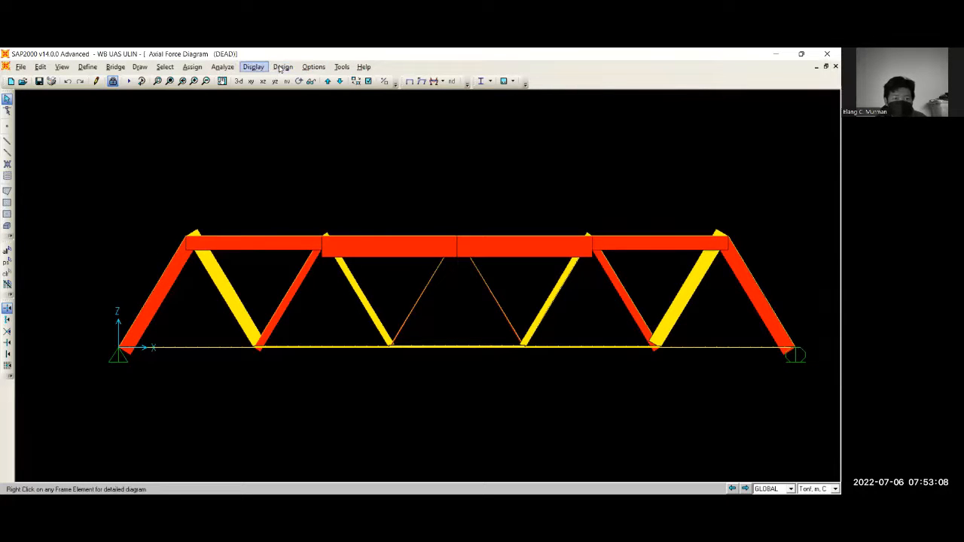
{"action": "left_click", "coordinate": [253, 66]}
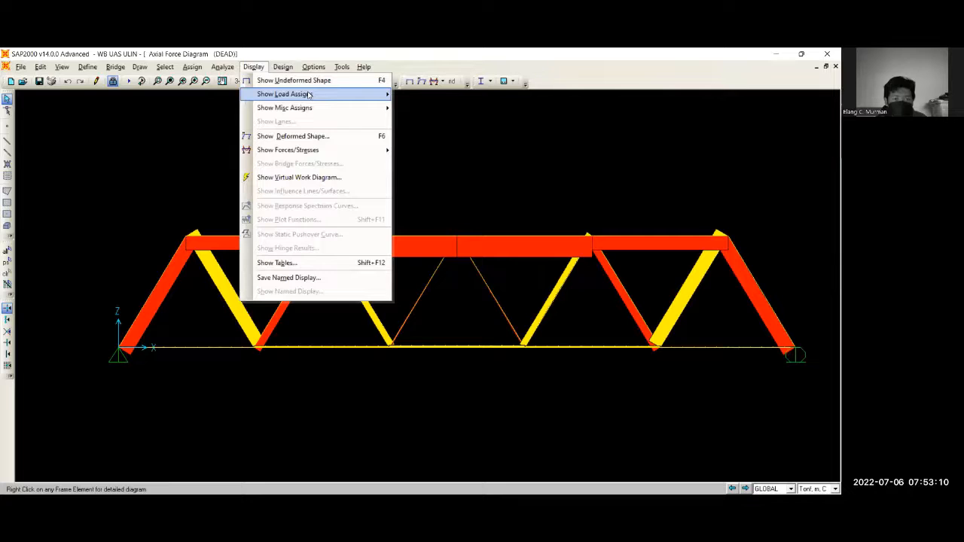
{"action": "mouse_move", "coordinate": [309, 95]}
{"action": "key", "text": "Return"}
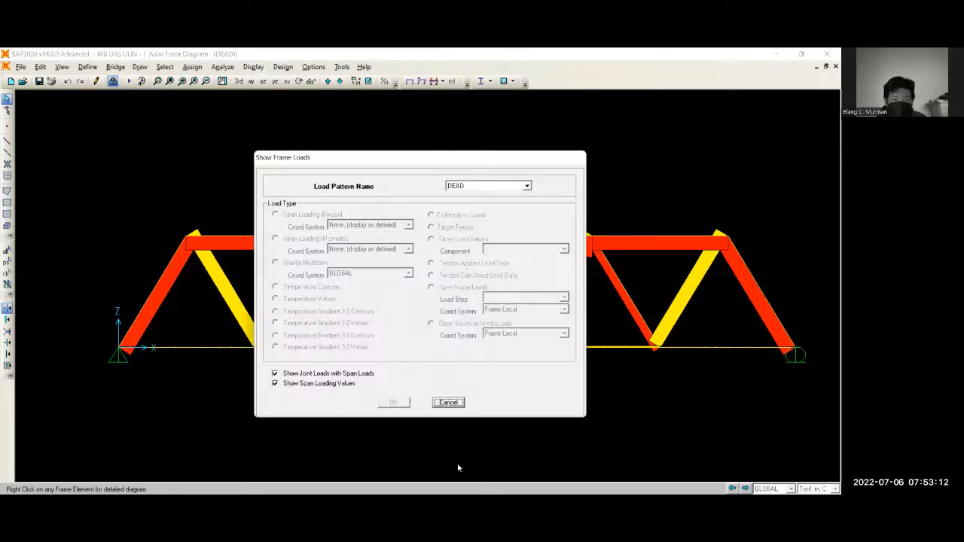
{"action": "left_click", "coordinate": [448, 402]}
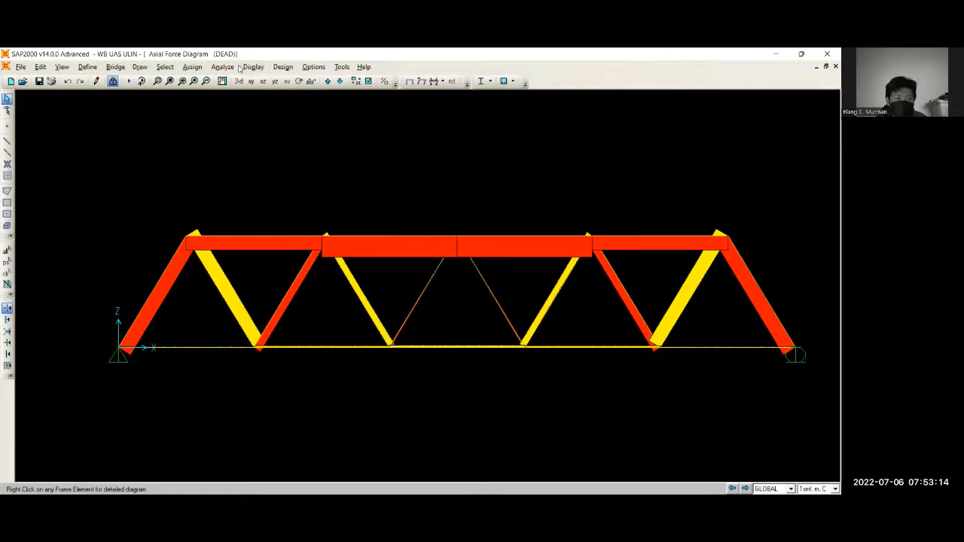
Display the frames' filled axial force diagram for the LIVE case with automatic scaling in the X-Z view.
{"action": "left_click", "coordinate": [243, 67]}
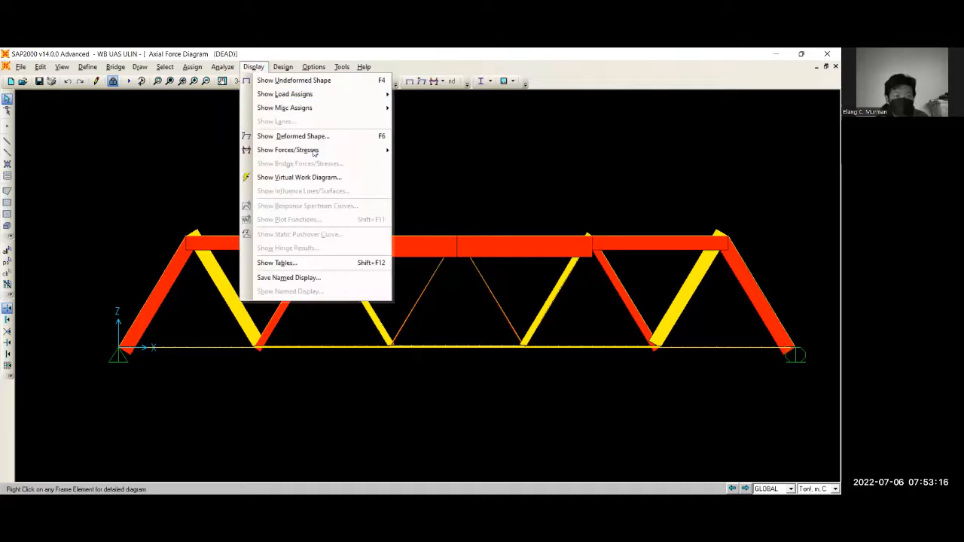
{"action": "mouse_move", "coordinate": [315, 151]}
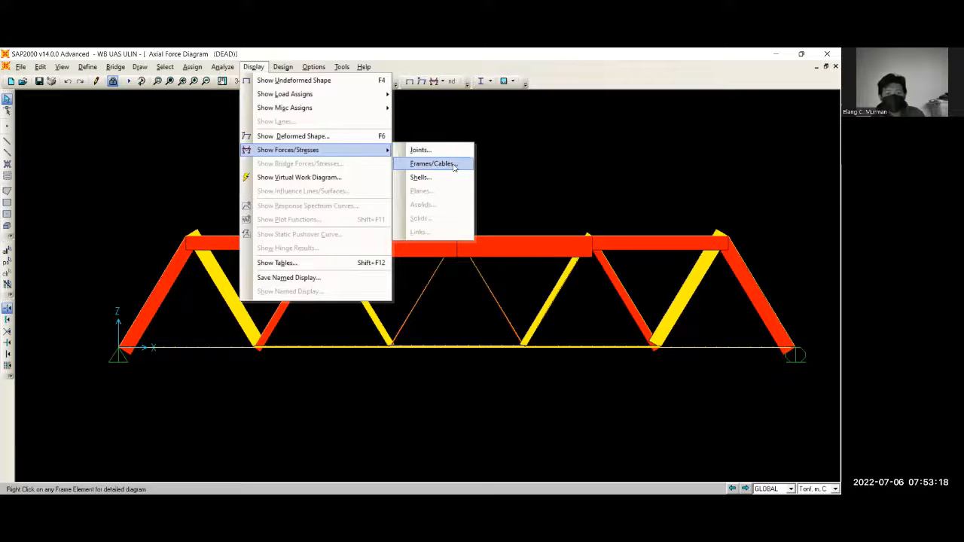
{"action": "left_click", "coordinate": [454, 165]}
{"action": "left_click", "coordinate": [452, 200]}
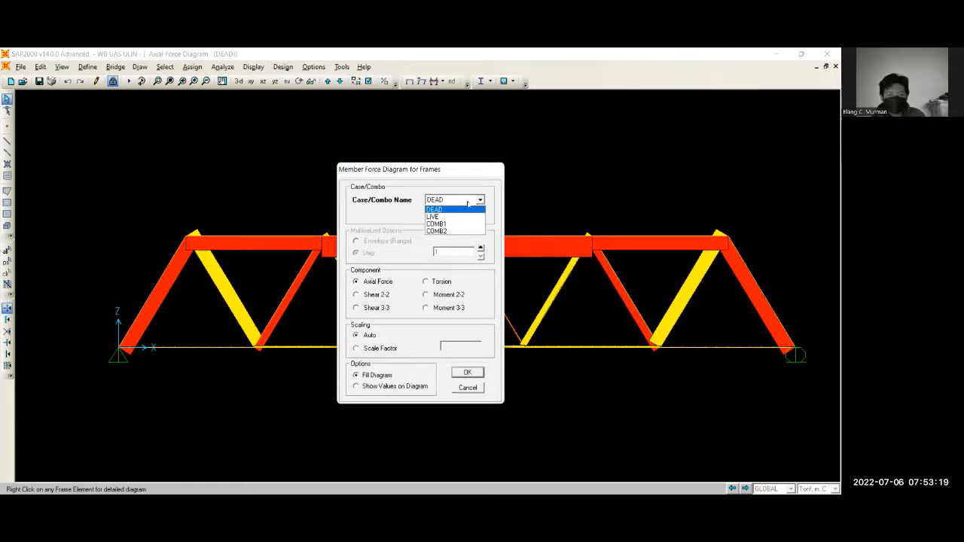
{"action": "left_click", "coordinate": [432, 217]}
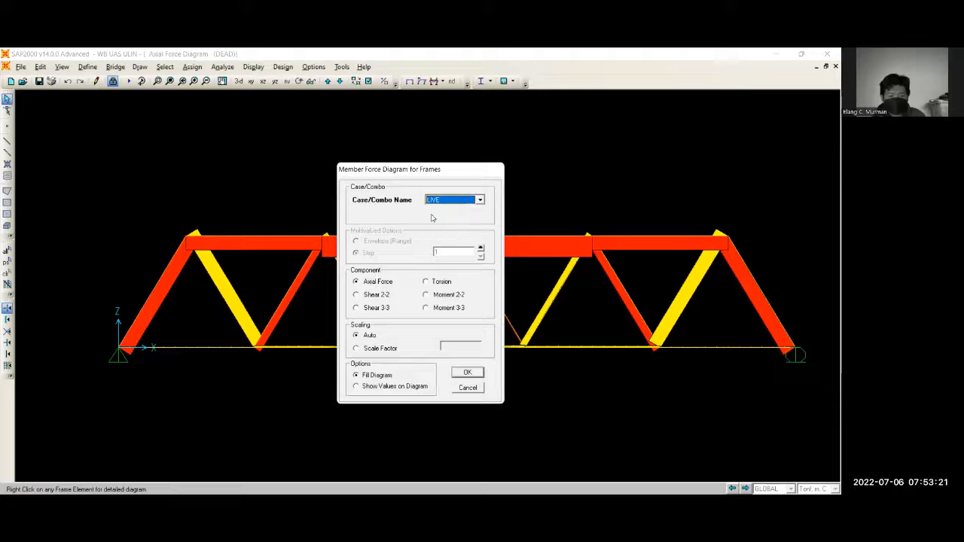
{"action": "left_click", "coordinate": [465, 374]}
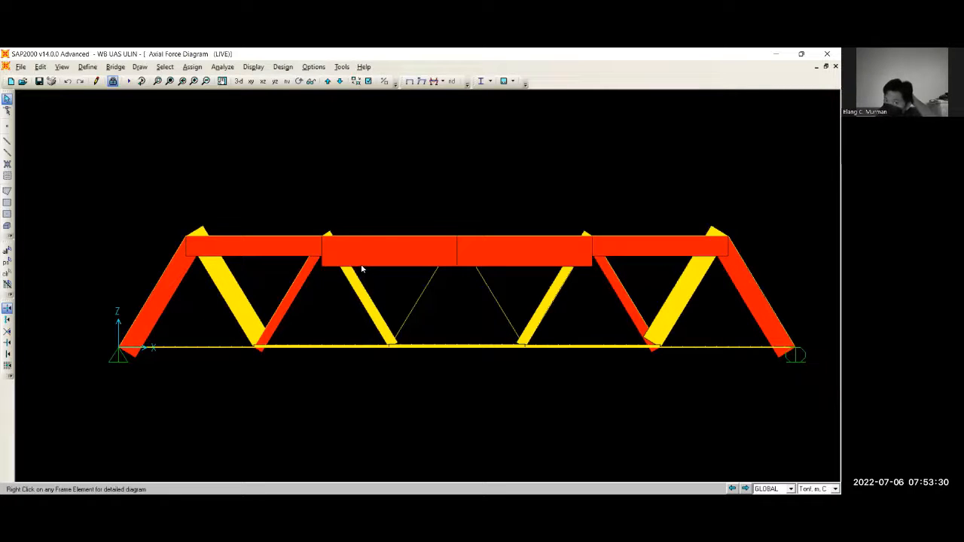
Show the undeformed truss in the X-Z view and inspect the assignments of the top-chord member between grids B and D.
{"action": "left_click", "coordinate": [249, 69]}
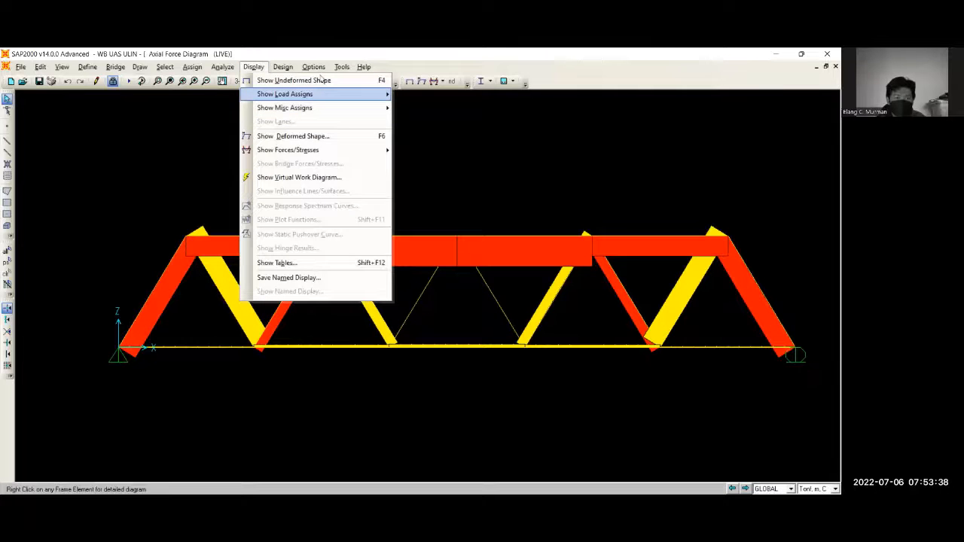
{"action": "left_click", "coordinate": [297, 80]}
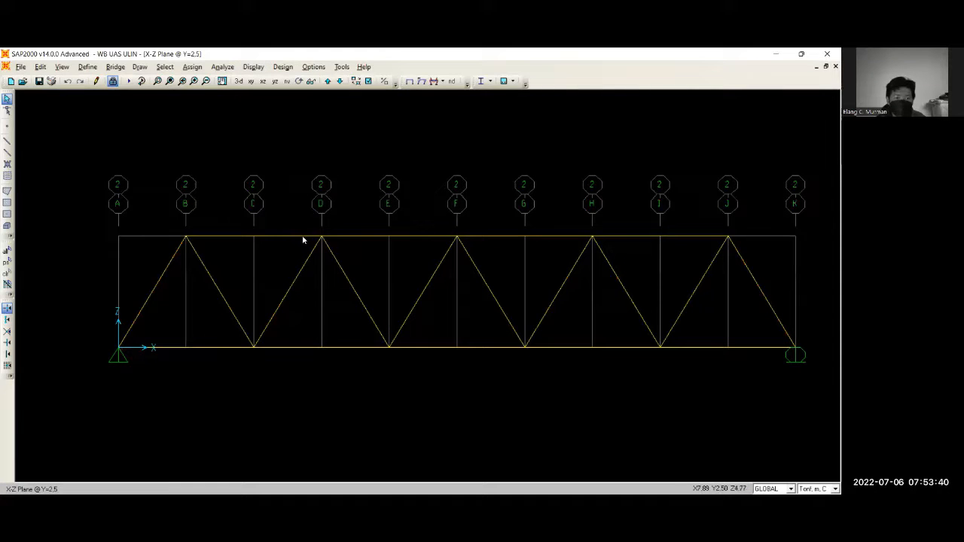
{"action": "right_click", "coordinate": [302, 236]}
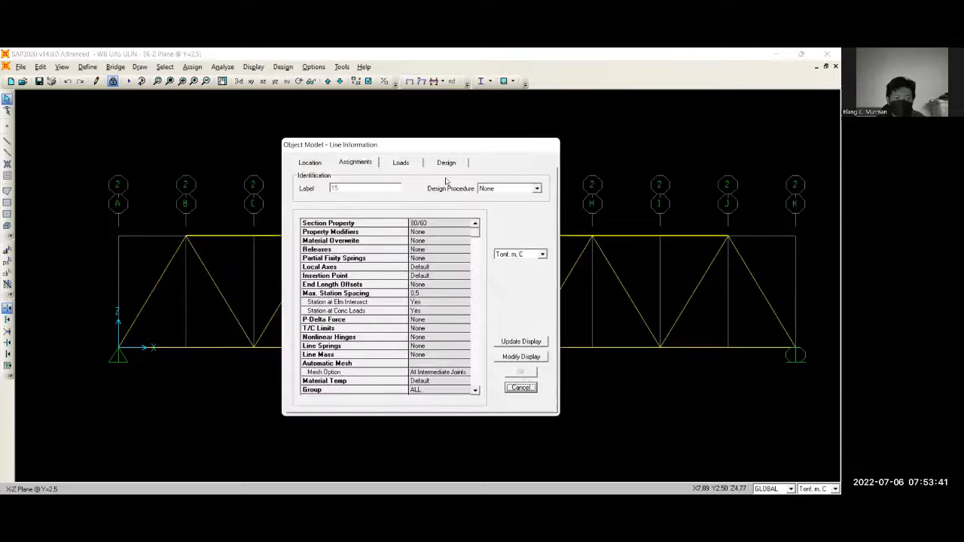
{"action": "left_click", "coordinate": [522, 388]}
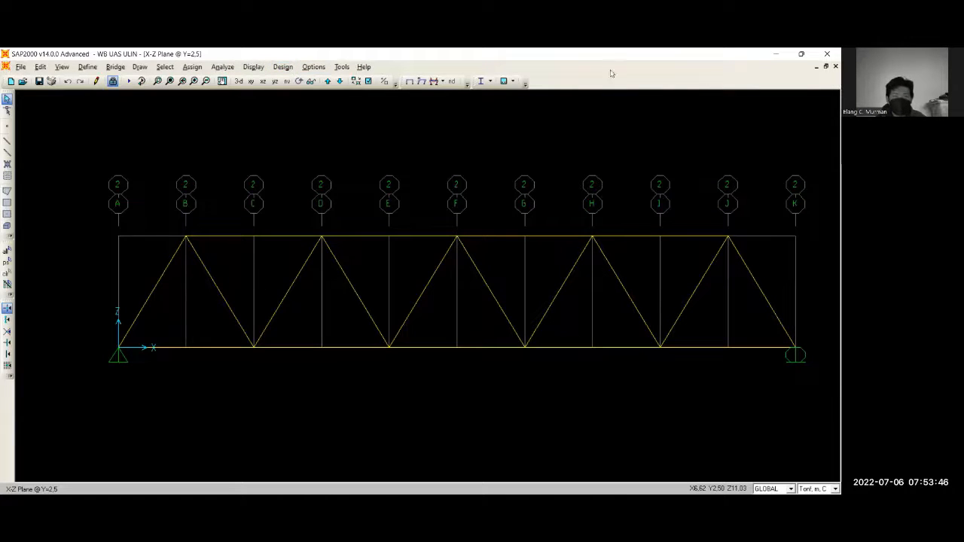
Restore the side-by-side views and display the frames' axial force diagram for the DEAD case in the X-Z view.
{"action": "left_click", "coordinate": [826, 66]}
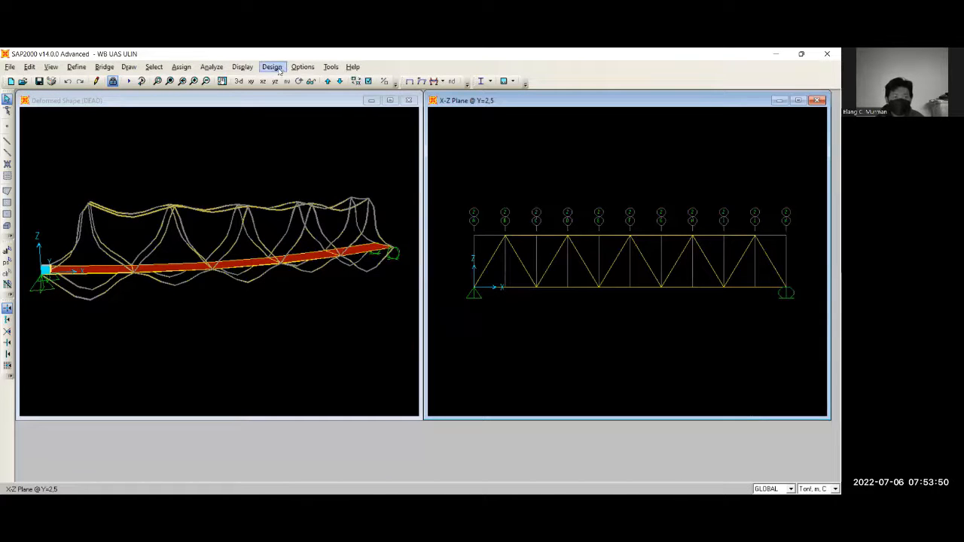
{"action": "left_click", "coordinate": [242, 66]}
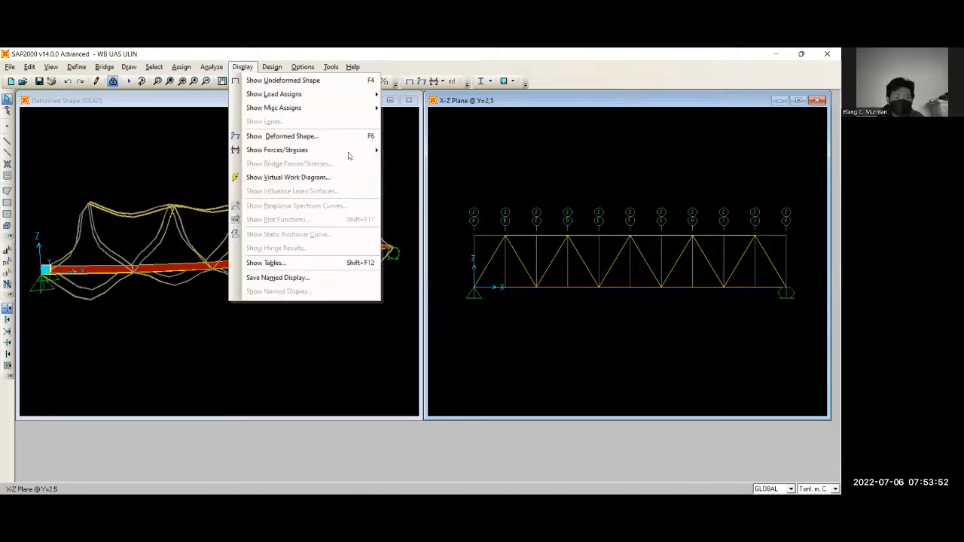
{"action": "mouse_move", "coordinate": [354, 150]}
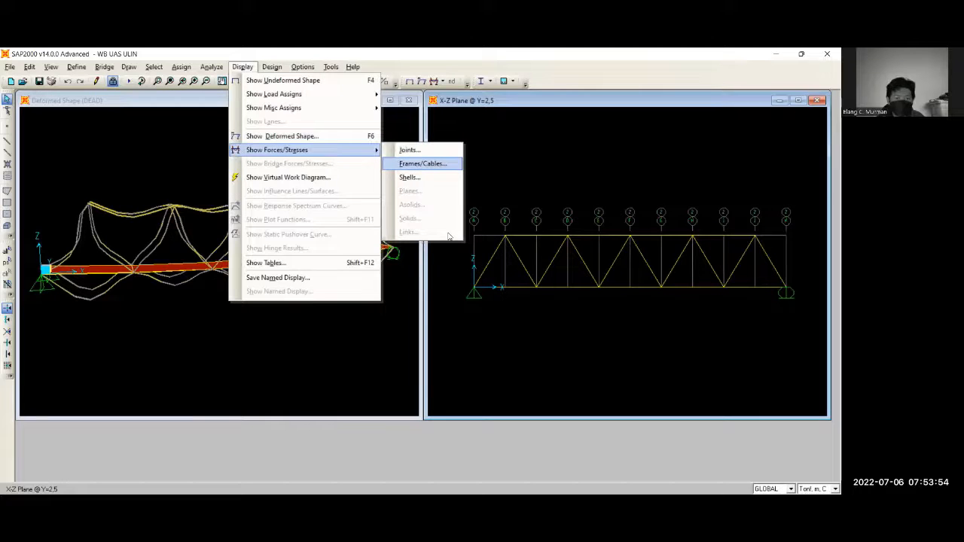
{"action": "left_click", "coordinate": [422, 164]}
{"action": "left_click", "coordinate": [446, 200]}
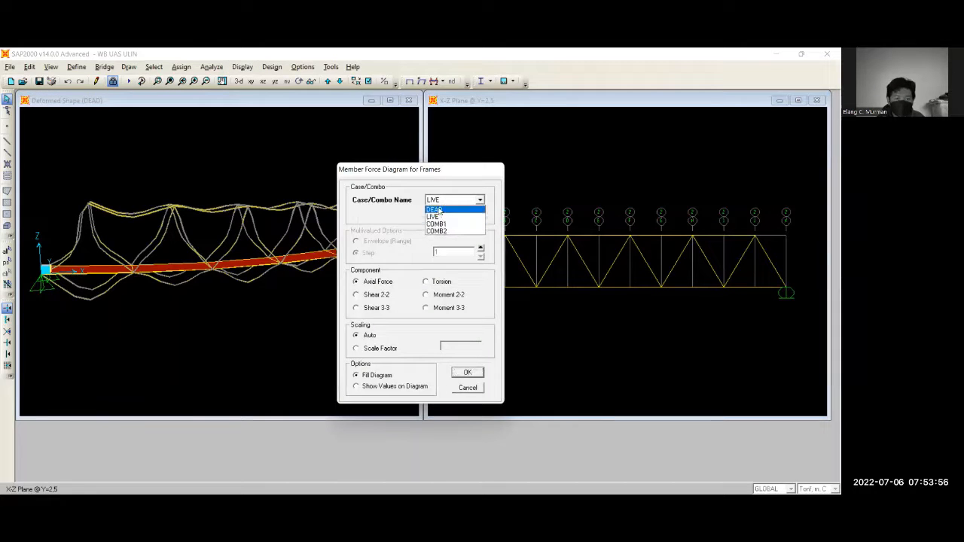
{"action": "left_click", "coordinate": [438, 210]}
{"action": "left_click", "coordinate": [473, 373]}
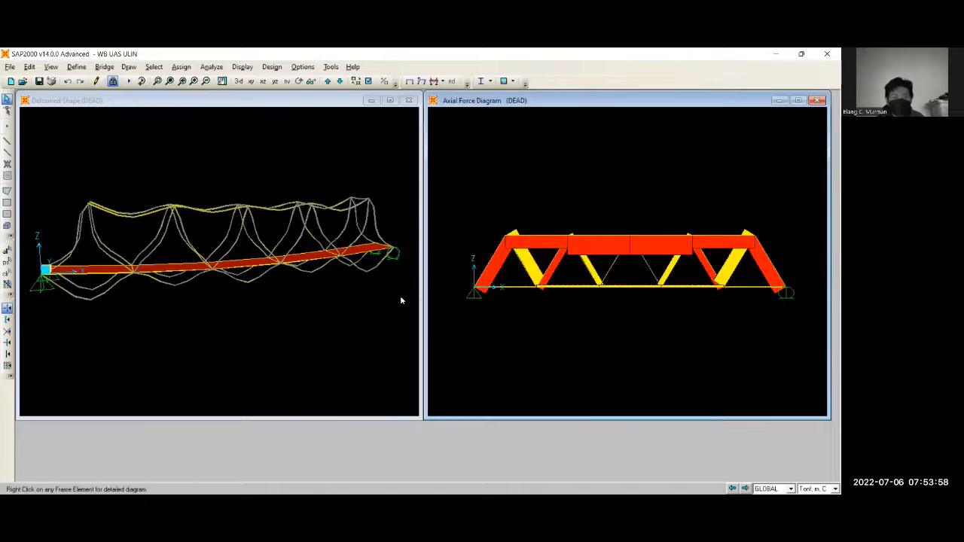